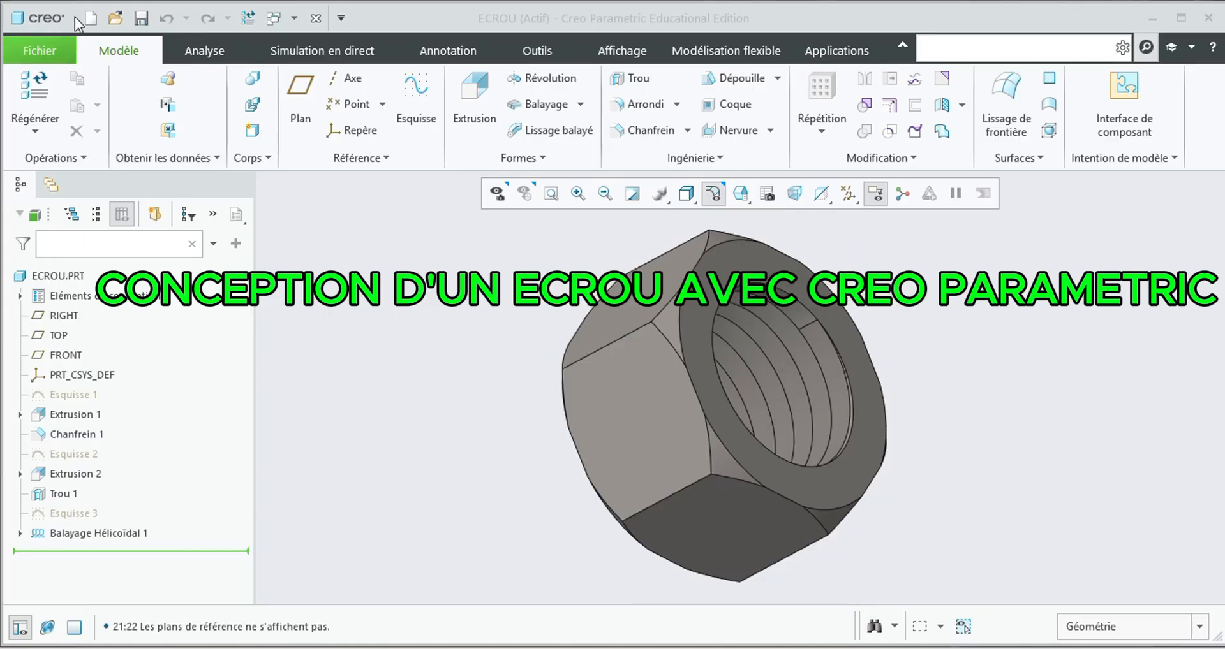
Create a new solid part with the default name prt0004 and display the datum planes
{"action": "left_click", "coordinate": [91, 18]}
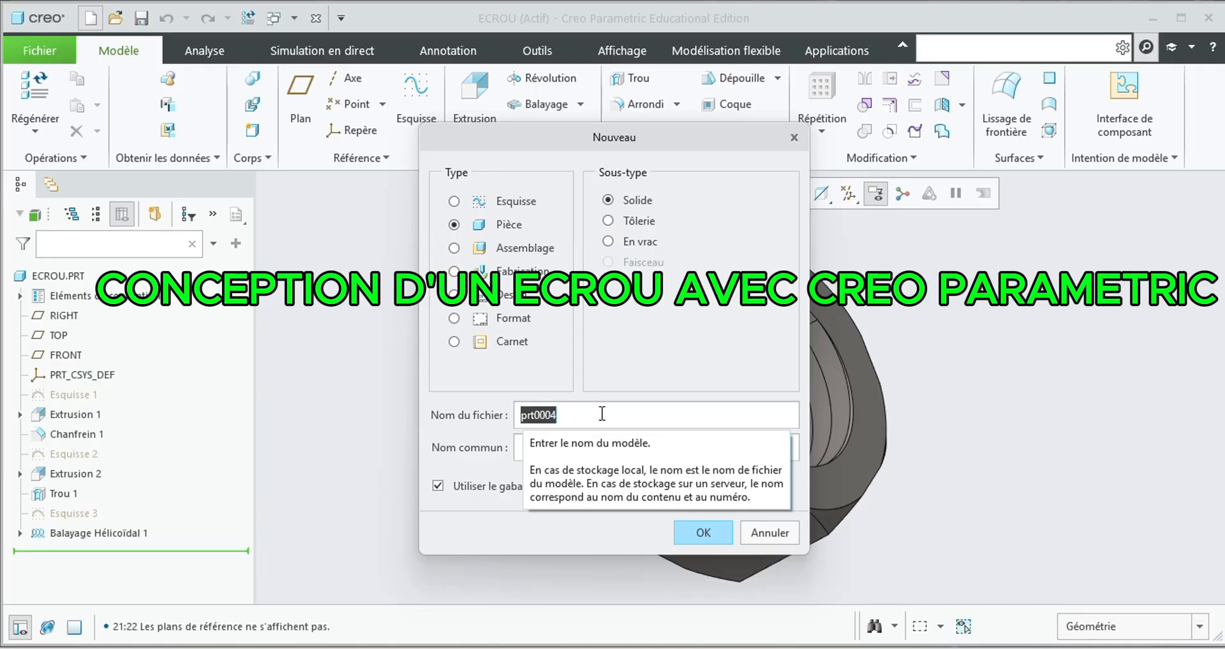
{"action": "left_click", "coordinate": [699, 531]}
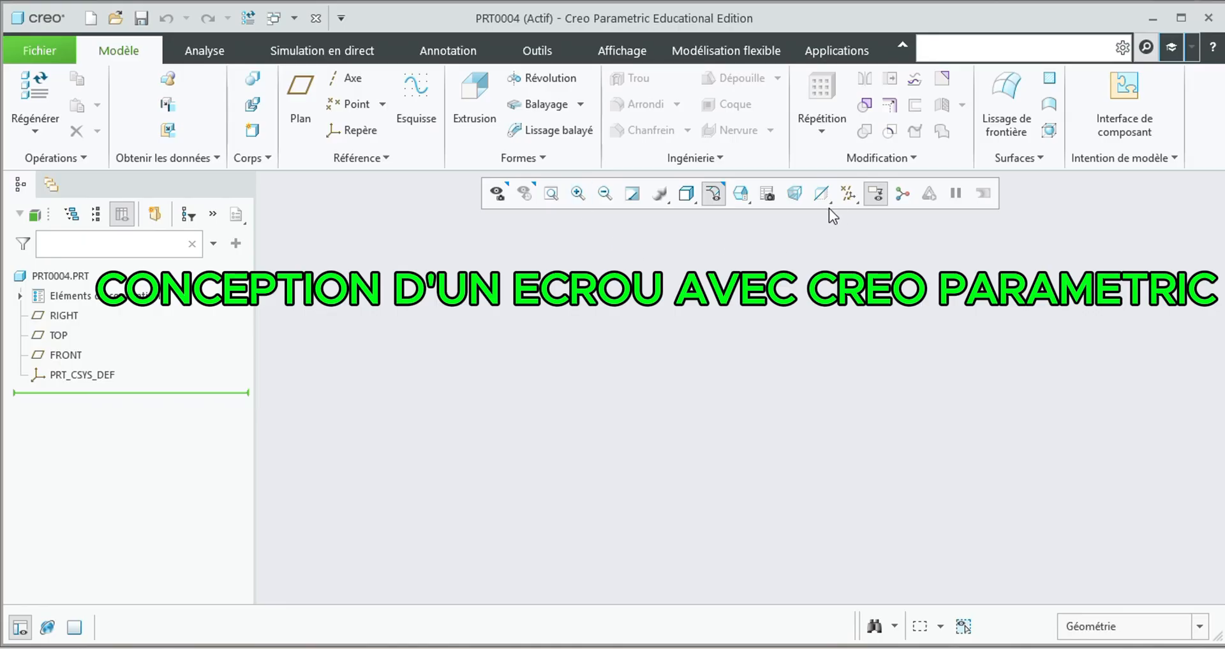
{"action": "left_click", "coordinate": [847, 201]}
{"action": "left_click", "coordinate": [694, 223]}
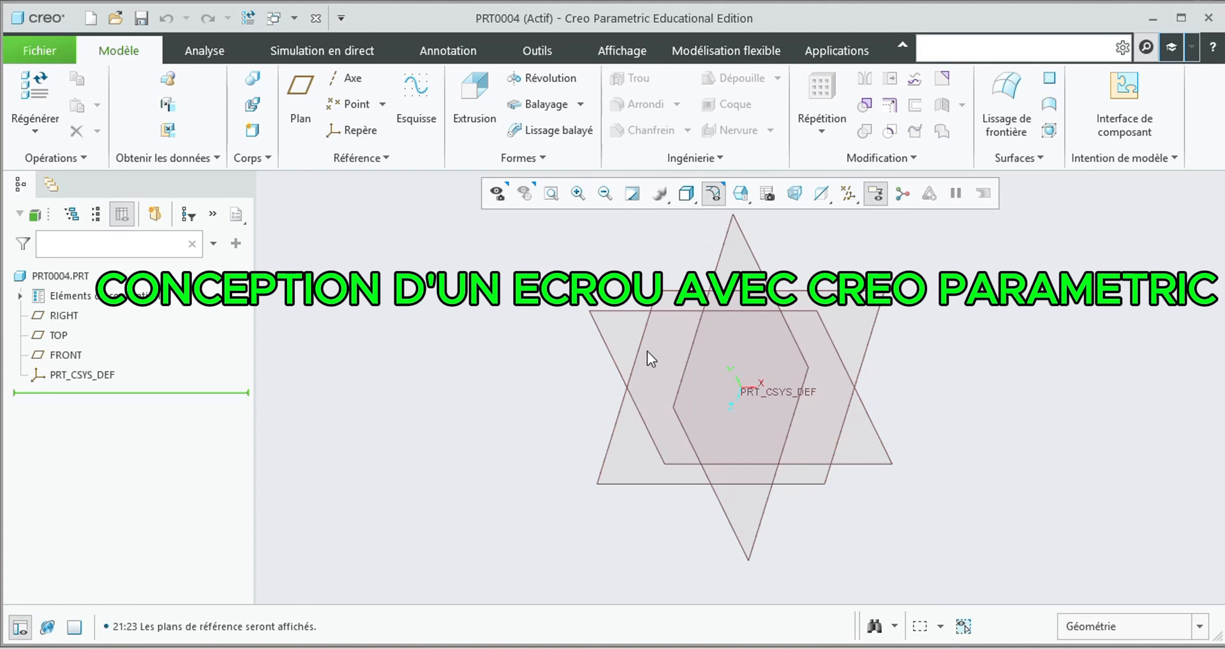
Start a sketch on the TOP datum plane, viewed face-on
{"action": "left_click", "coordinate": [640, 354]}
{"action": "left_click", "coordinate": [679, 309]}
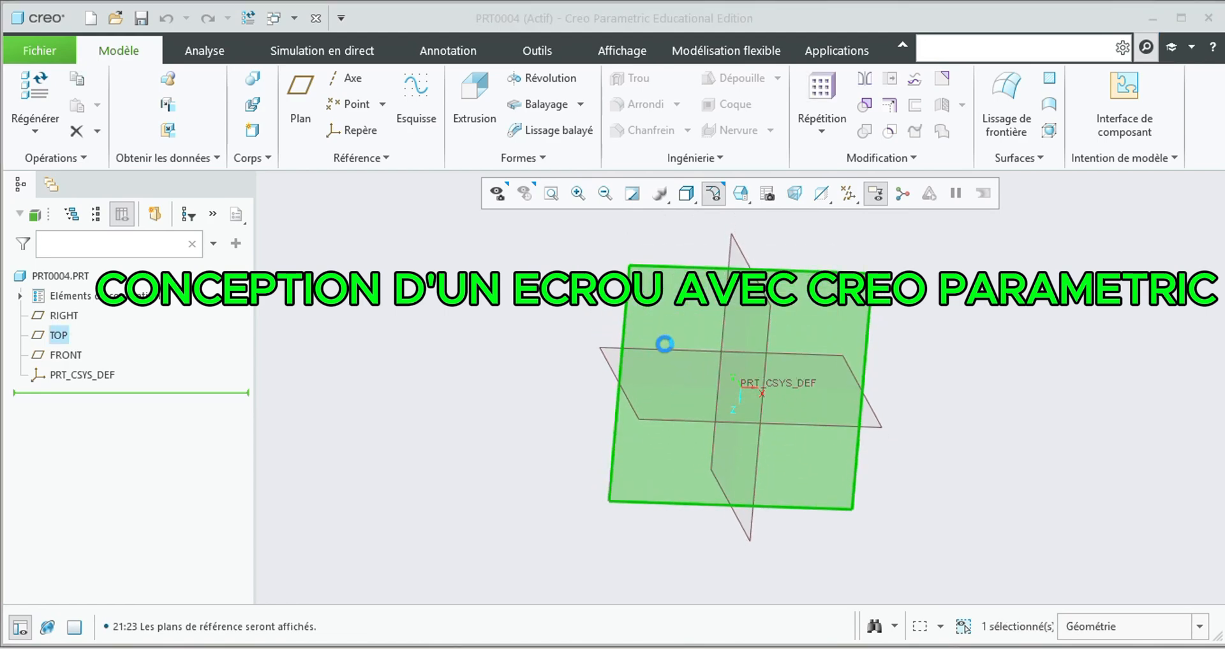
{"action": "left_click", "coordinate": [615, 323]}
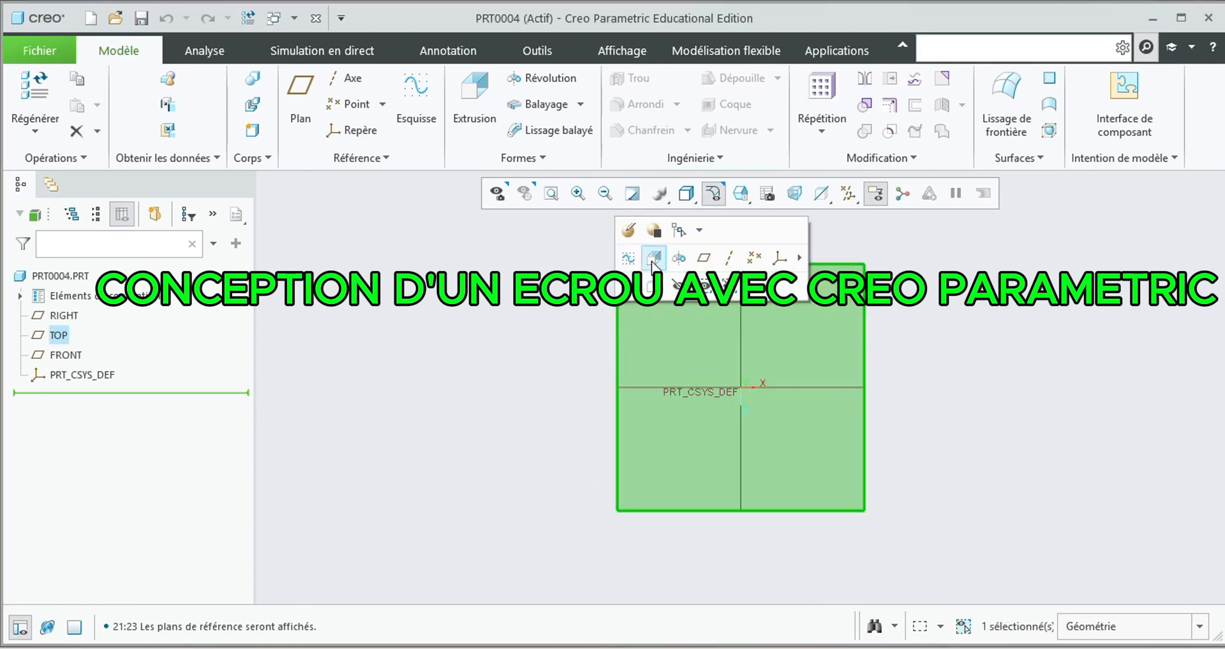
{"action": "left_click", "coordinate": [628, 246]}
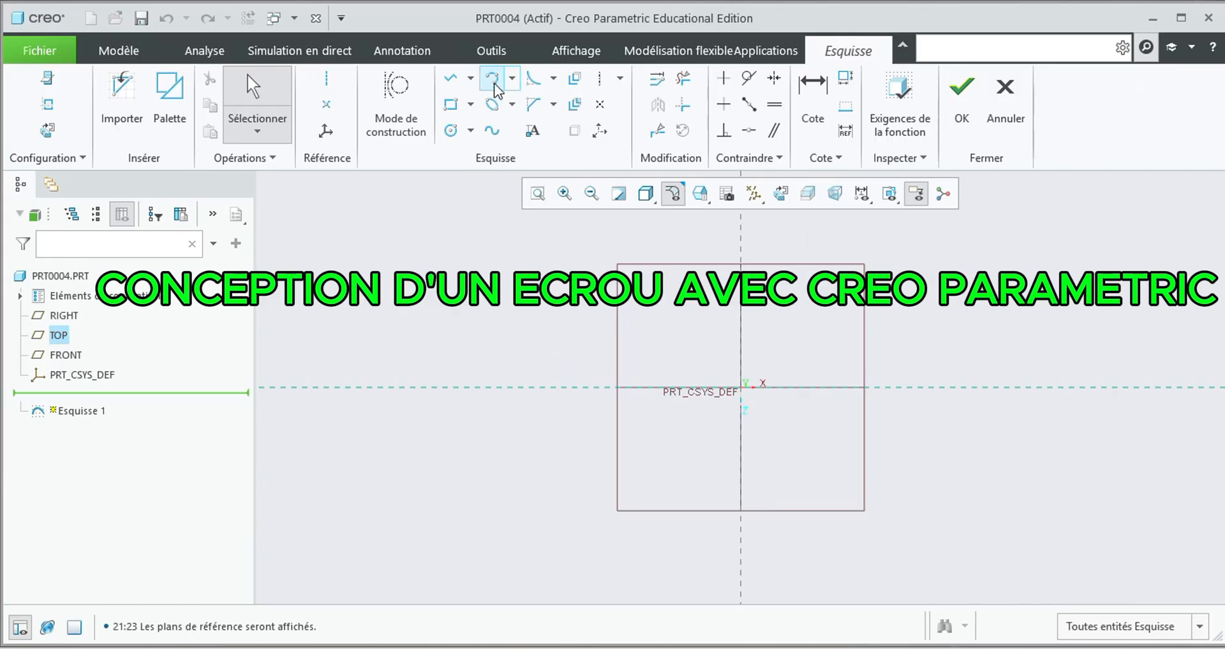
Sketch a circle centred on the origin, set its diameter and finish the sketch
{"action": "left_click", "coordinate": [451, 133]}
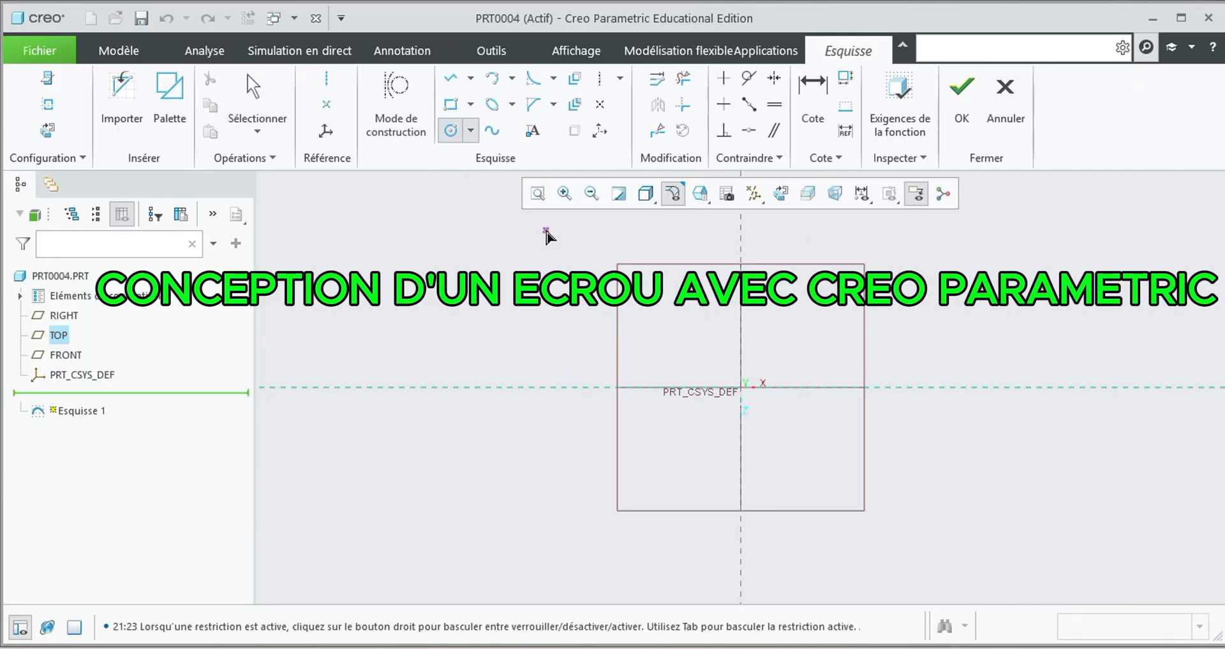
{"action": "left_click", "coordinate": [741, 387]}
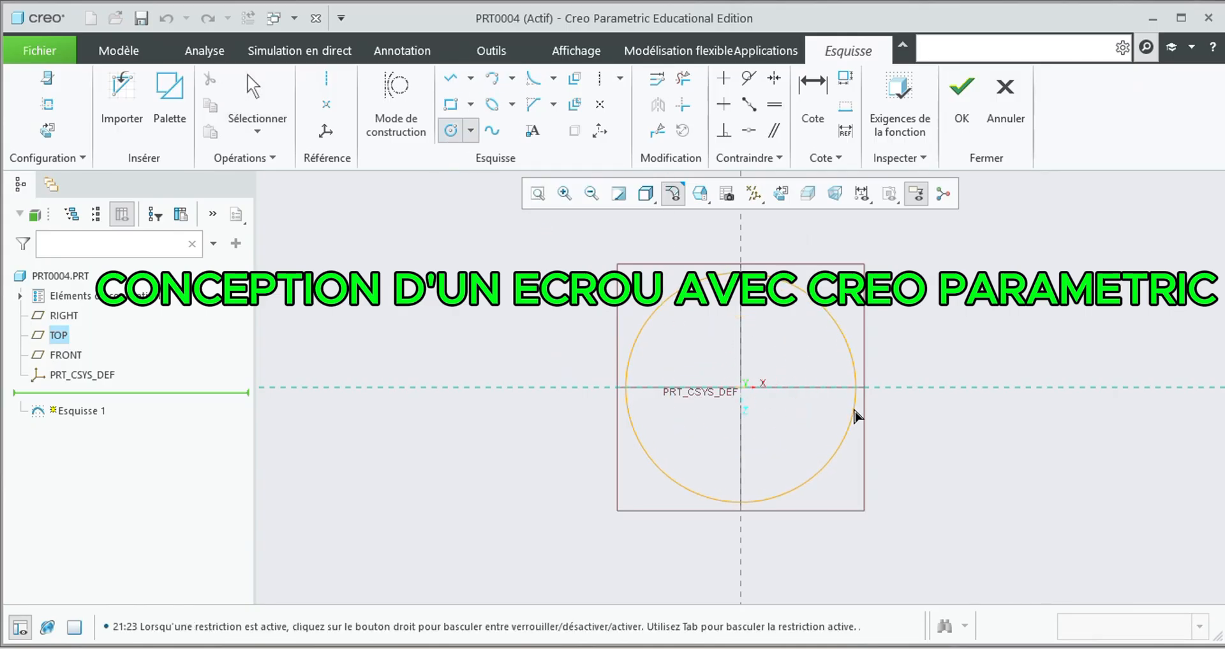
{"action": "left_click", "coordinate": [854, 415]}
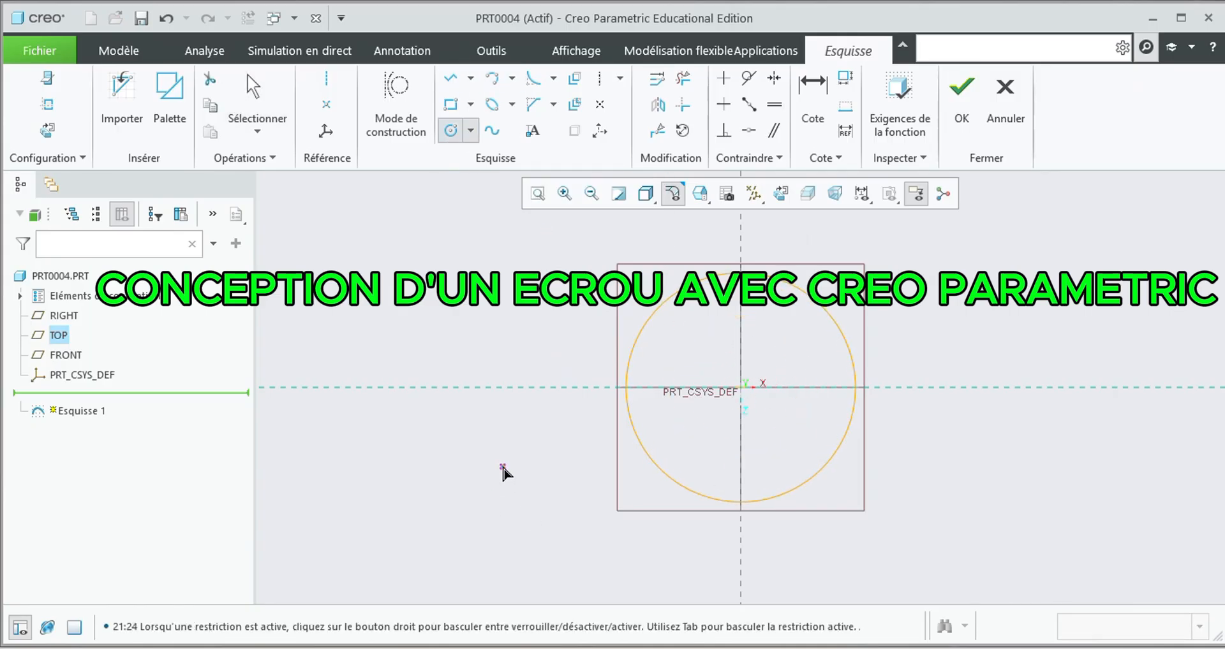
{"action": "middle_click", "coordinate": [590, 401]}
{"action": "double_click", "coordinate": [617, 268]}
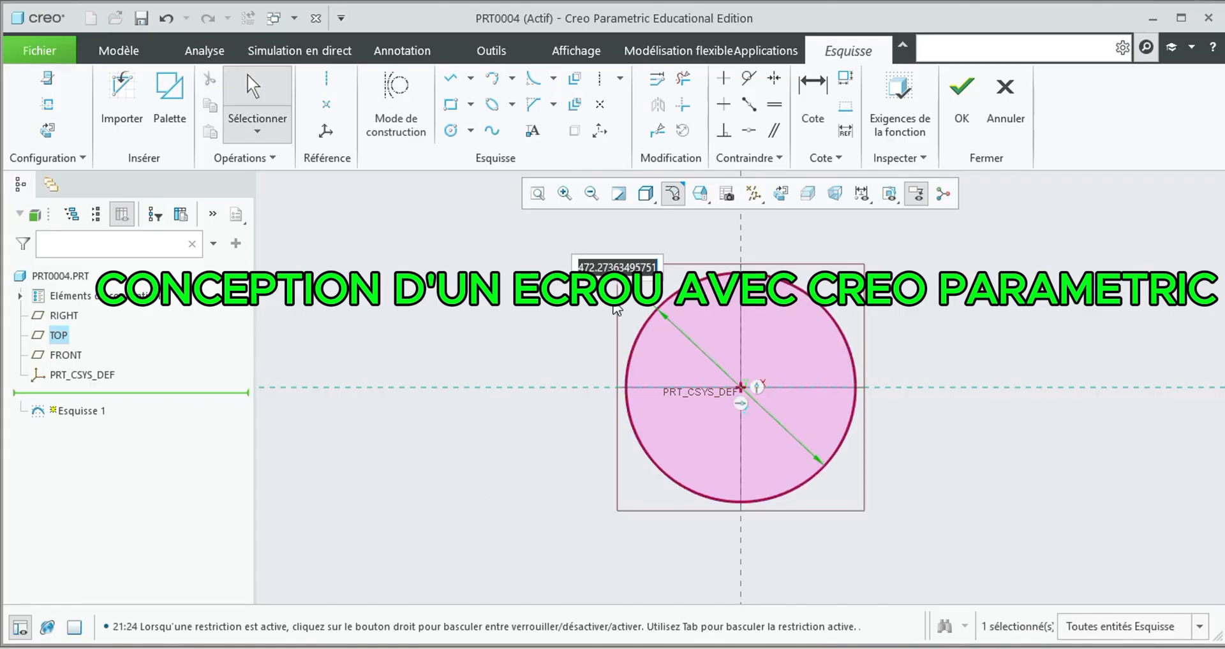
{"action": "type", "text": "24"}
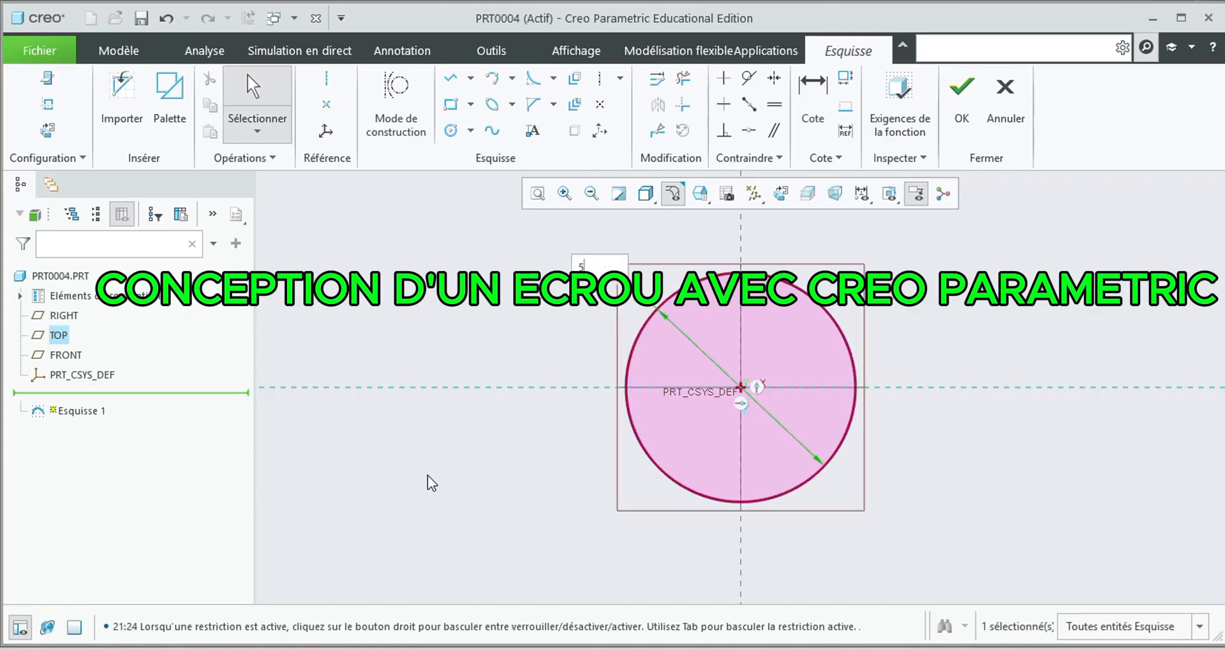
{"action": "key", "text": "Return"}
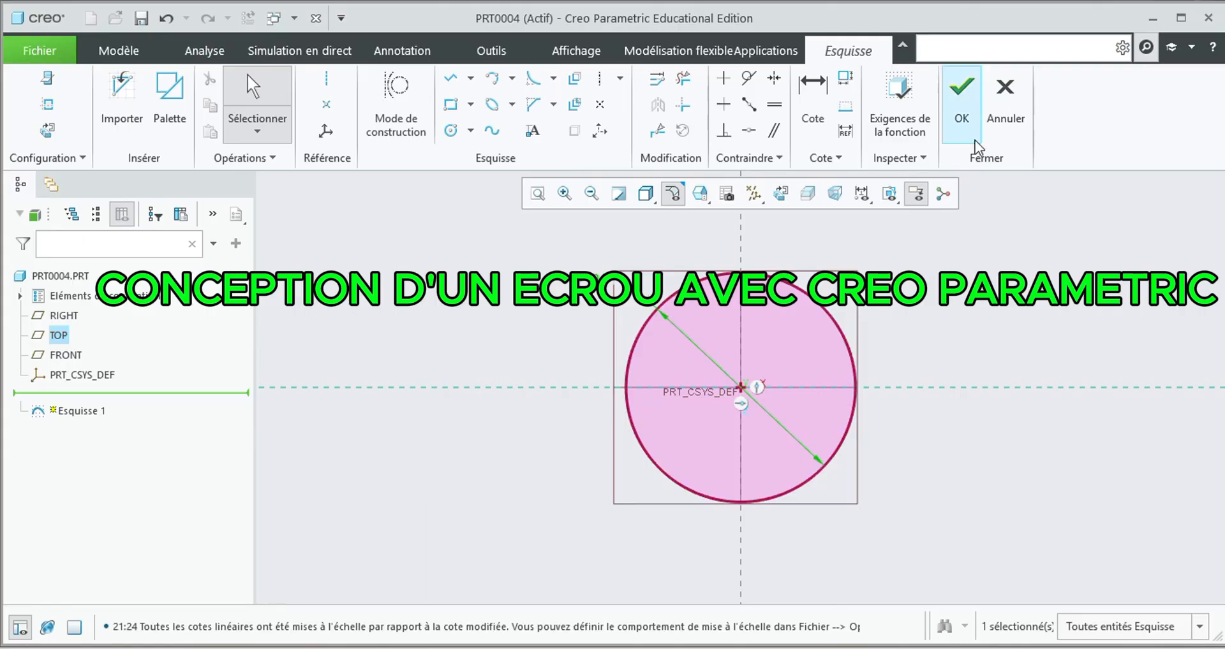
{"action": "left_click", "coordinate": [971, 105]}
Start a solid extrusion of the circle sketch with a depth of 45
{"action": "left_click", "coordinate": [475, 96]}
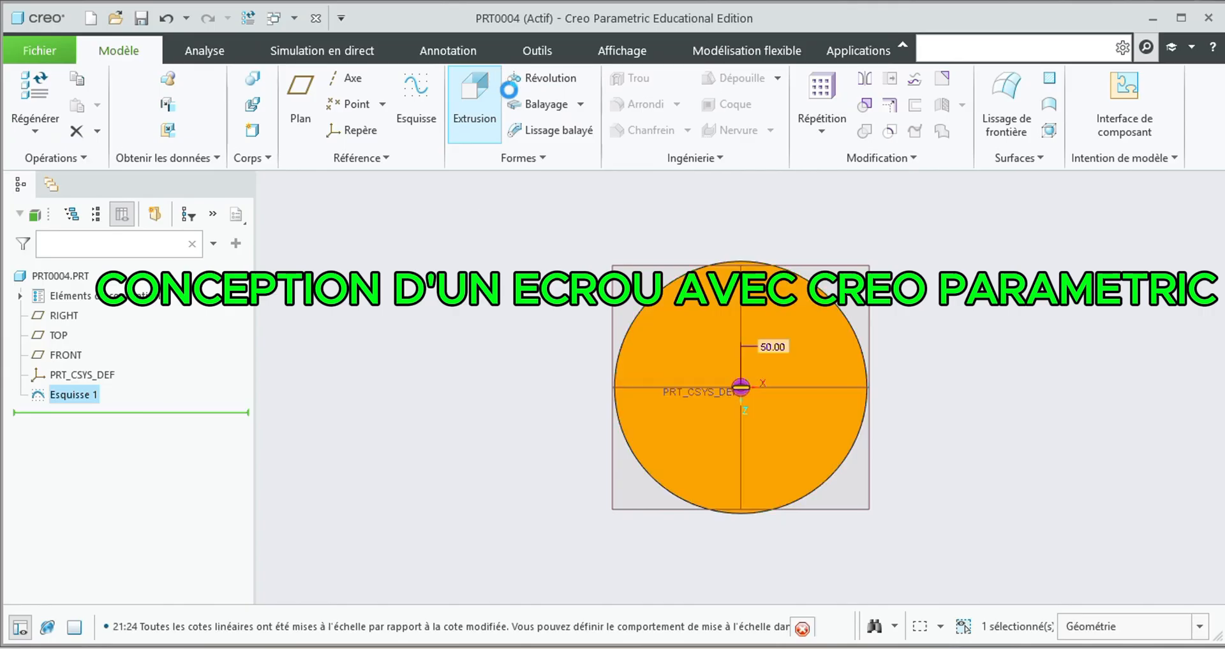
{"action": "middle_click_drag", "start_coordinate": [572, 443], "coordinate": [606, 399]}
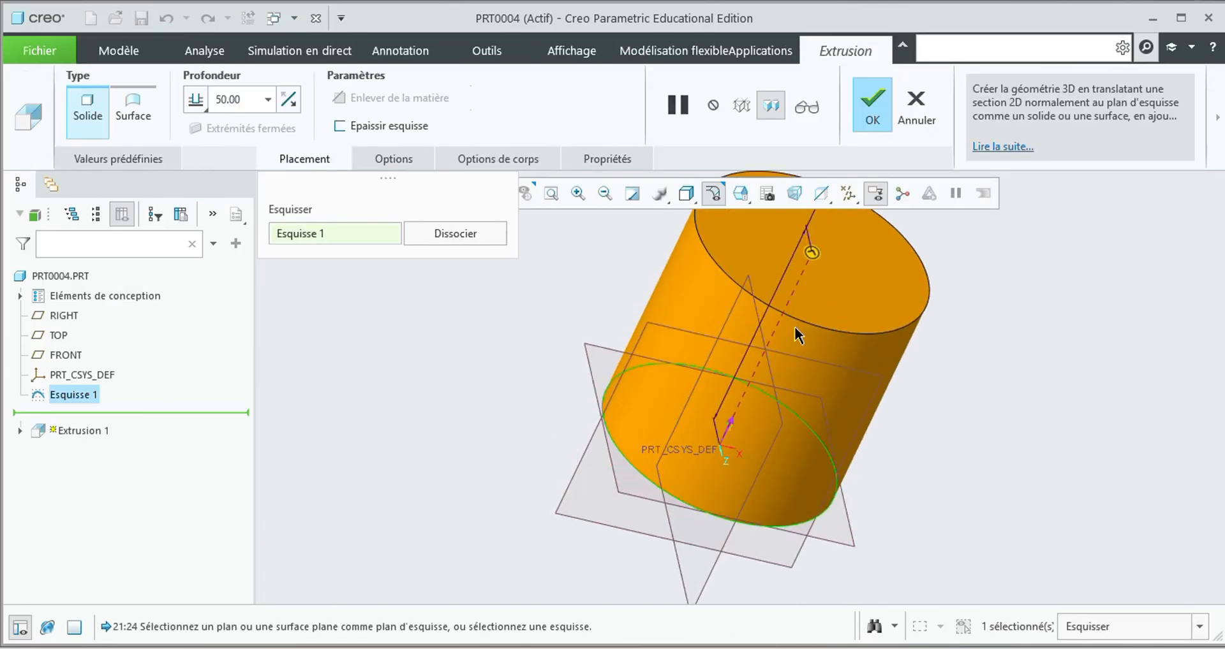
{"action": "scroll", "coordinate": [794, 296], "scroll_direction": "up", "scroll_amount": 5}
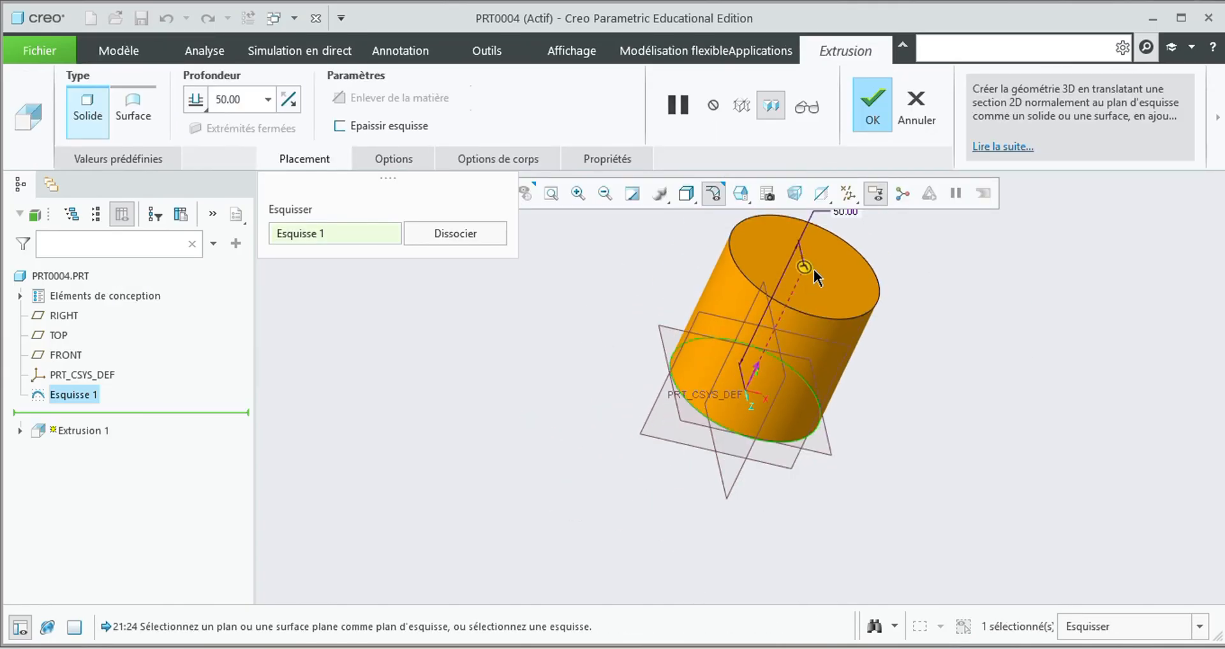
{"action": "double_click", "coordinate": [848, 211]}
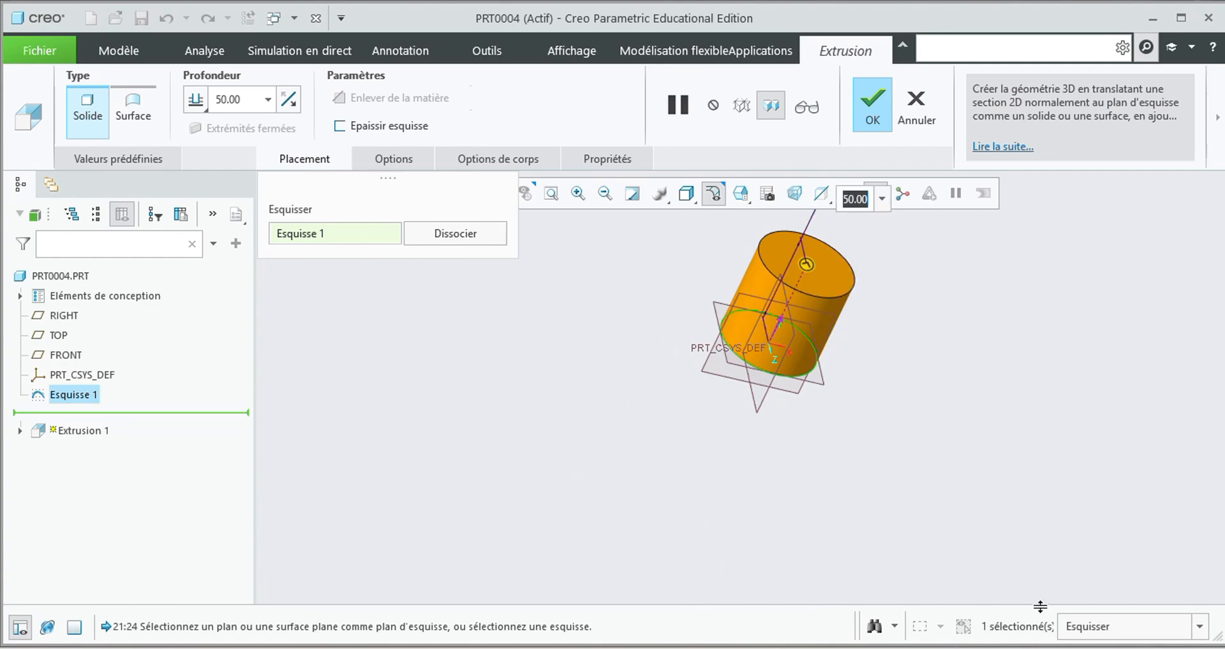
{"action": "type", "text": "45"}
{"action": "key", "text": "Return"}
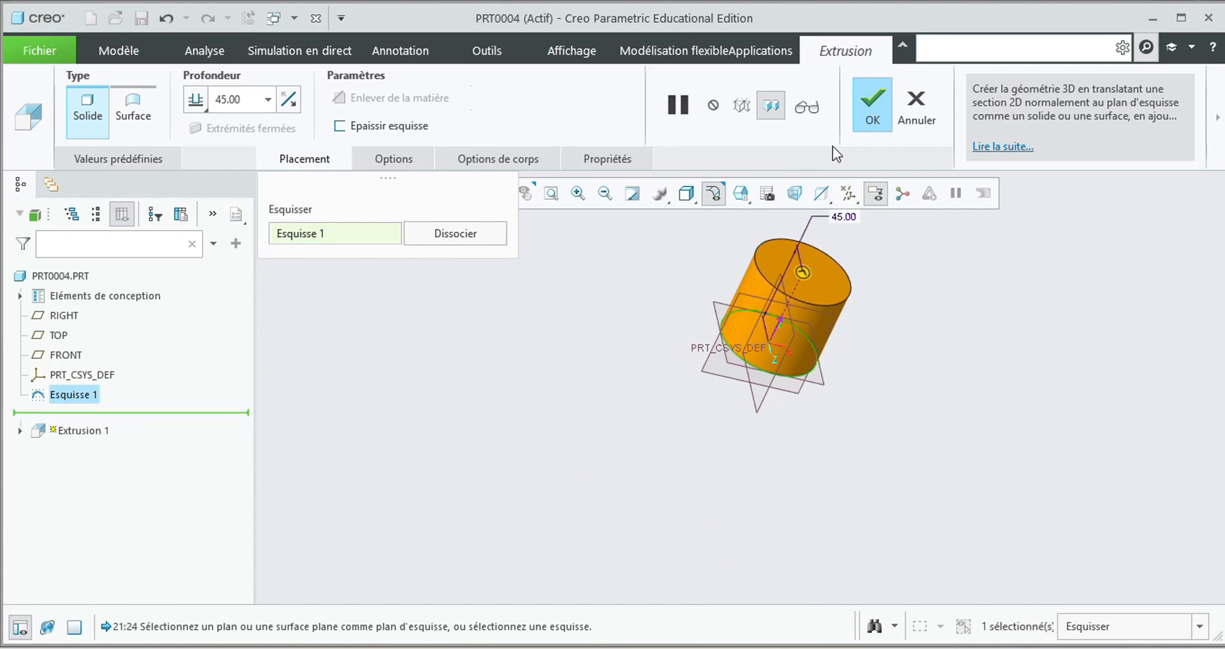
Set the extrusion depth to 35
{"action": "double_click", "coordinate": [844, 218]}
{"action": "type", "text": "35"}
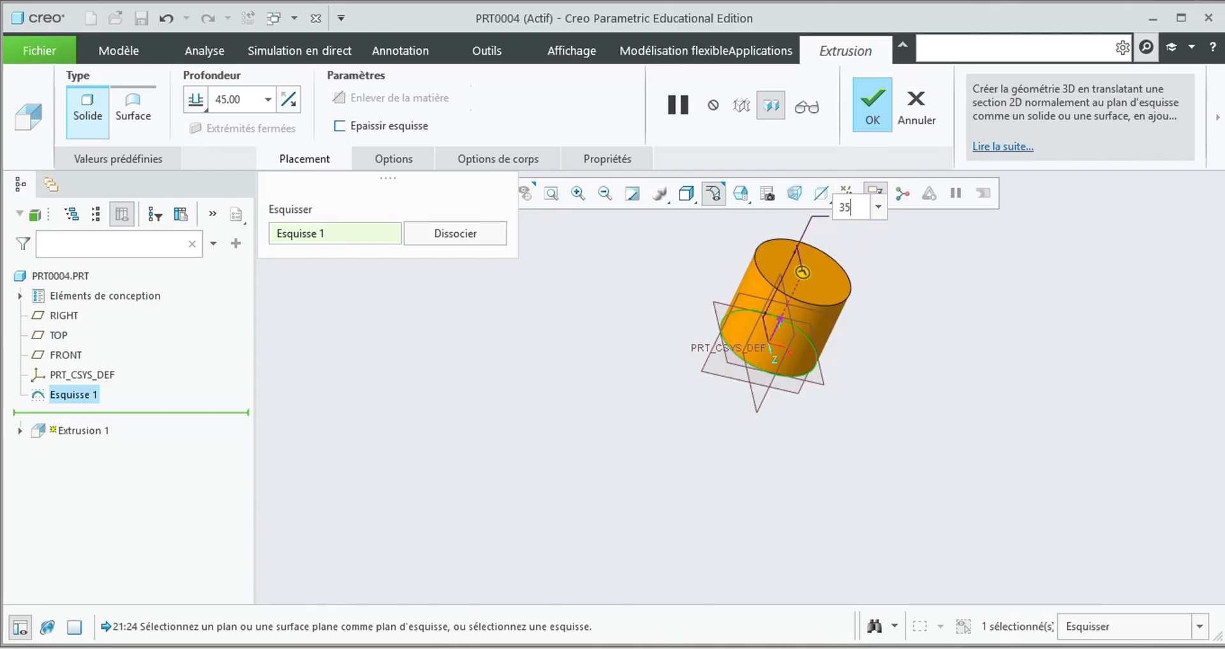
{"action": "key", "text": "Return"}
Set the extrusion depth to 25, complete the cylinder and clear the selection
{"action": "middle_click_drag", "start_coordinate": [772, 448], "coordinate": [778, 429]}
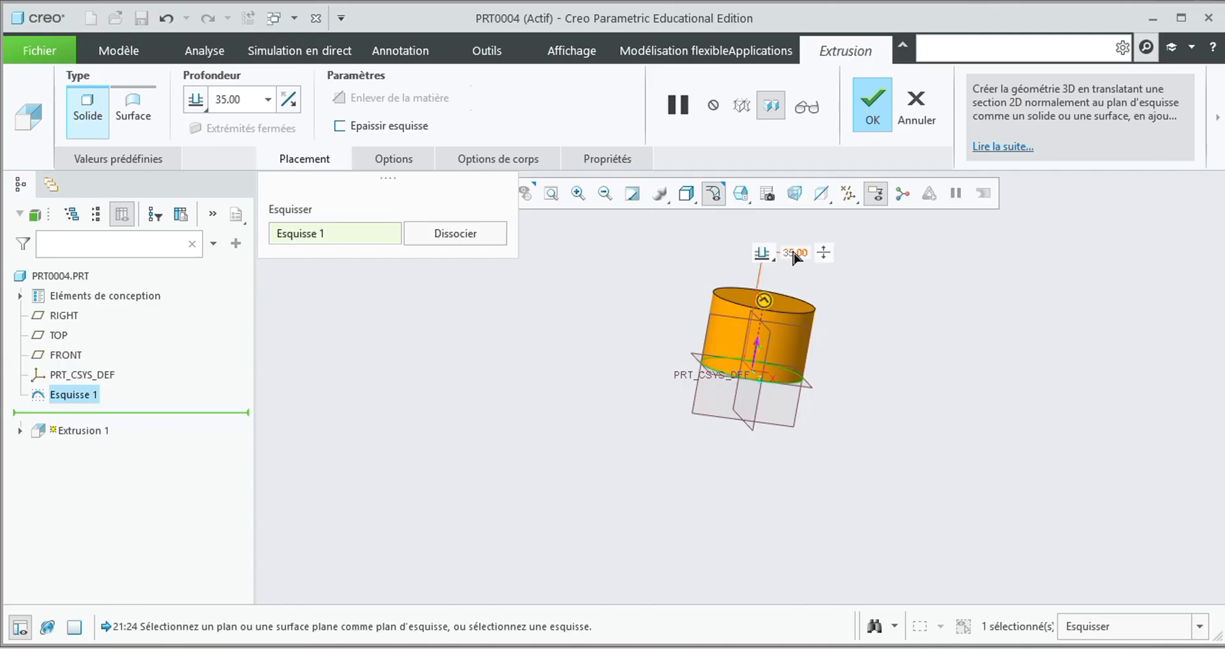
{"action": "double_click", "coordinate": [795, 250]}
{"action": "type", "text": "25"}
{"action": "key", "text": "Return"}
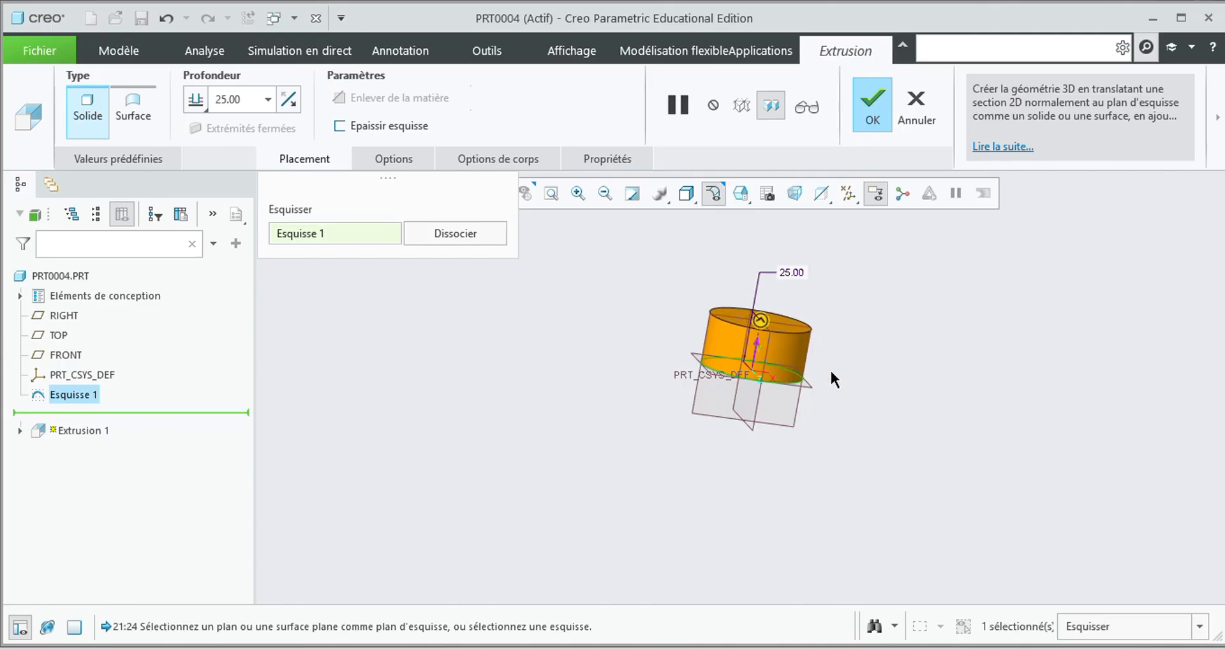
{"action": "middle_click", "coordinate": [836, 408]}
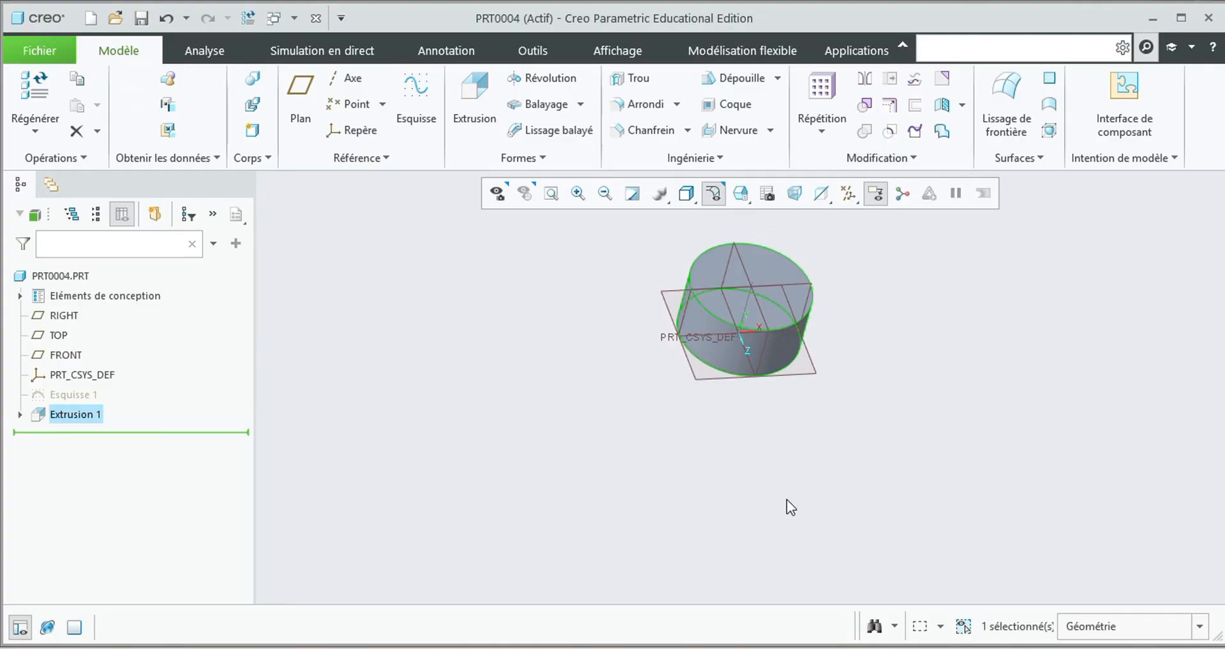
{"action": "left_click", "coordinate": [786, 500]}
Chamfer the cylinder's upper and lower circular edges together with a D x D distance of 3
{"action": "scroll", "coordinate": [771, 240], "scroll_direction": "up", "scroll_amount": 2}
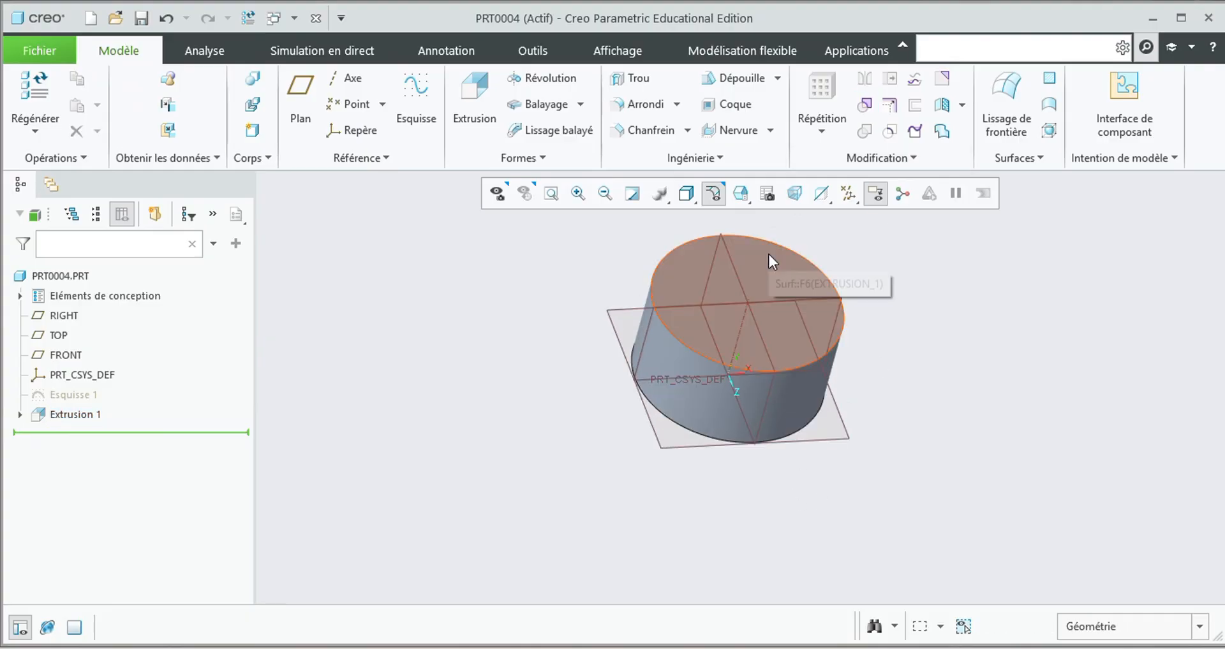
{"action": "left_click", "coordinate": [648, 131]}
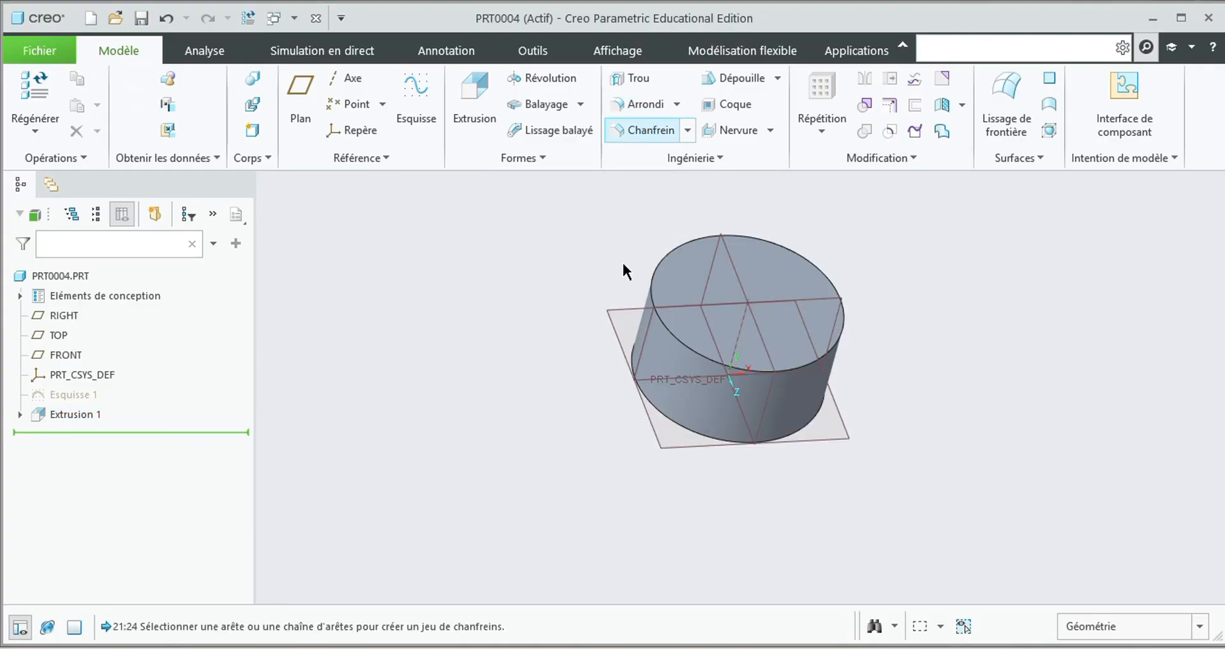
{"action": "left_click", "coordinate": [695, 360]}
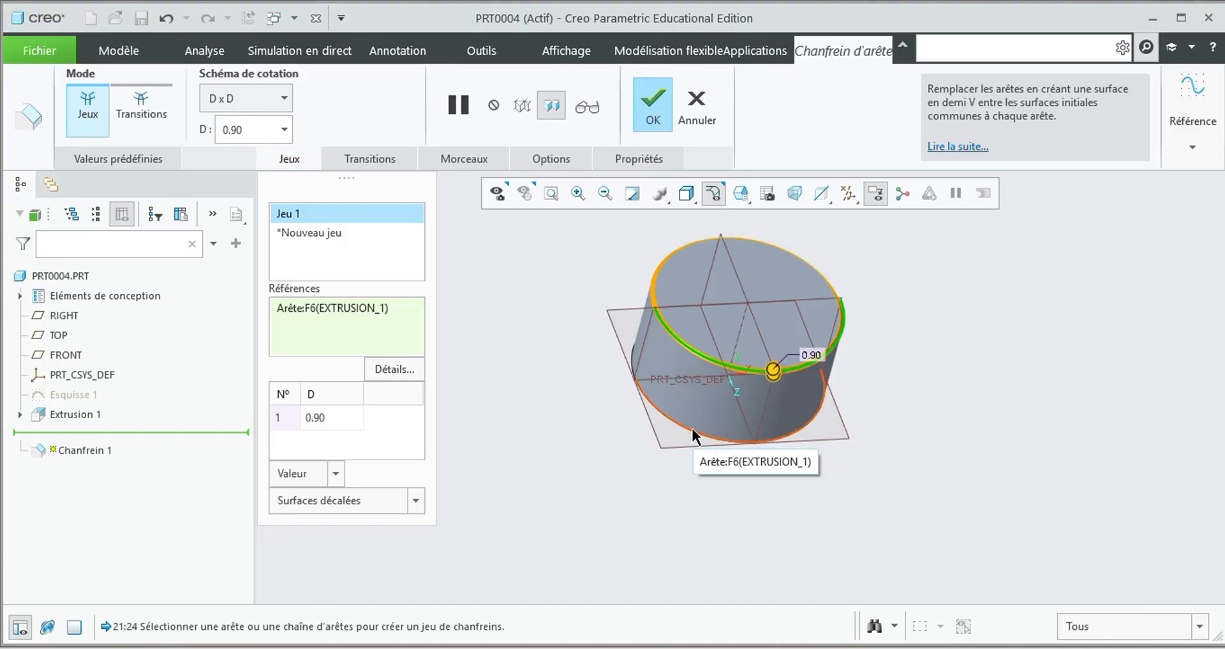
{"action": "left_click", "coordinate": [692, 430], "text": "ctrl"}
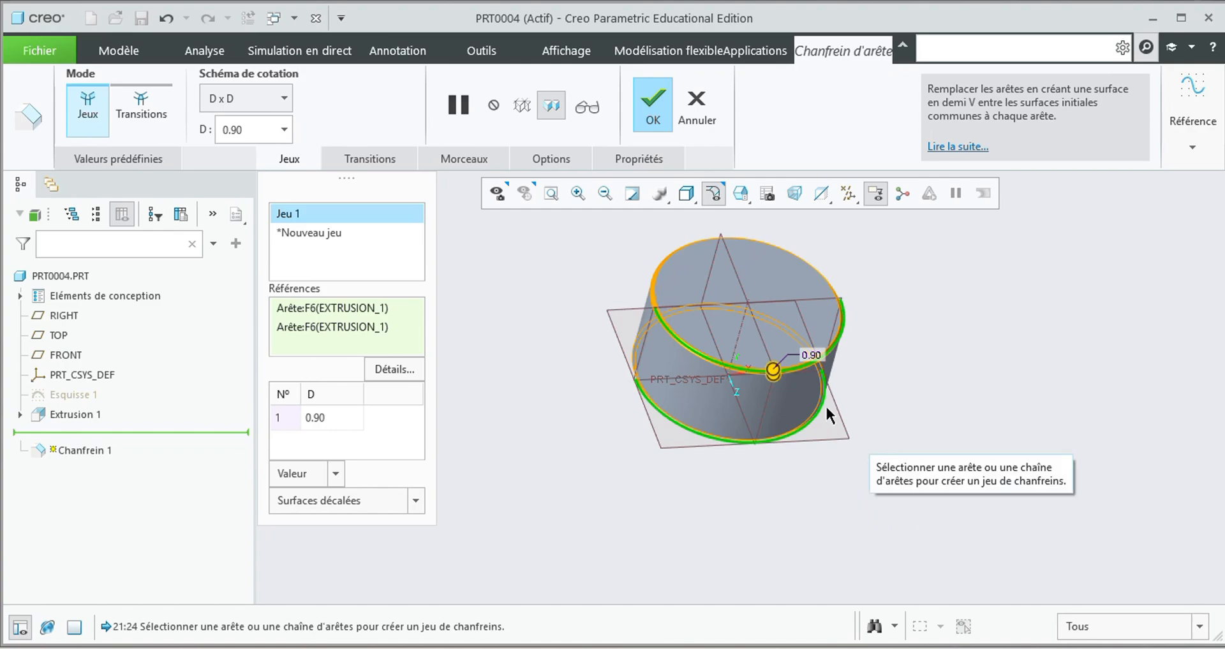
{"action": "mouse_move", "coordinate": [776, 371]}
{"action": "left_mouse_down"}
{"action": "mouse_move", "coordinate": [787, 348]}
{"action": "mouse_move", "coordinate": [773, 365]}
{"action": "left_mouse_up"}
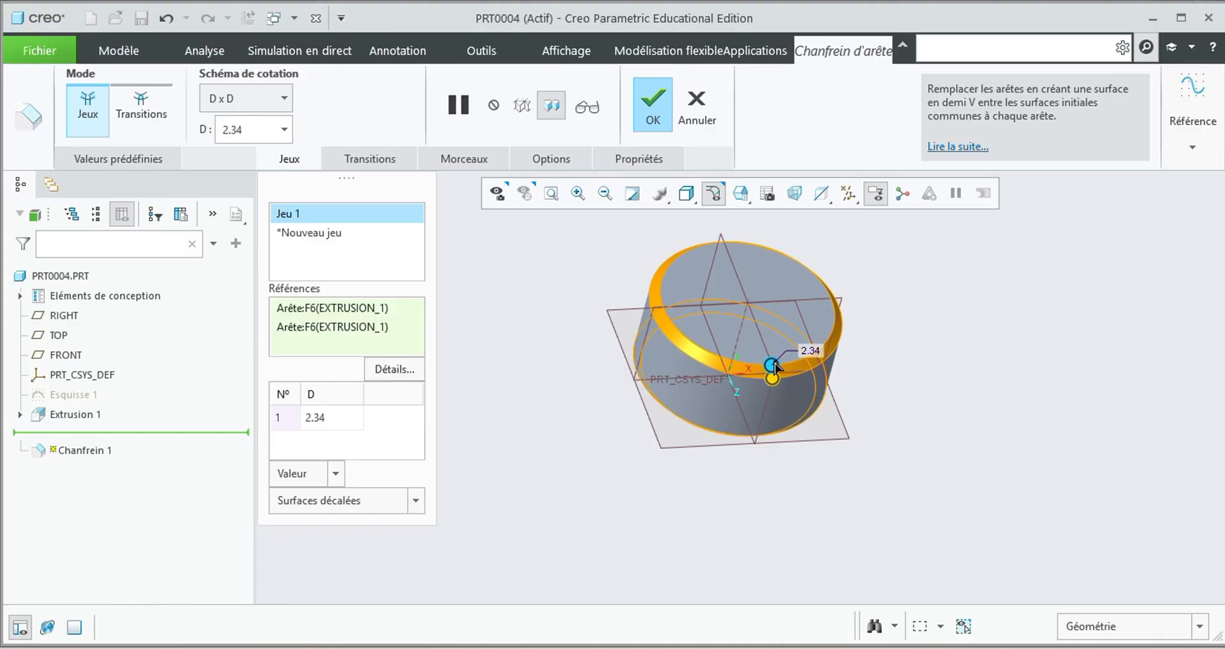
{"action": "double_click", "coordinate": [810, 352]}
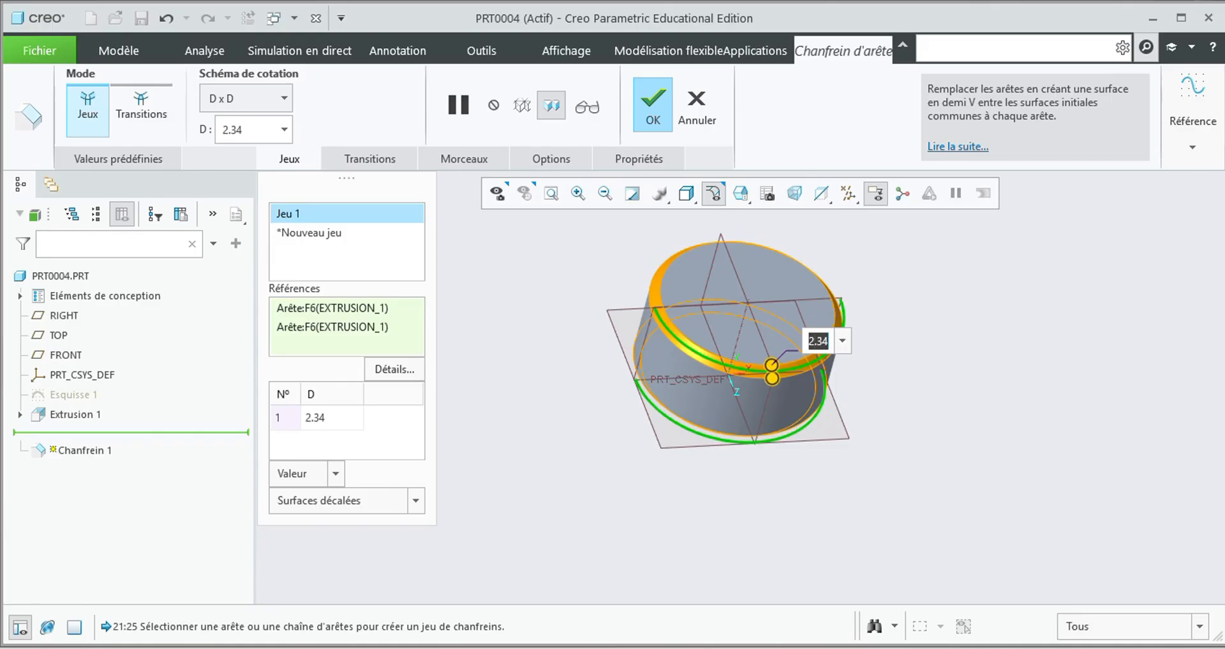
{"action": "type", "text": "3"}
{"action": "key", "text": "Return"}
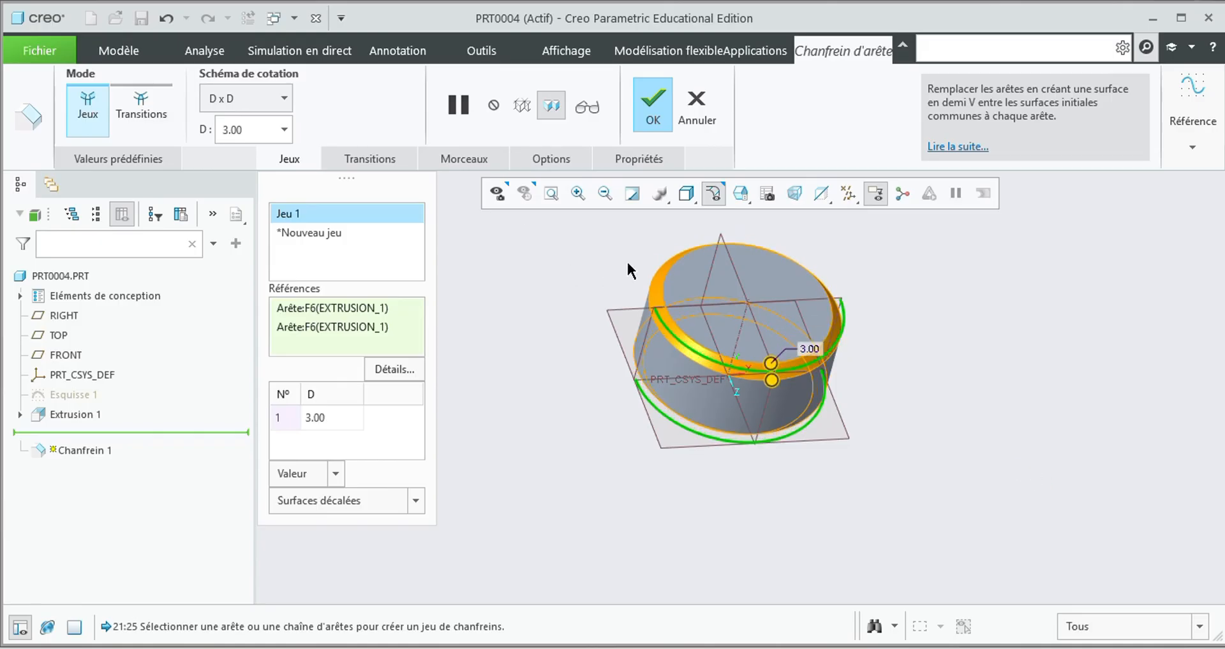
{"action": "left_click", "coordinate": [645, 94]}
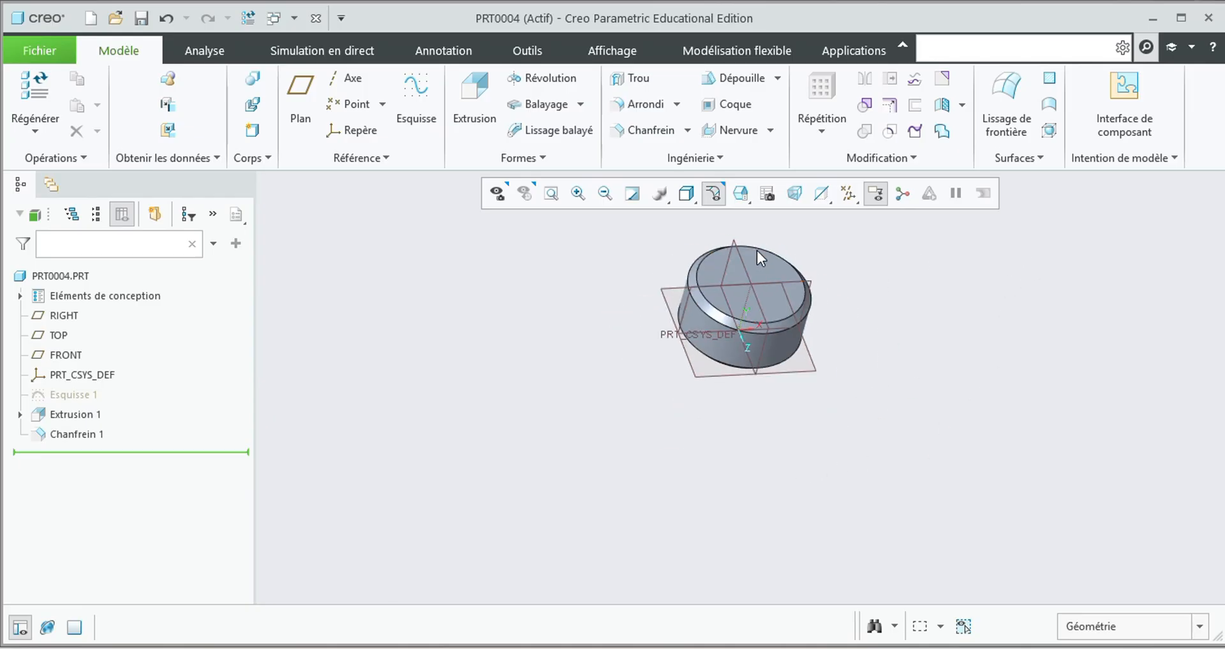
Start a sketch on the cylinder's top flat face, viewed face-on and fitted to the screen
{"action": "scroll", "coordinate": [754, 235], "scroll_direction": "down", "scroll_amount": 3}
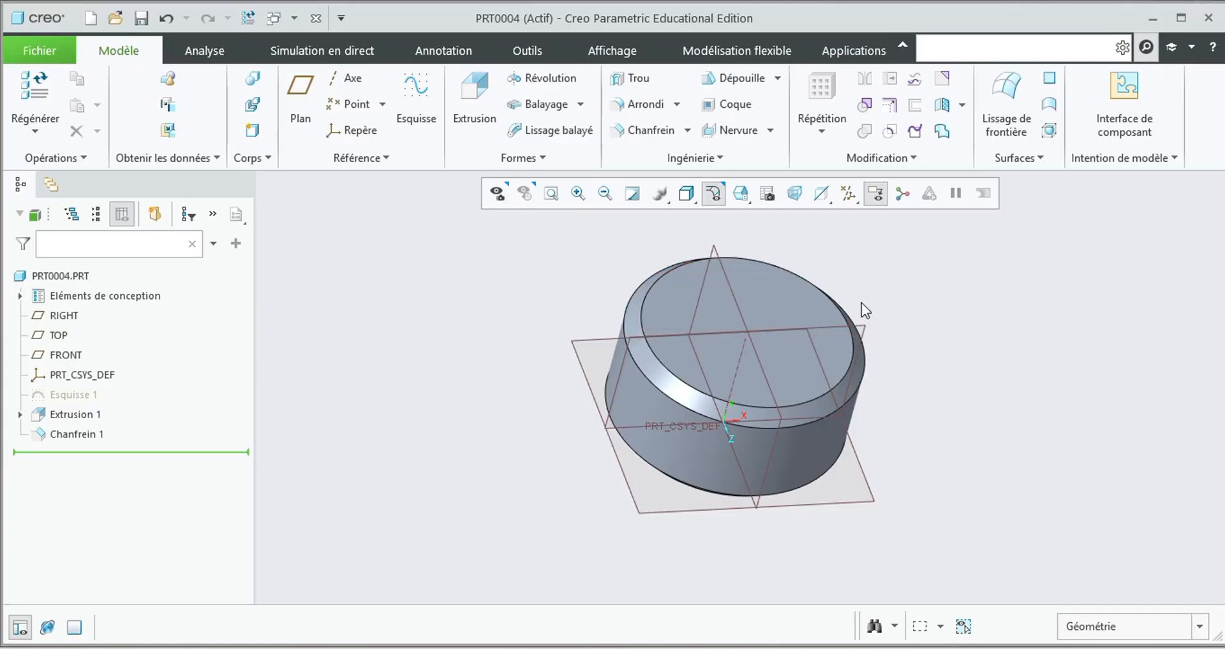
{"action": "left_click", "coordinate": [765, 287]}
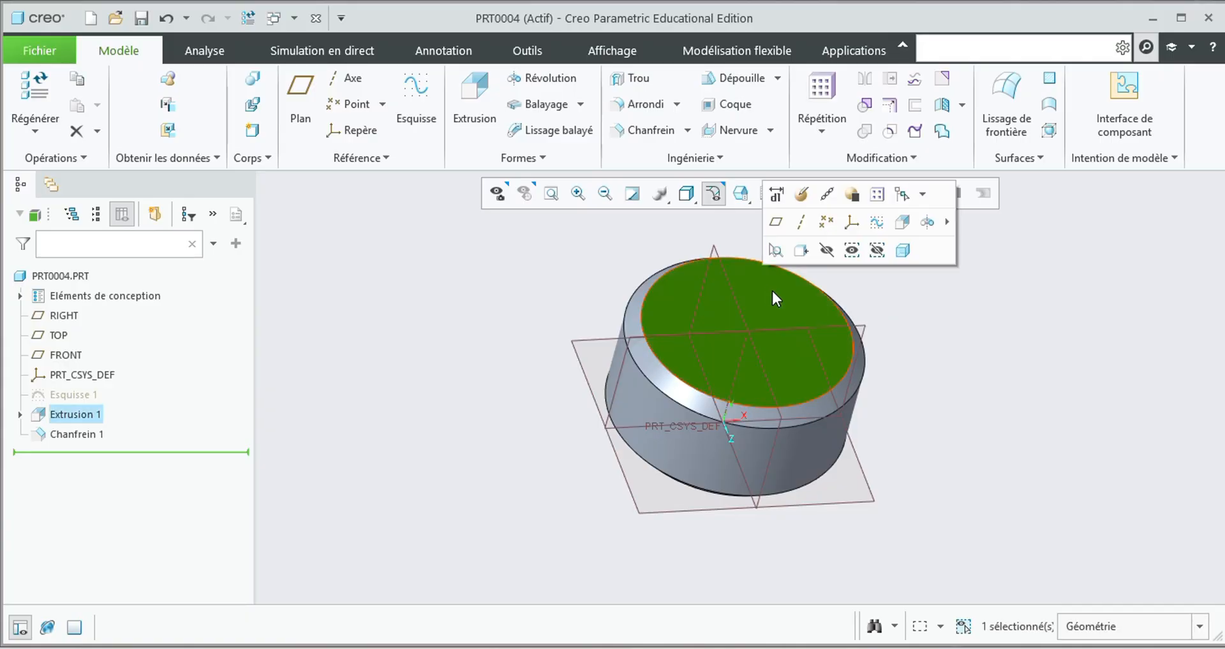
{"action": "left_click", "coordinate": [804, 249]}
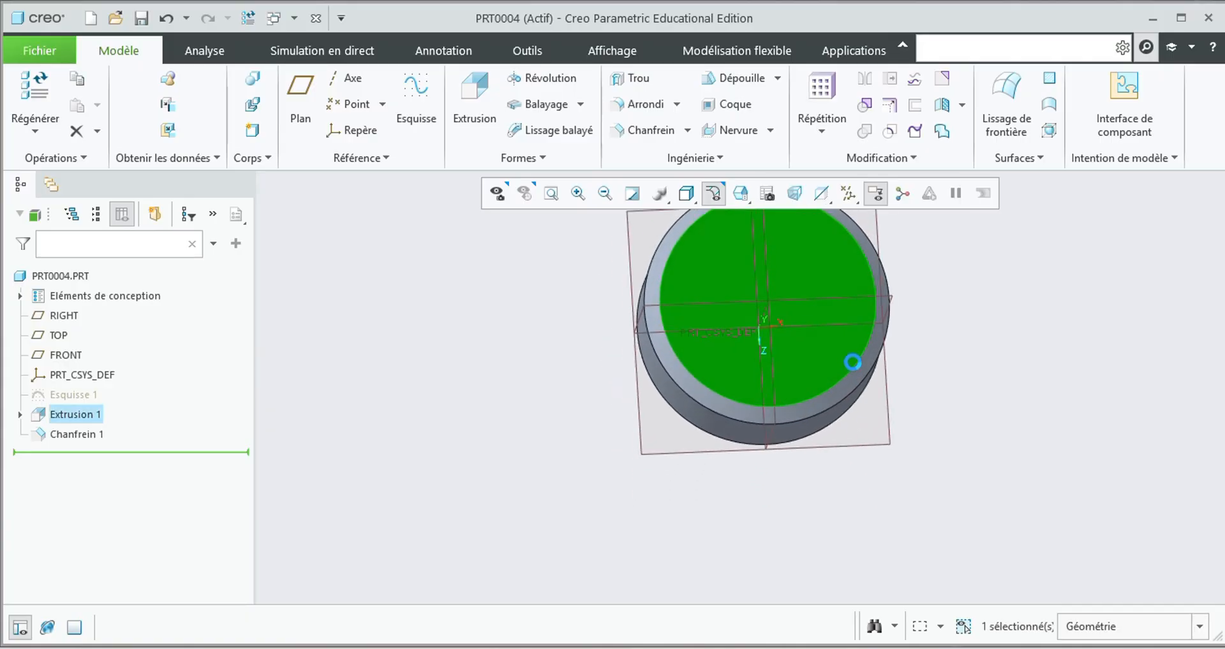
{"action": "left_click", "coordinate": [829, 262]}
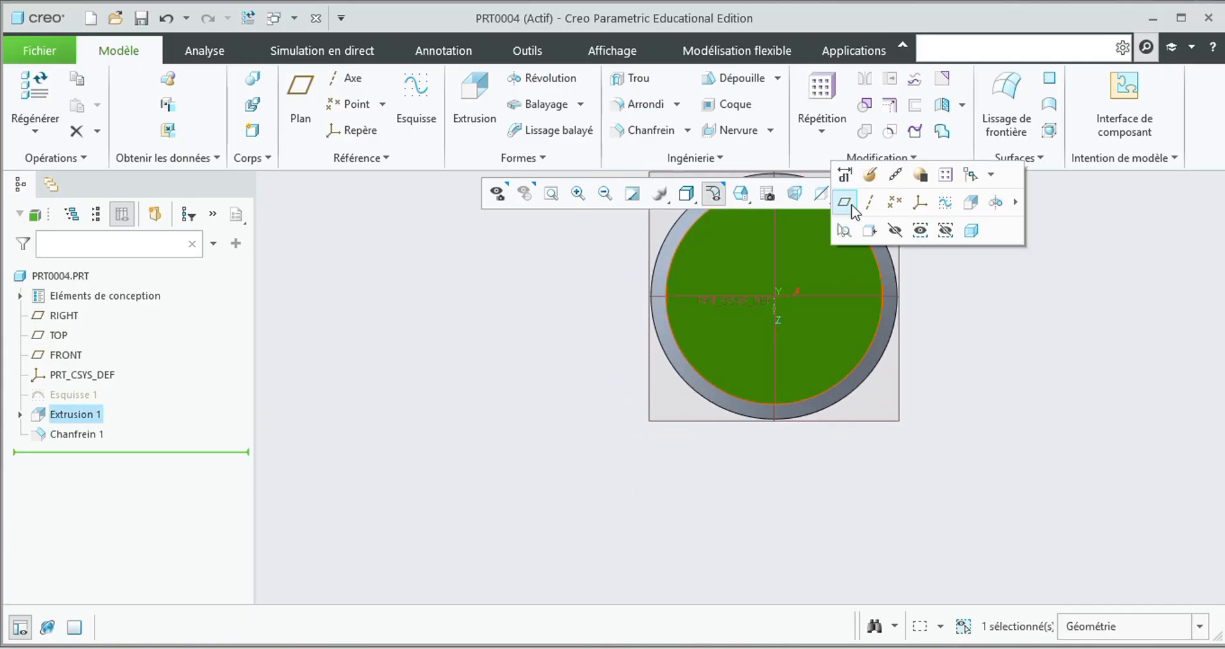
{"action": "left_click", "coordinate": [946, 202]}
{"action": "left_click", "coordinate": [537, 193]}
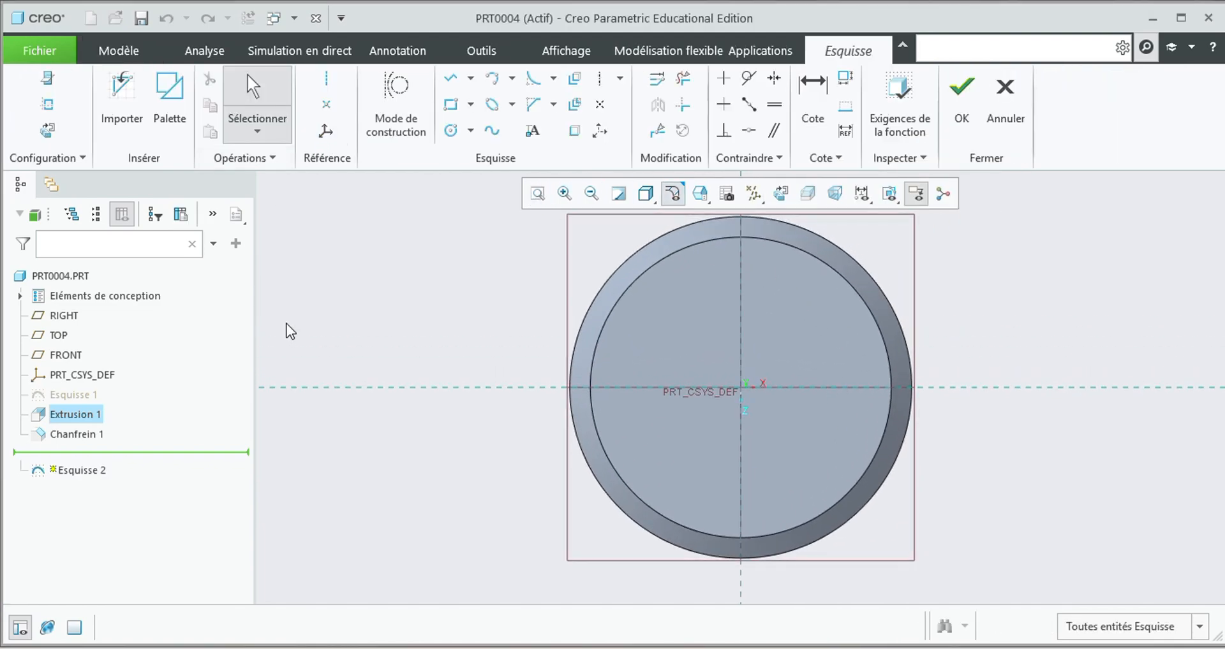
Insert a six-sided hexagon from the sketch palette beside the cylinder with a scale factor of about 6.28
{"action": "left_click", "coordinate": [169, 121]}
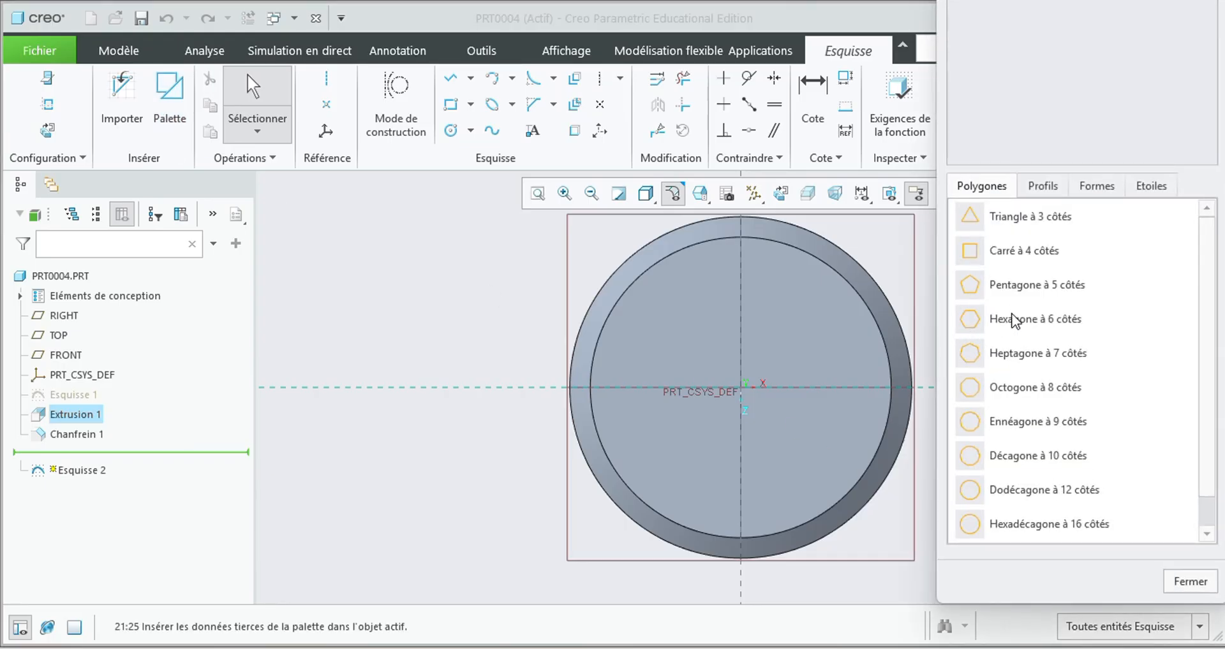
{"action": "left_click_drag", "start_coordinate": [979, 332], "coordinate": [361, 331]}
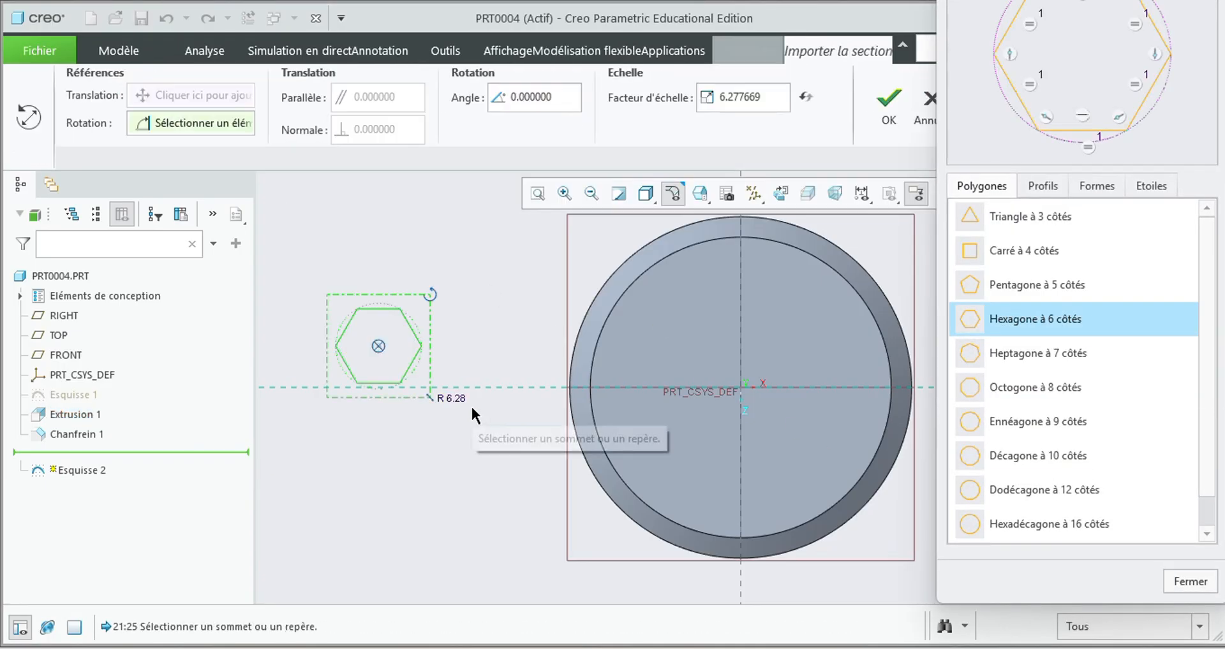
{"action": "left_click", "coordinate": [1189, 583]}
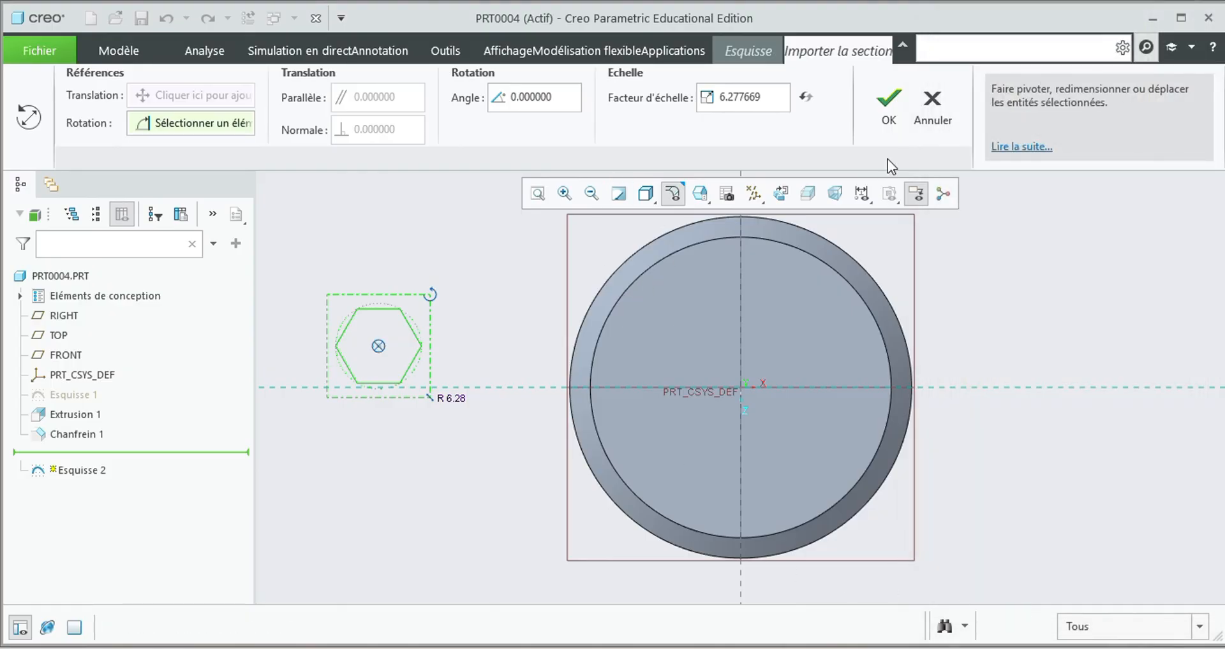
{"action": "left_click", "coordinate": [888, 106]}
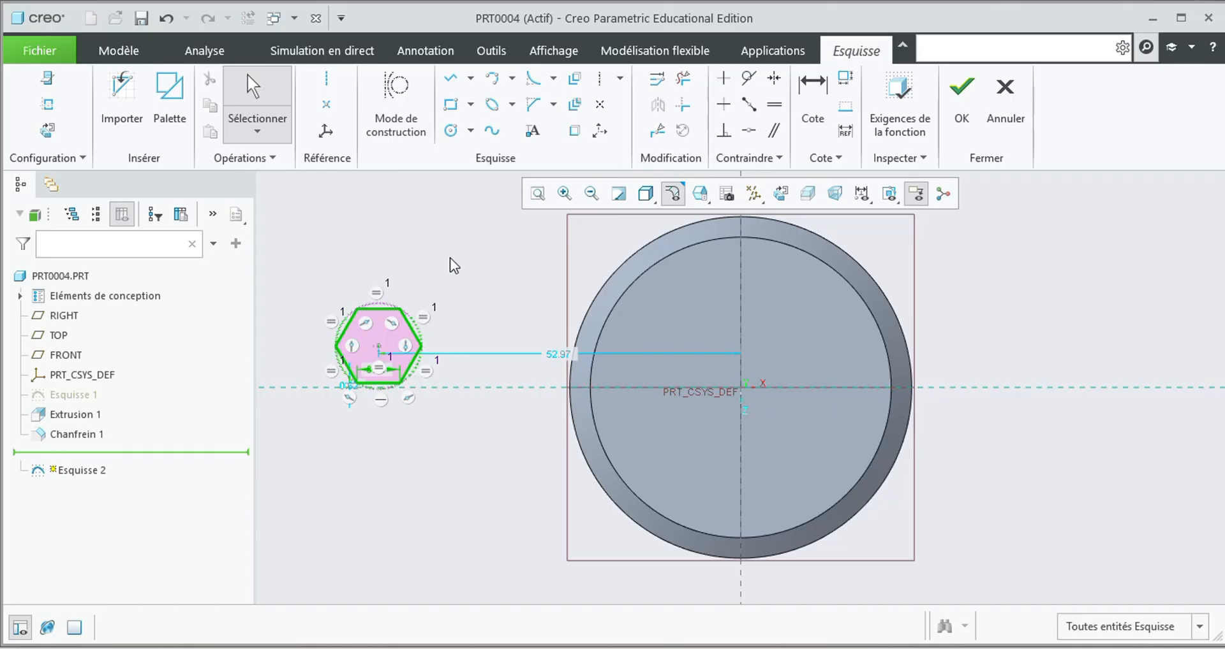
Place a reference point at the sketch origin and make the hexagon's centre coincident with it
{"action": "left_click", "coordinate": [327, 105]}
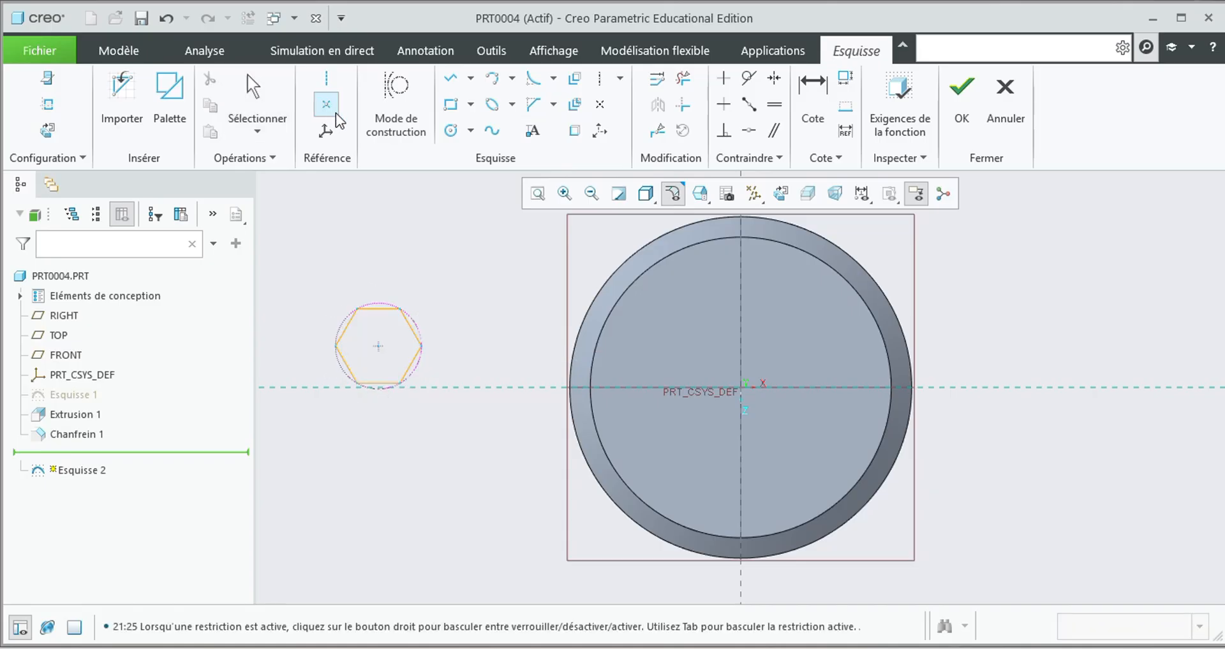
{"action": "left_click", "coordinate": [741, 386]}
{"action": "middle_click", "coordinate": [420, 441]}
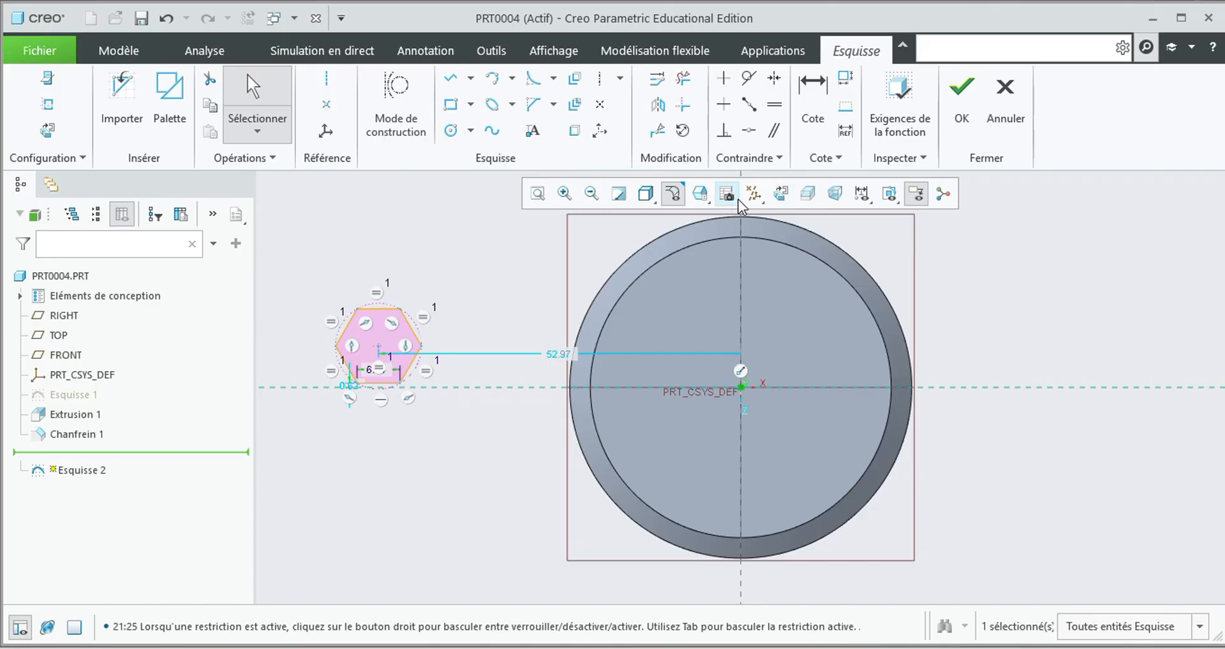
{"action": "left_click", "coordinate": [740, 129]}
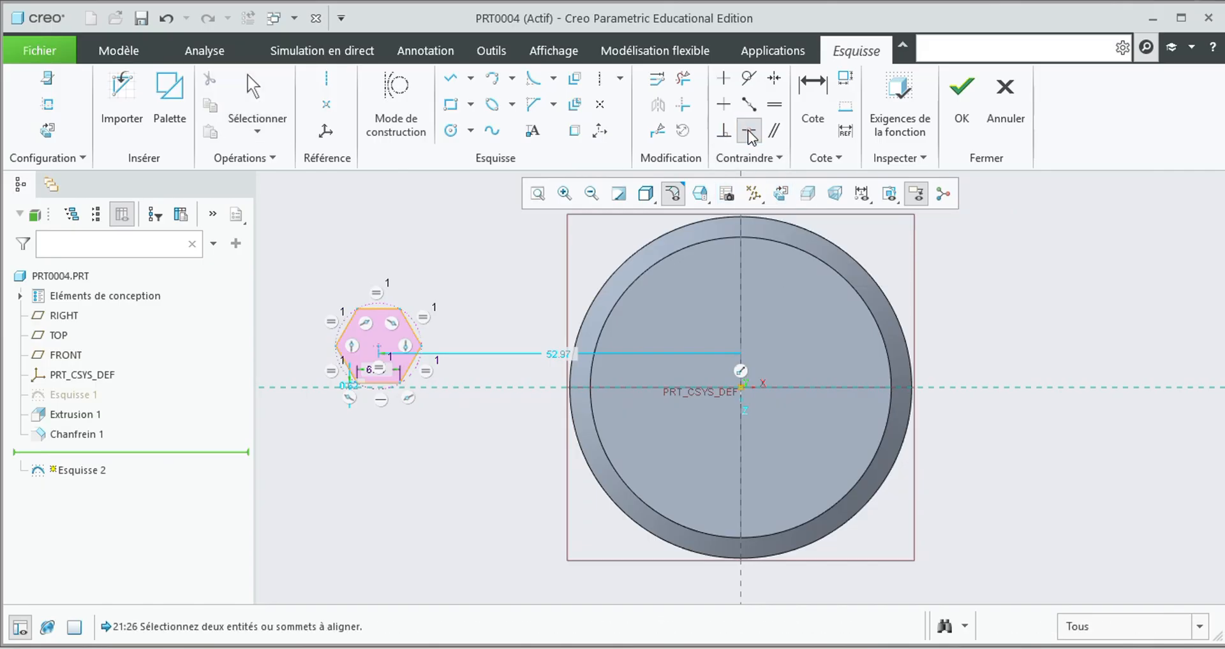
{"action": "left_click", "coordinate": [379, 346]}
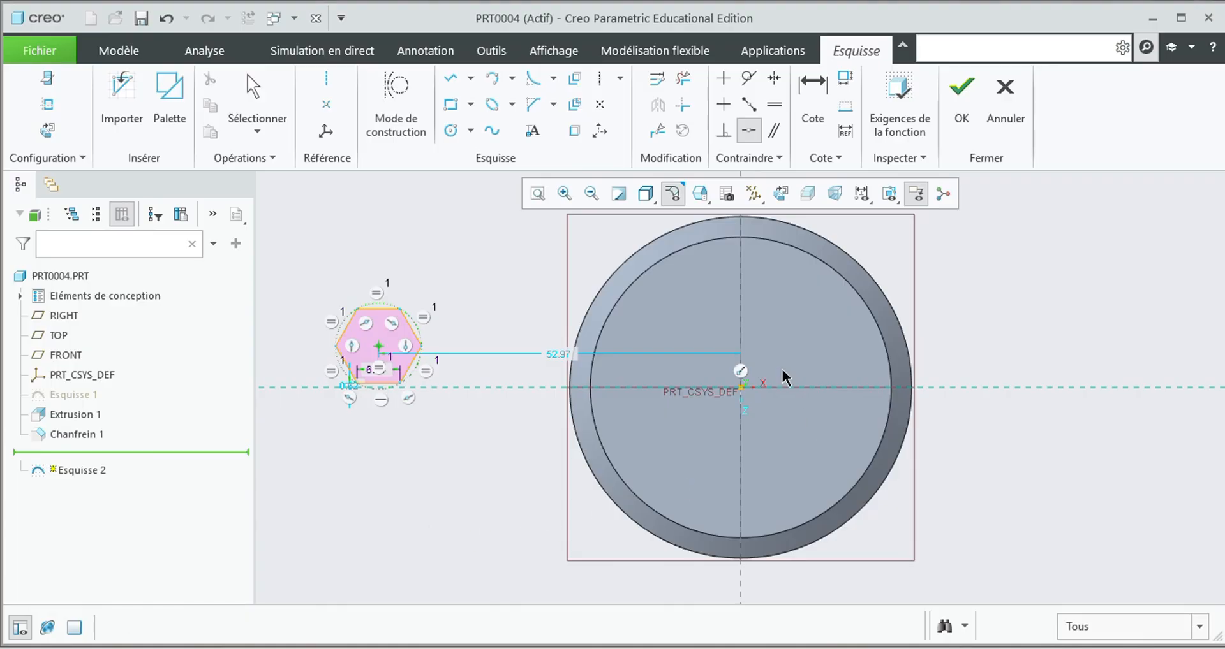
{"action": "left_click", "coordinate": [740, 386]}
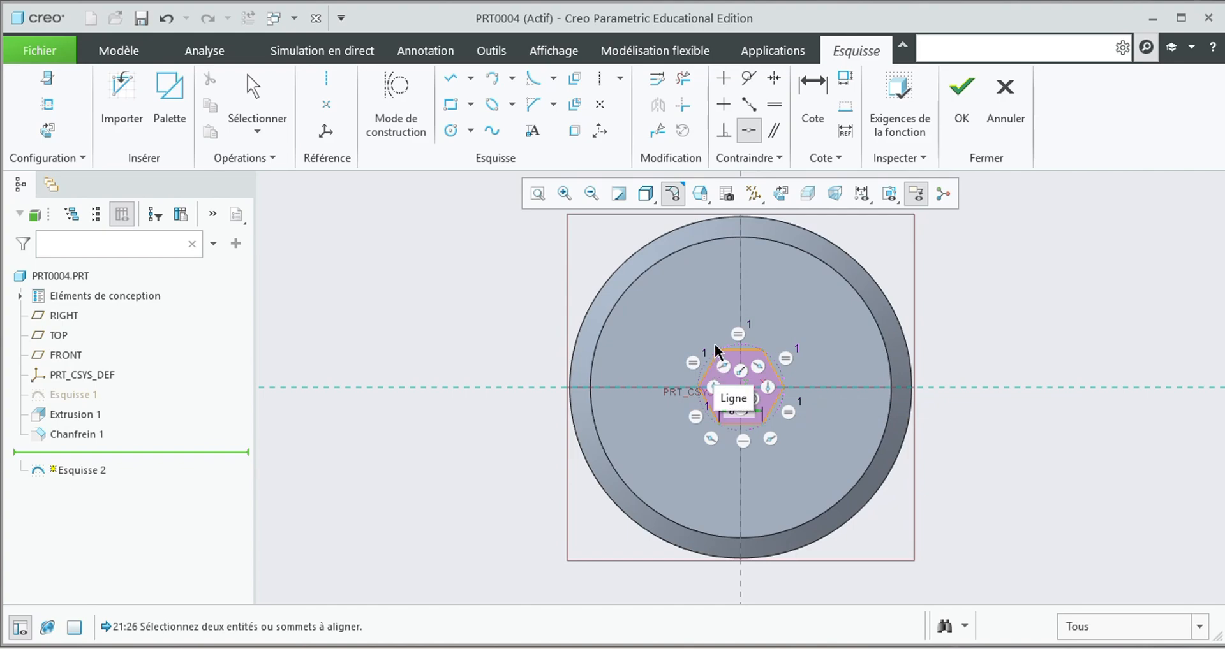
Make the hexagon's upper-left vertex coincident with the cylinder's outer circular edge, deleting the conflicting hexagon side-length dimension
{"action": "scroll", "coordinate": [715, 350], "scroll_direction": "up", "scroll_amount": 5}
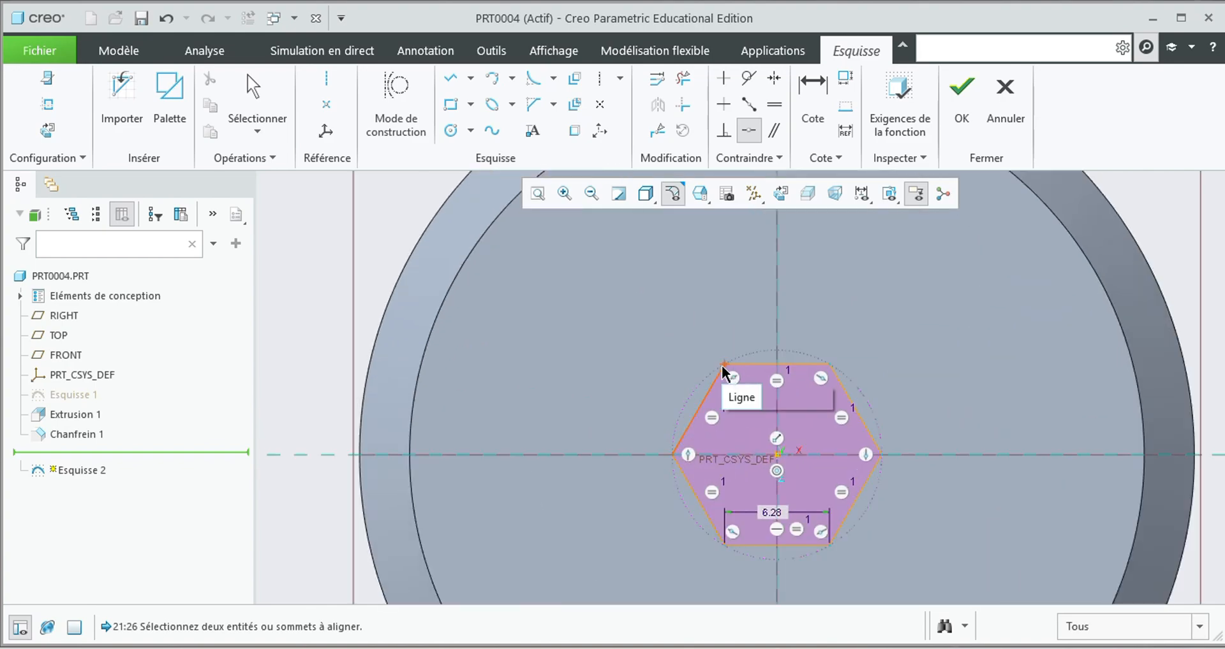
{"action": "left_click", "coordinate": [722, 365]}
{"action": "scroll", "coordinate": [708, 366], "scroll_direction": "down", "scroll_amount": 2}
{"action": "scroll", "coordinate": [708, 366], "scroll_direction": "down", "scroll_amount": 4}
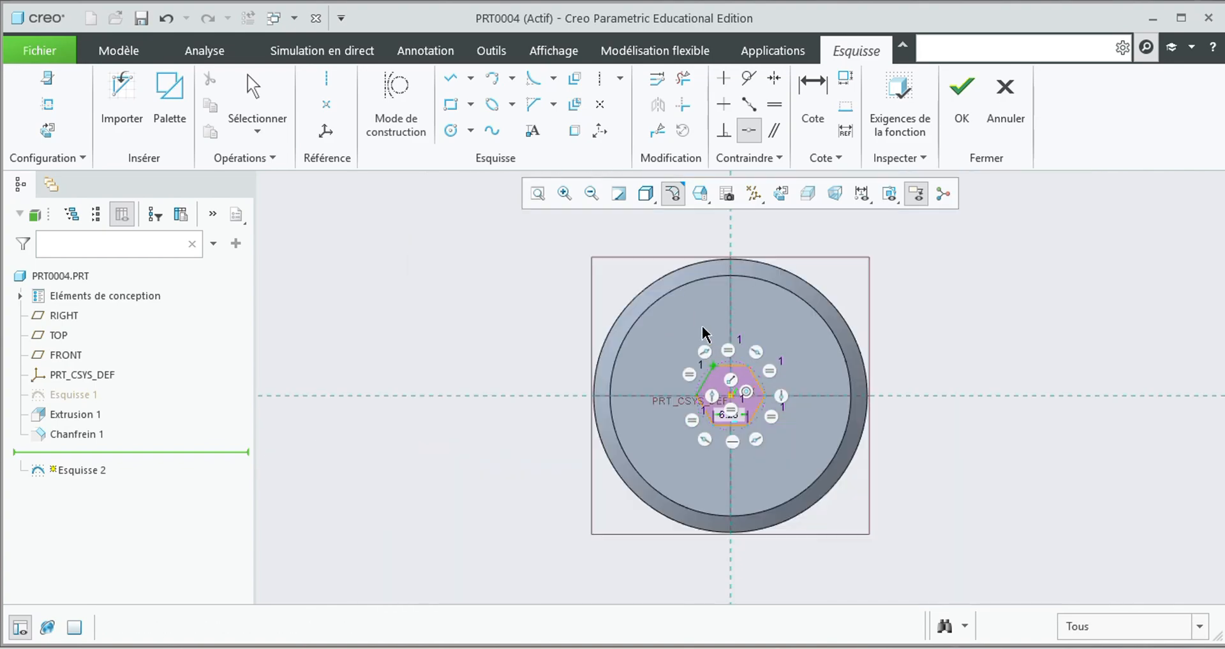
{"action": "left_click", "coordinate": [647, 291]}
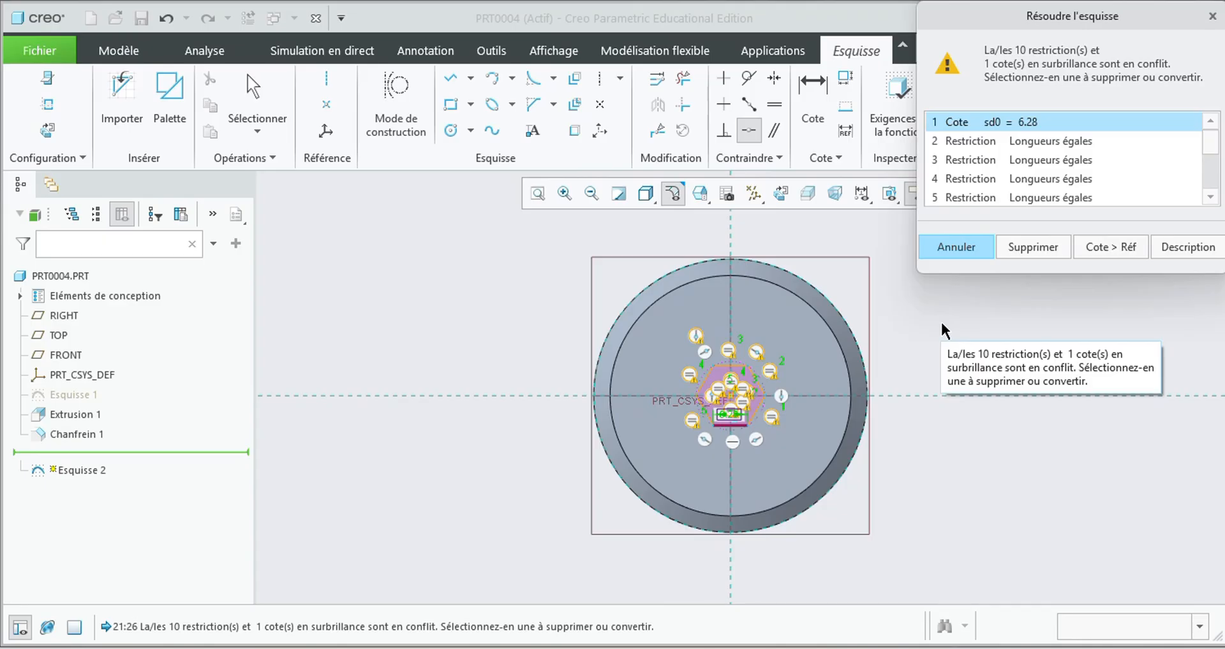
{"action": "left_click", "coordinate": [1032, 248]}
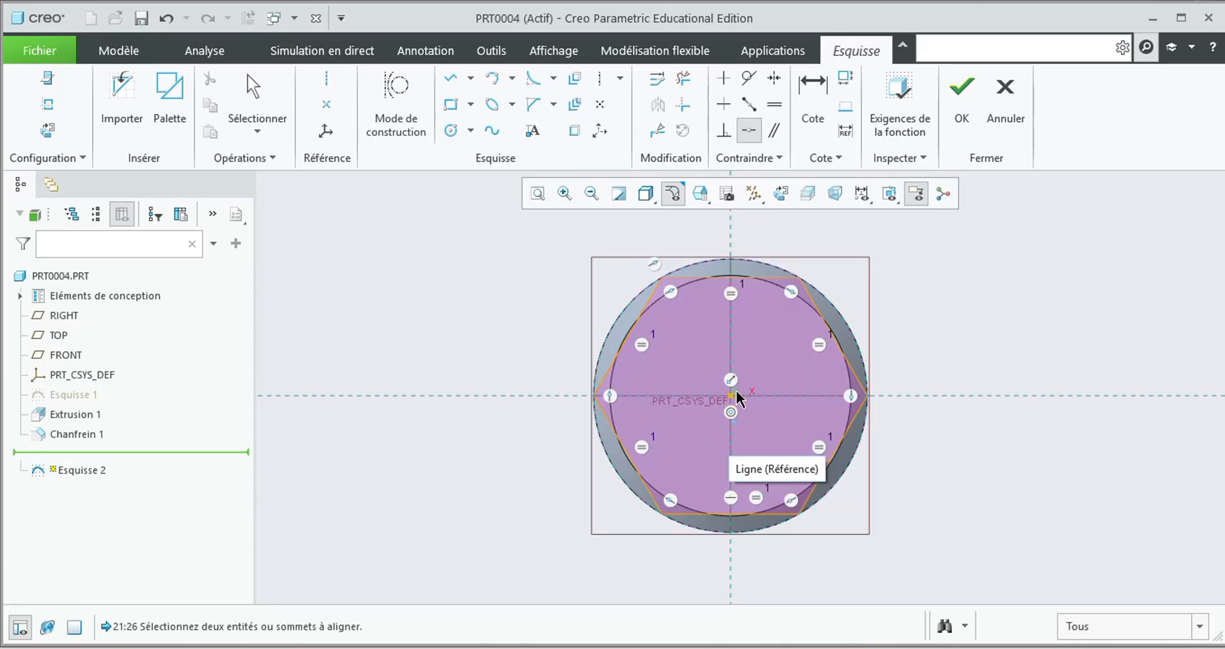
Draw a circle centred on the origin and slightly larger than the cylinder, and finish the sketch
{"action": "left_click", "coordinate": [451, 133]}
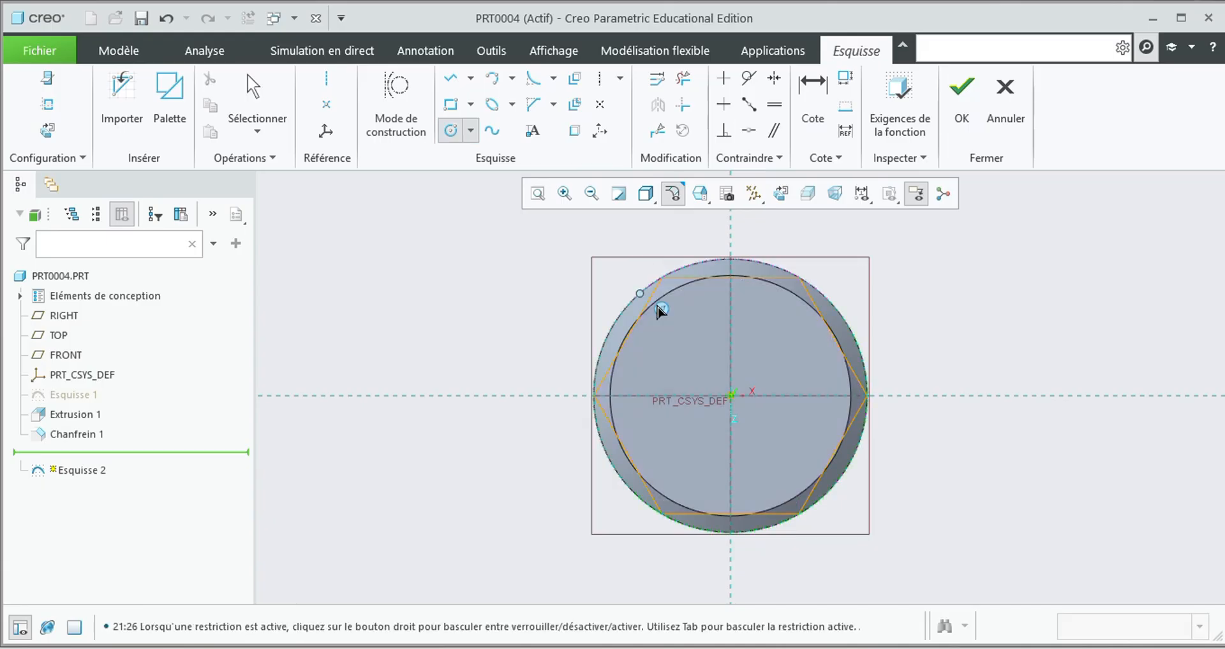
{"action": "left_click", "coordinate": [729, 396]}
{"action": "left_click", "coordinate": [574, 389]}
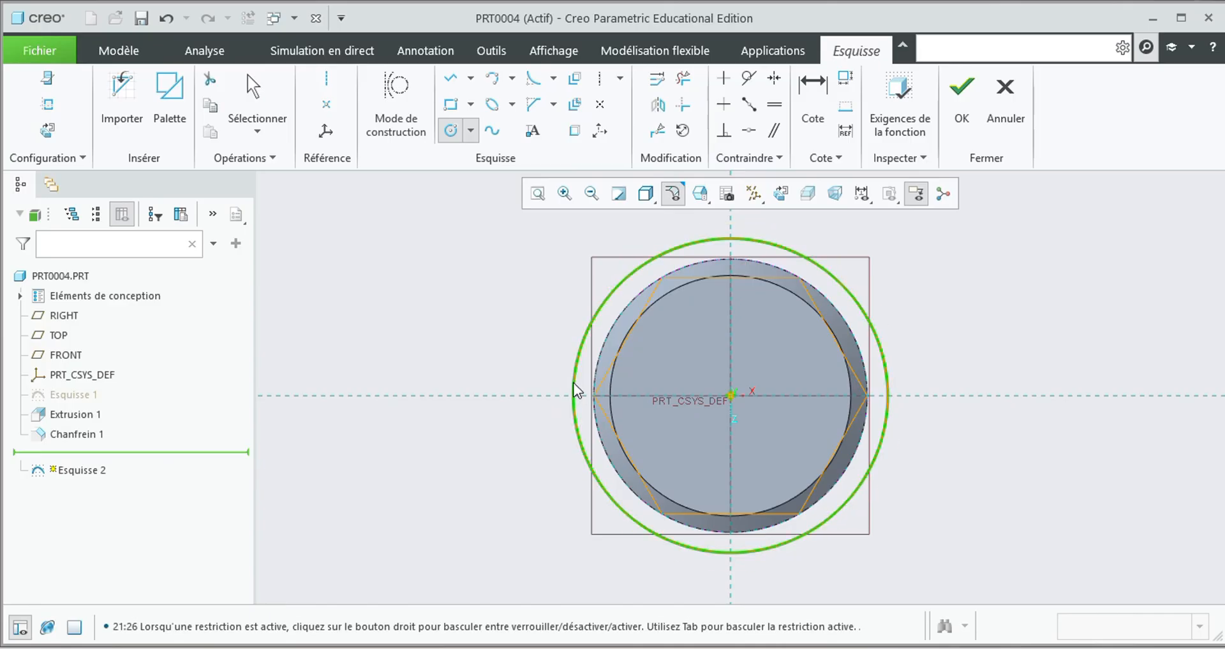
{"action": "left_click", "coordinate": [962, 102]}
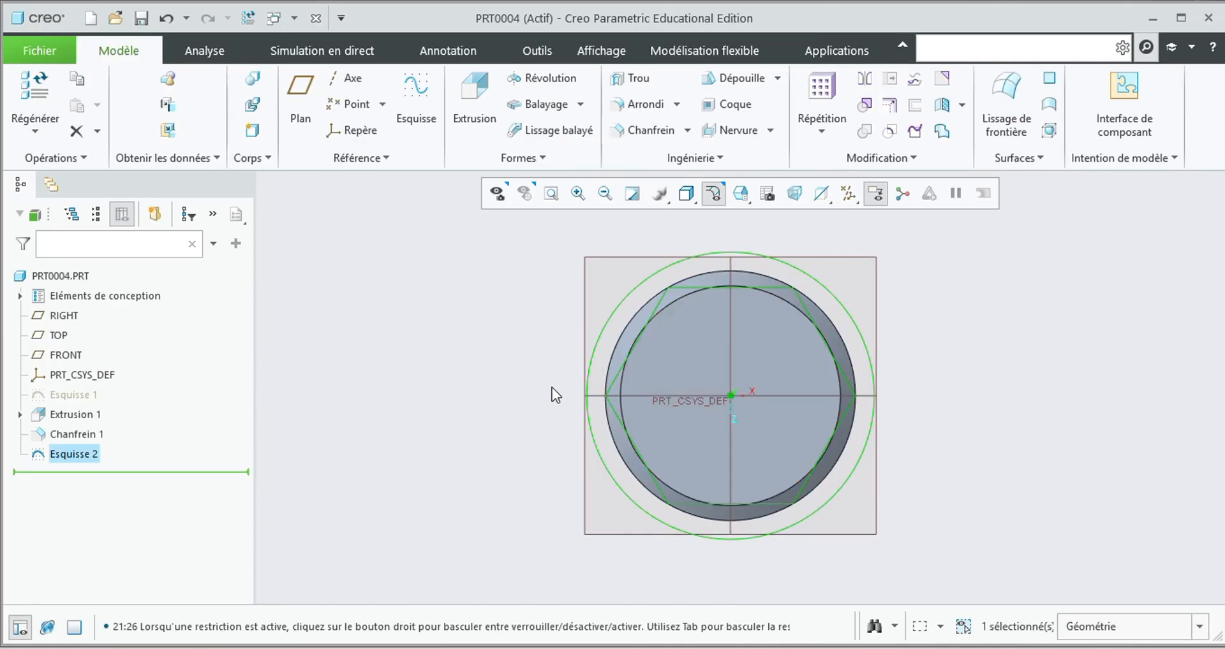
Extrude the hexagon-and-circle sketch down through the cylinder as a cut, removing the material outside the hexagon
{"action": "mouse_move", "coordinate": [553, 388]}
{"action": "middle_mouse_down"}
{"action": "mouse_move", "coordinate": [555, 350]}
{"action": "mouse_move", "coordinate": [631, 380]}
{"action": "middle_mouse_up"}
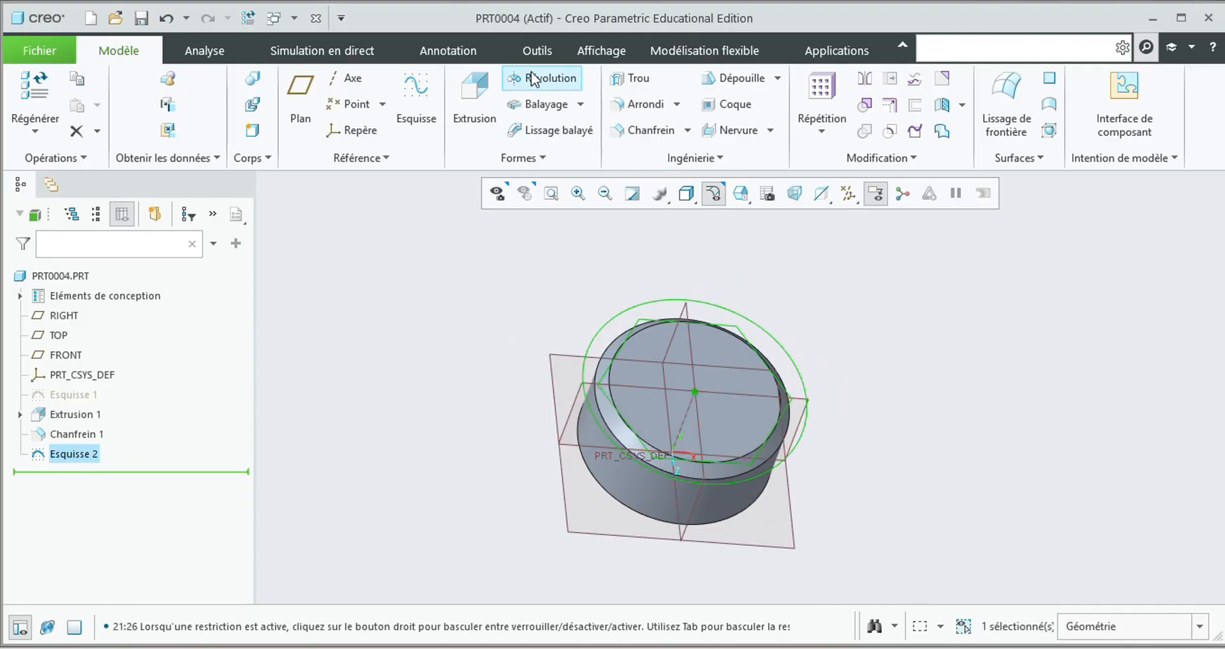
{"action": "left_click", "coordinate": [479, 100]}
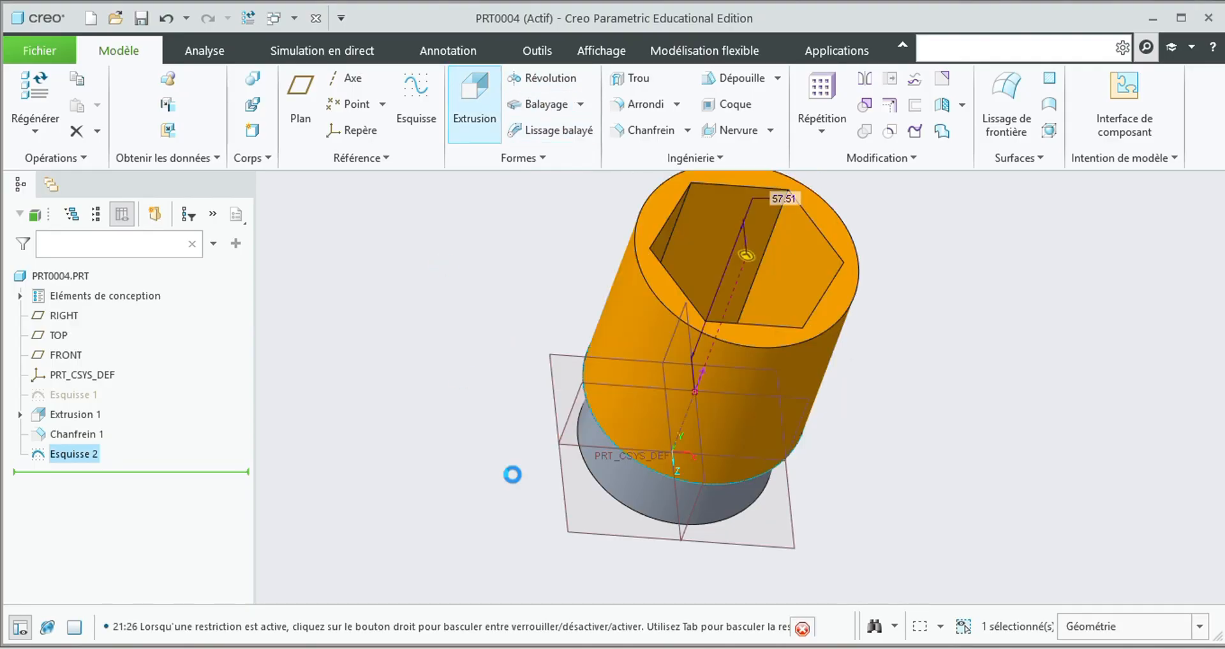
{"action": "left_click", "coordinate": [702, 380]}
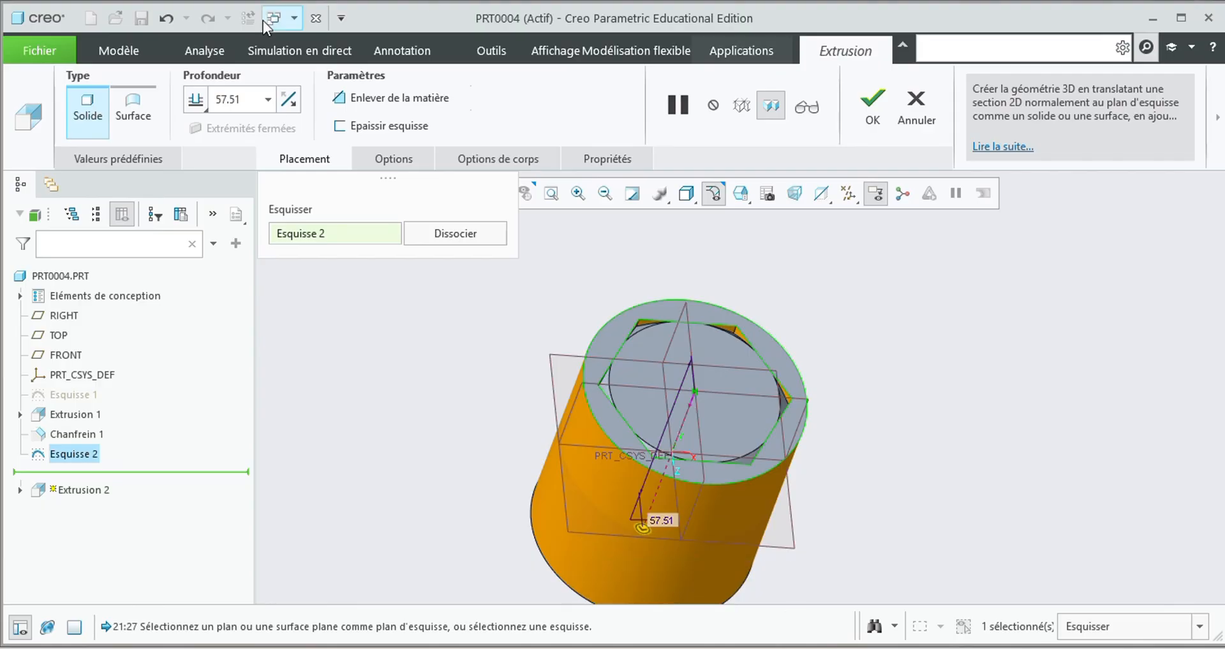
{"action": "left_click", "coordinate": [356, 102]}
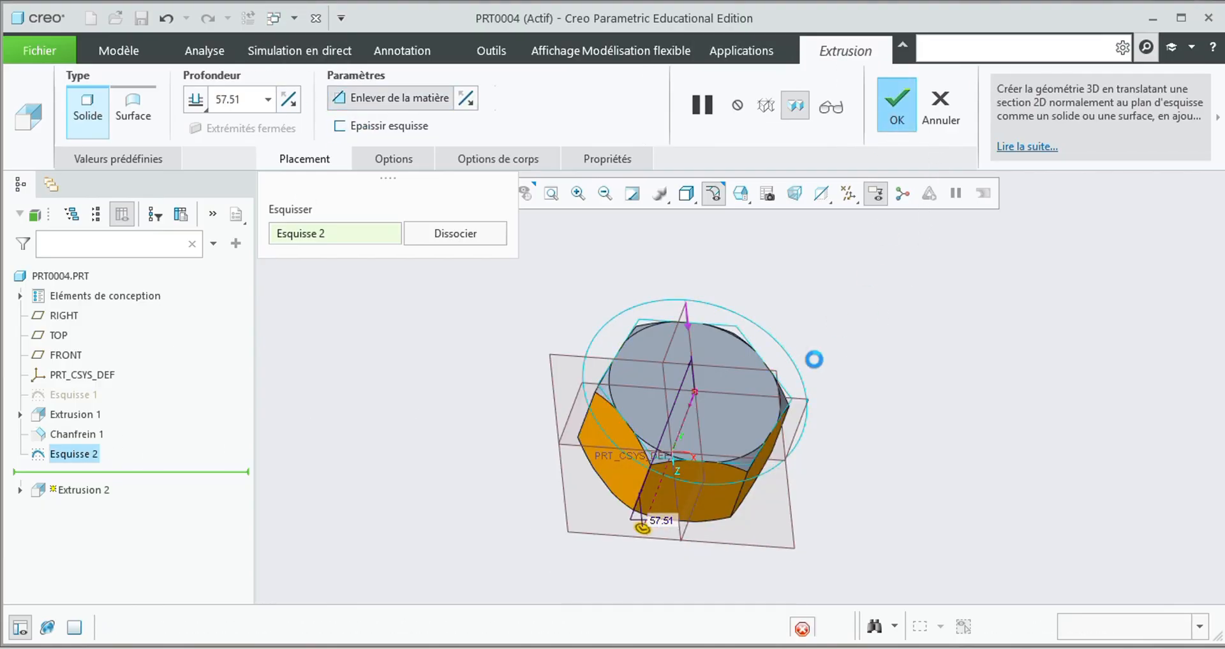
{"action": "left_click", "coordinate": [896, 106]}
Start a simple hole near the middle of the nut's top face and set its diameter to 30
{"action": "middle_click_drag", "start_coordinate": [763, 546], "coordinate": [877, 528]}
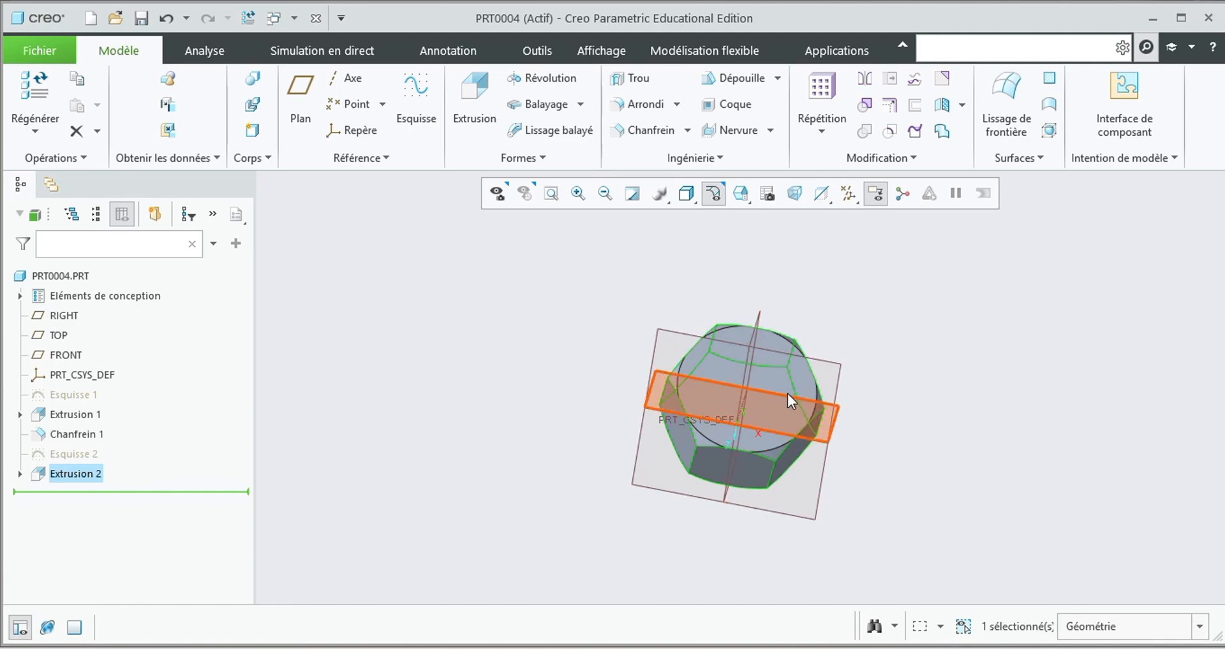
{"action": "scroll", "coordinate": [823, 380], "scroll_direction": "up", "scroll_amount": 3}
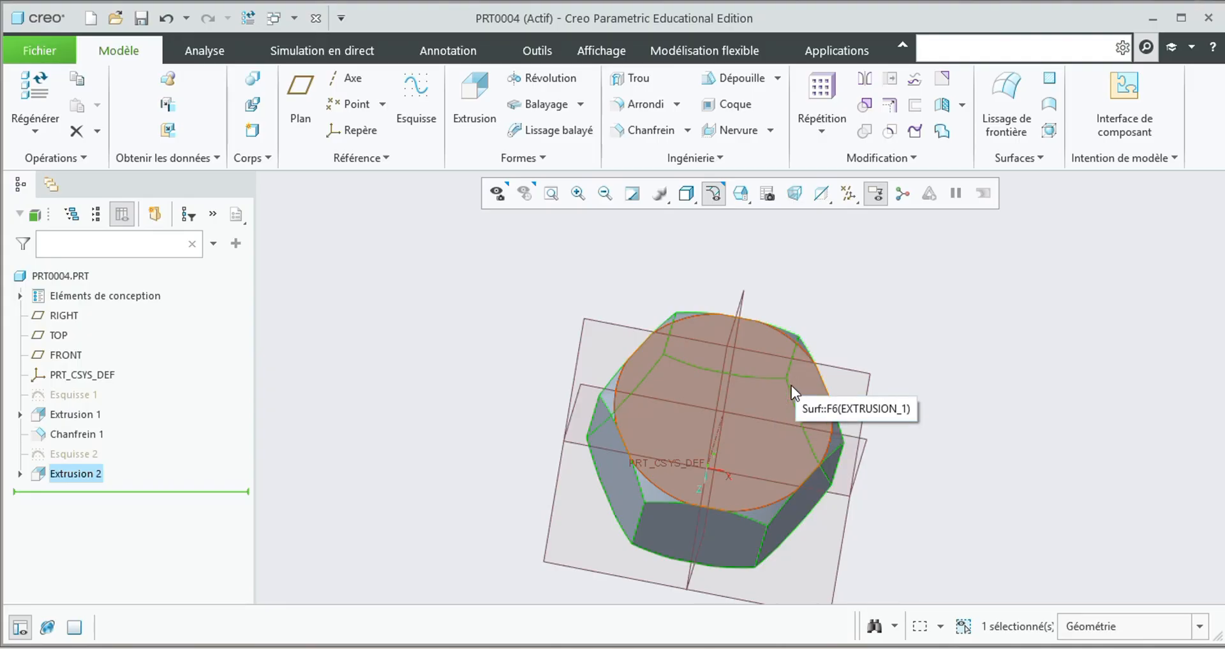
{"action": "left_click", "coordinate": [791, 385]}
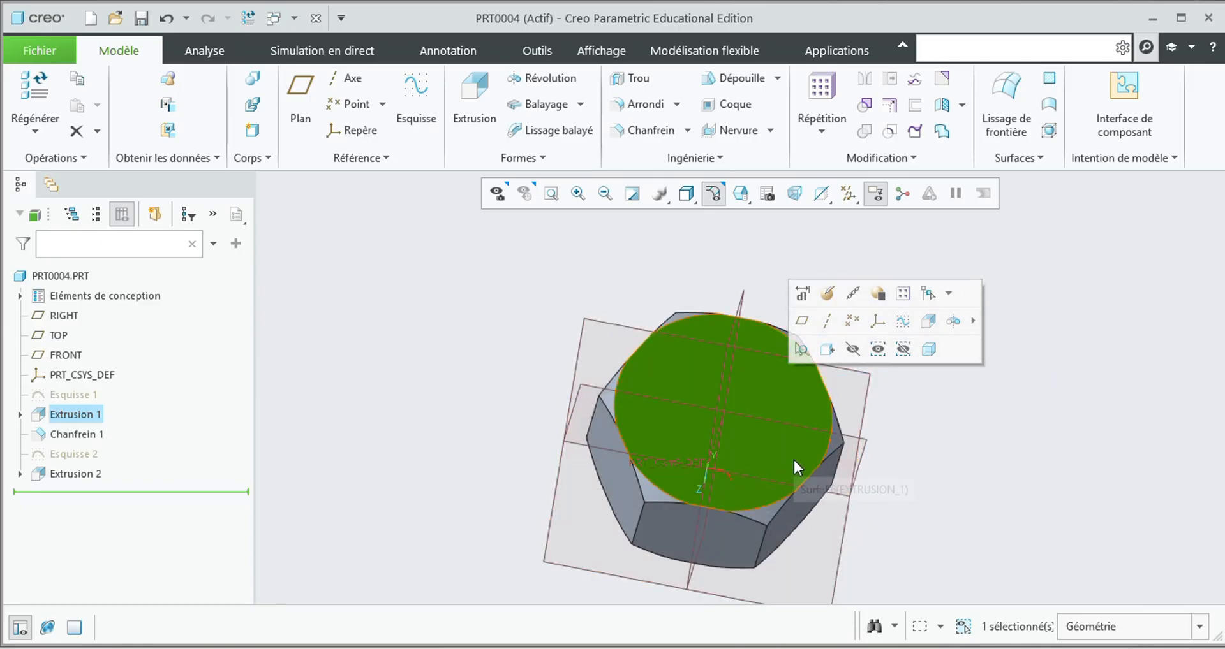
{"action": "left_click", "coordinate": [649, 84]}
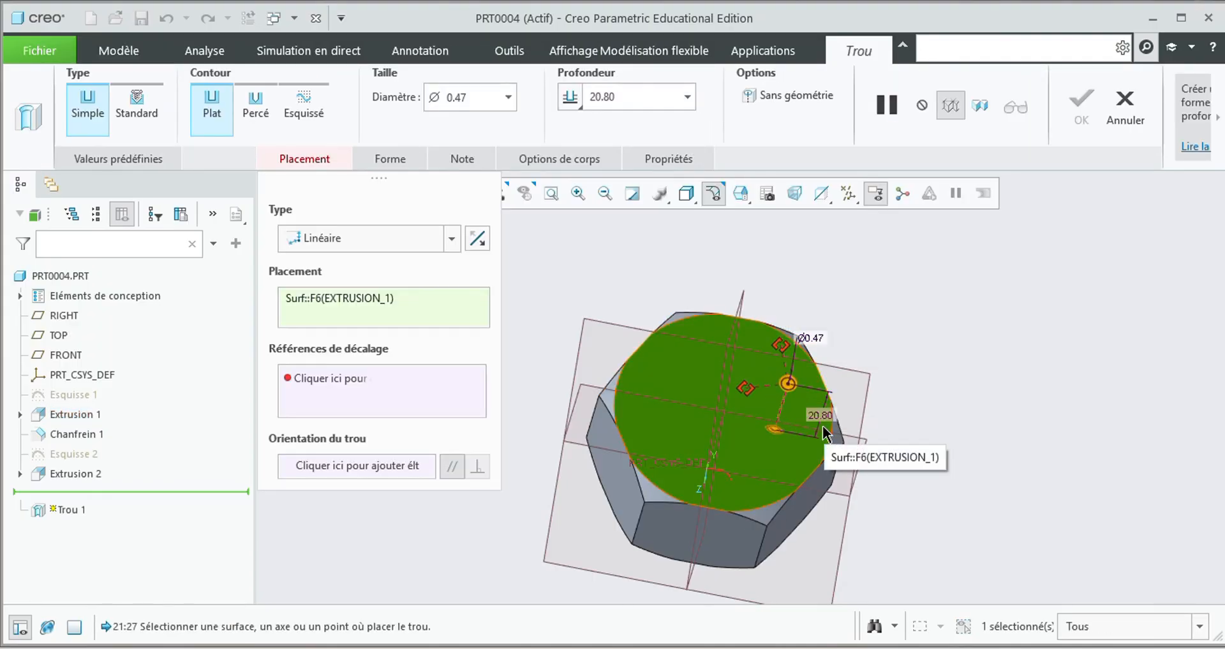
{"action": "left_click_drag", "start_coordinate": [788, 385], "coordinate": [707, 400]}
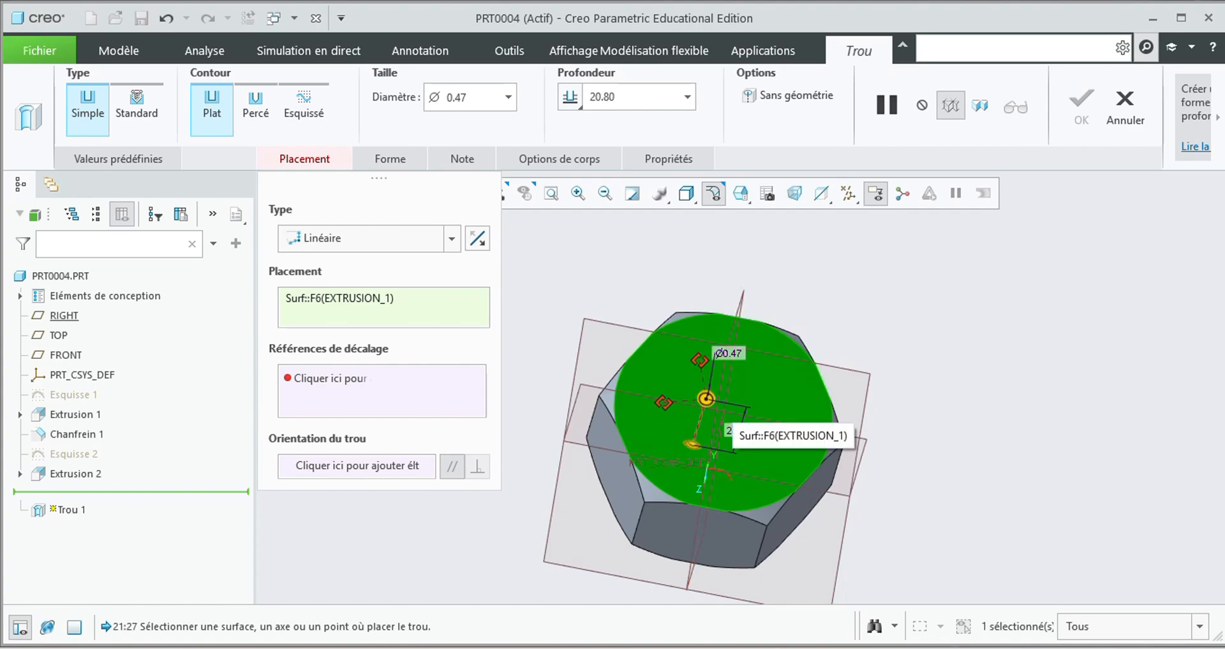
{"action": "double_click", "coordinate": [725, 354]}
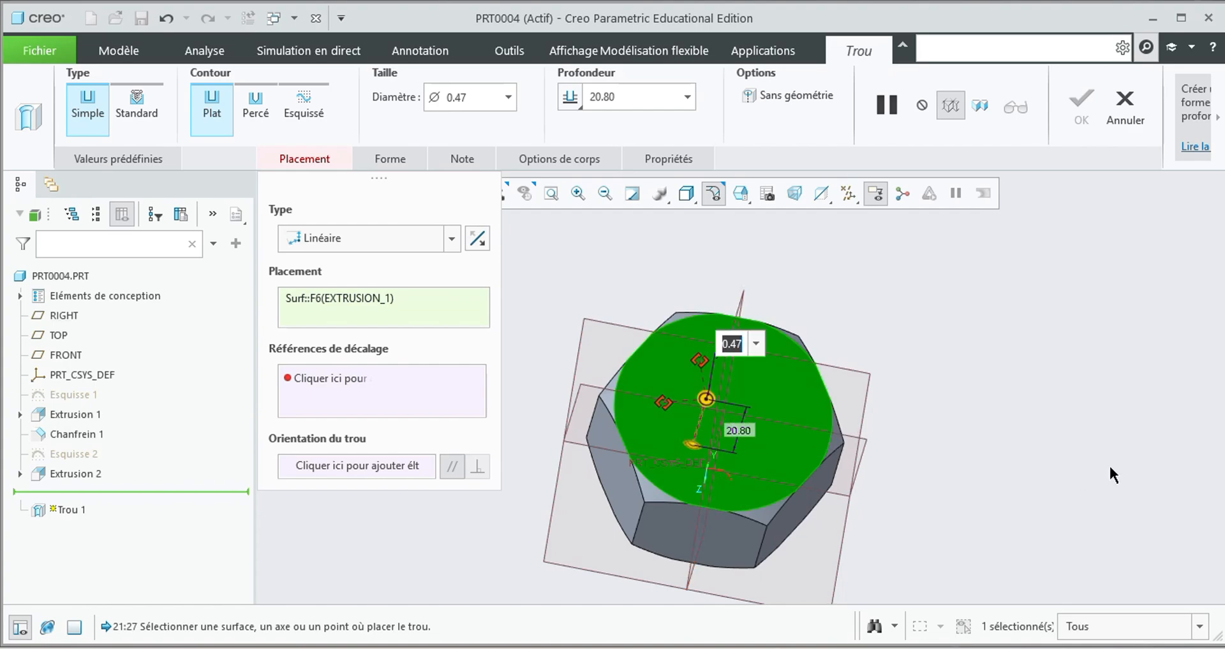
{"action": "type", "text": "30"}
{"action": "key", "text": "Return"}
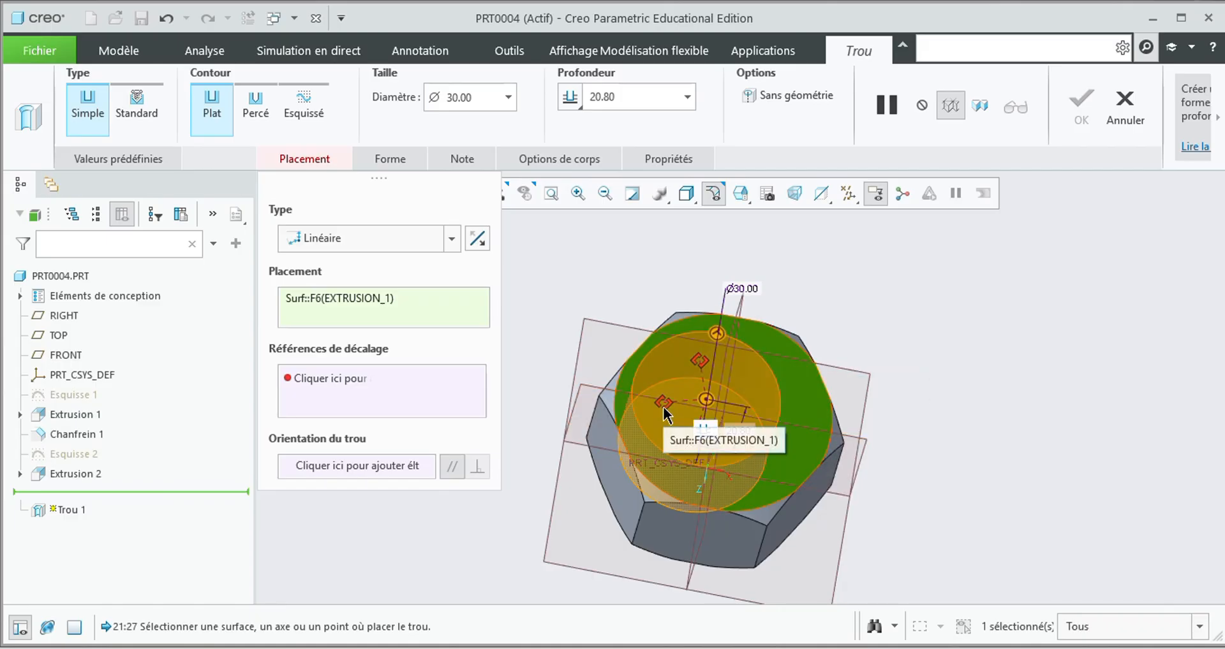
Centre the hole by using the RIGHT and FRONT planes as offset references, with both offsets set to 0
{"action": "left_click_drag", "start_coordinate": [665, 404], "coordinate": [721, 438]}
{"action": "left_click_drag", "start_coordinate": [704, 365], "coordinate": [777, 429]}
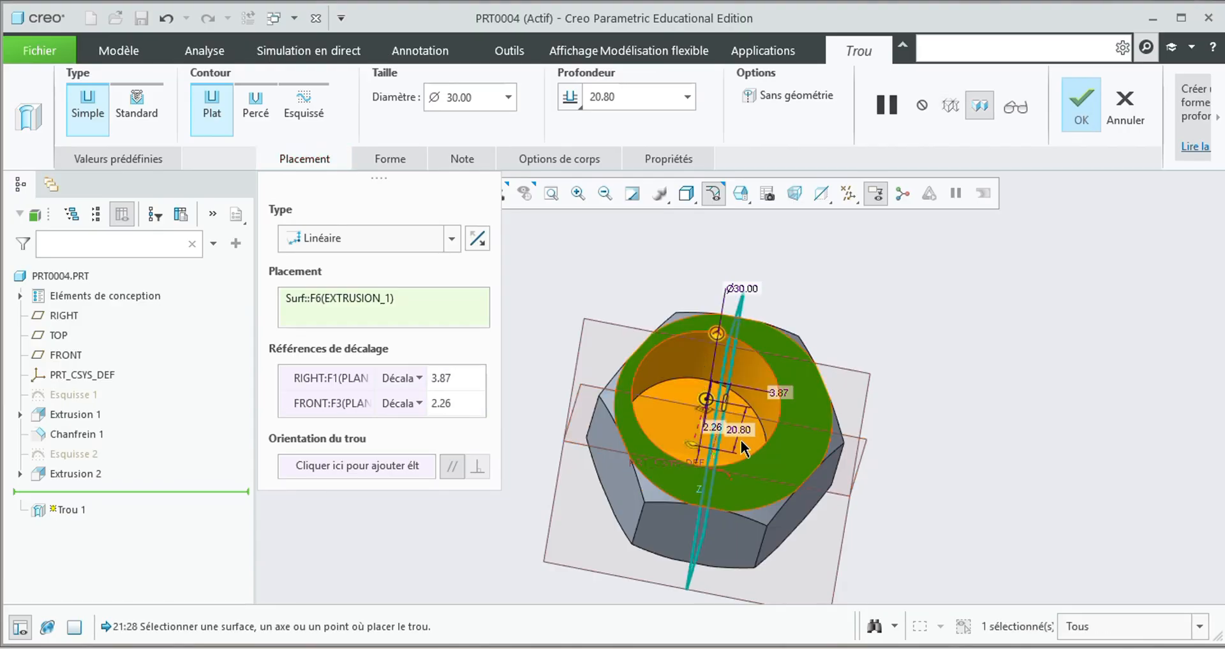
{"action": "double_click", "coordinate": [780, 393]}
{"action": "type", "text": "0"}
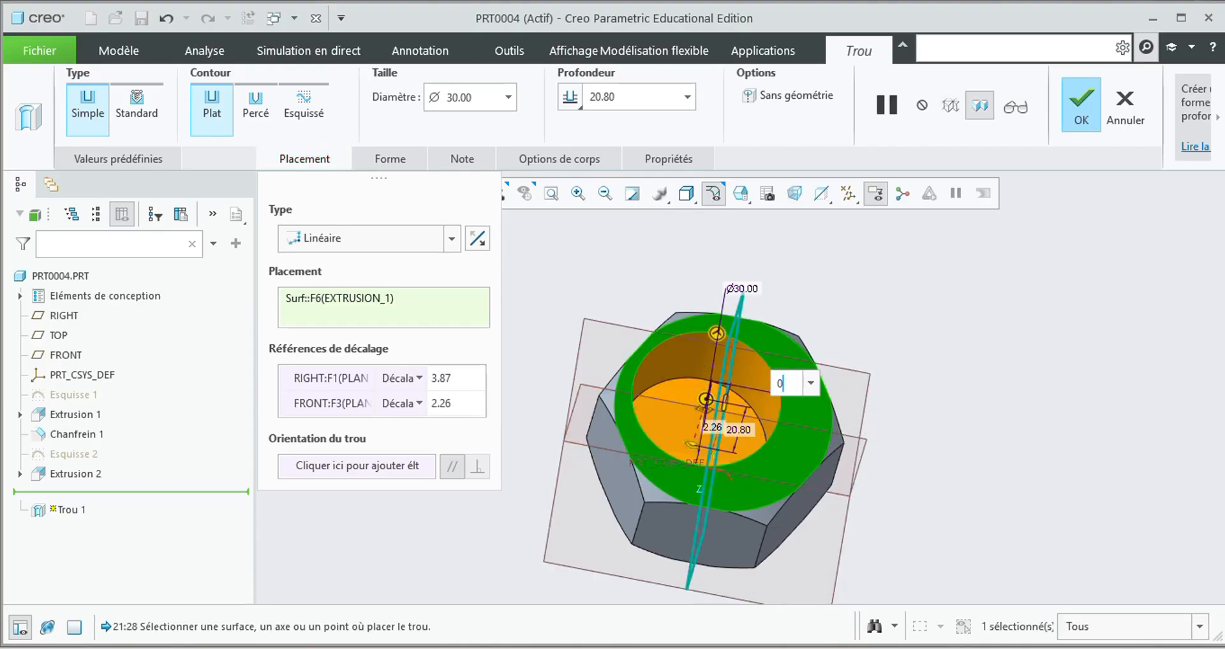
{"action": "key", "text": "Return"}
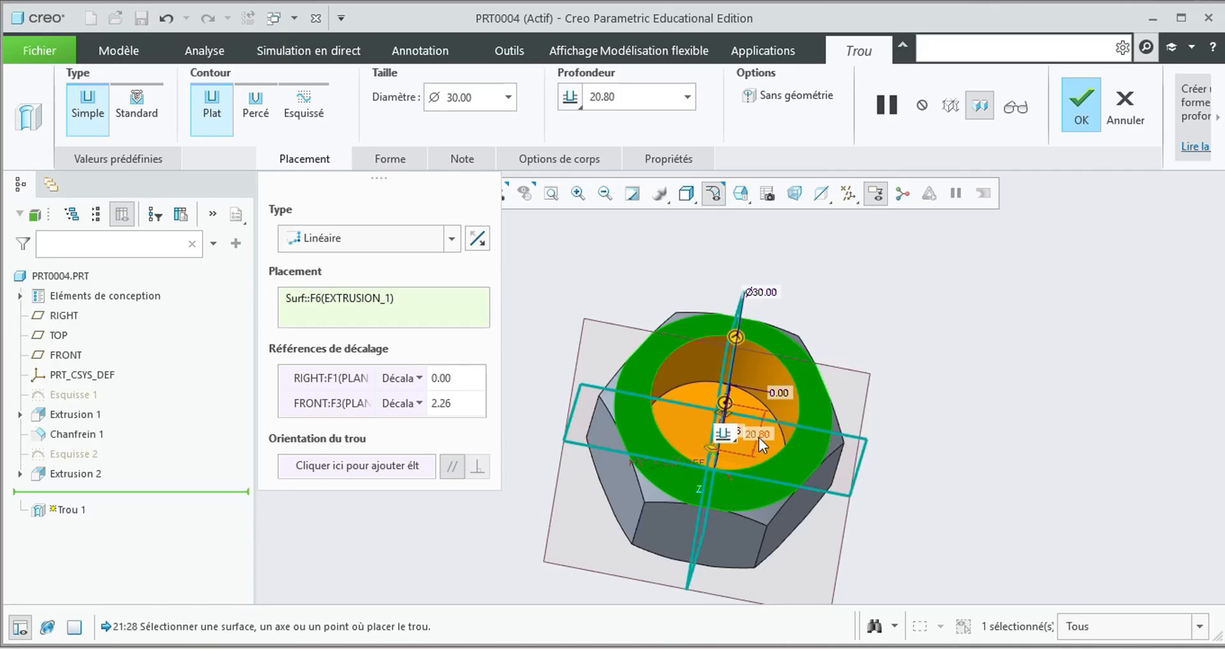
{"action": "scroll", "coordinate": [740, 442], "scroll_direction": "up", "scroll_amount": 3}
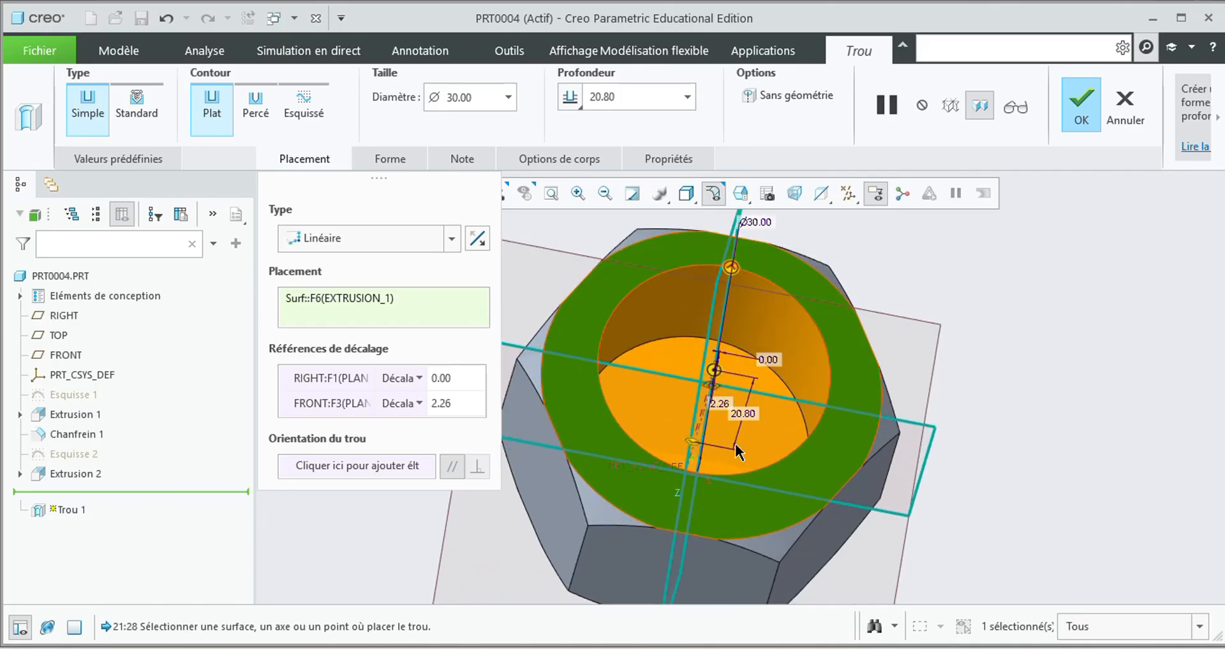
{"action": "double_click", "coordinate": [717, 401]}
{"action": "type", "text": "0"}
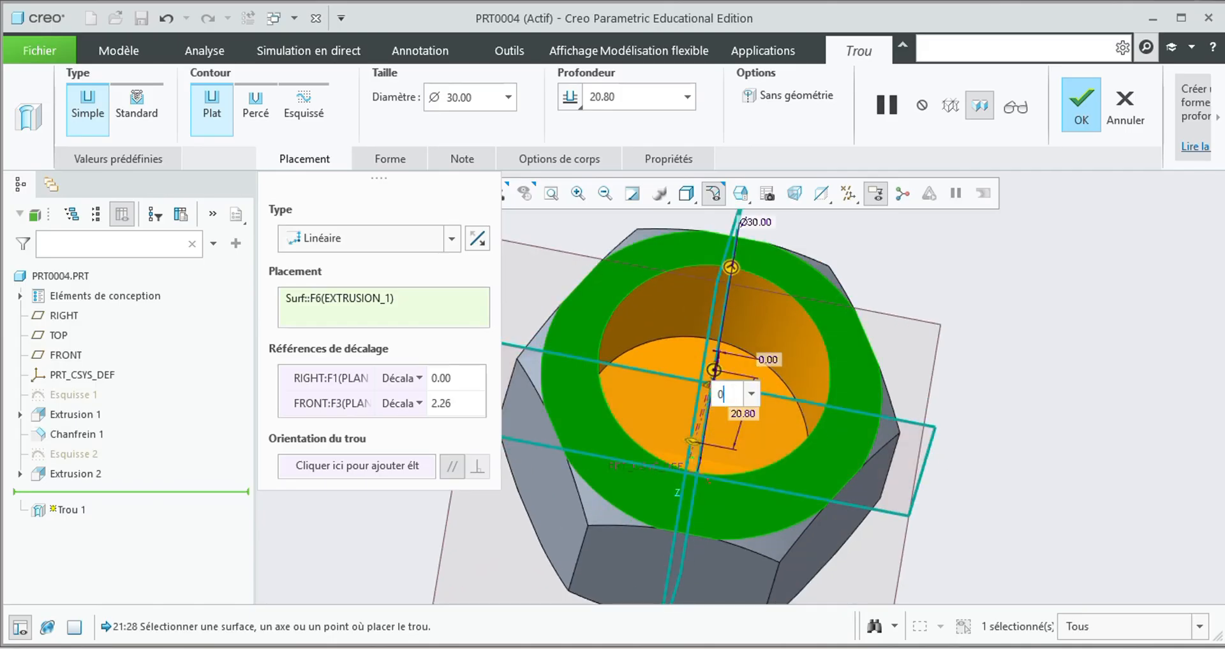
{"action": "key", "text": "Return"}
{"action": "scroll", "coordinate": [690, 401], "scroll_direction": "down", "scroll_amount": 3}
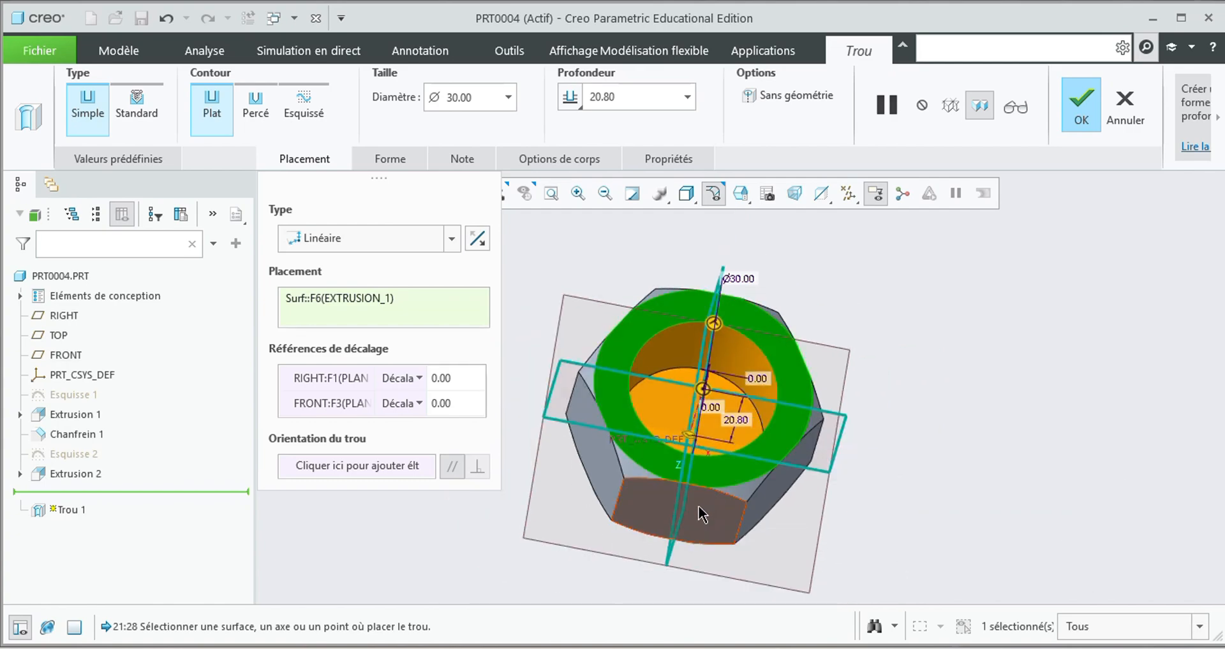
{"action": "scroll", "coordinate": [699, 507], "scroll_direction": "down", "scroll_amount": 3}
{"action": "scroll", "coordinate": [699, 506], "scroll_direction": "up", "scroll_amount": 3}
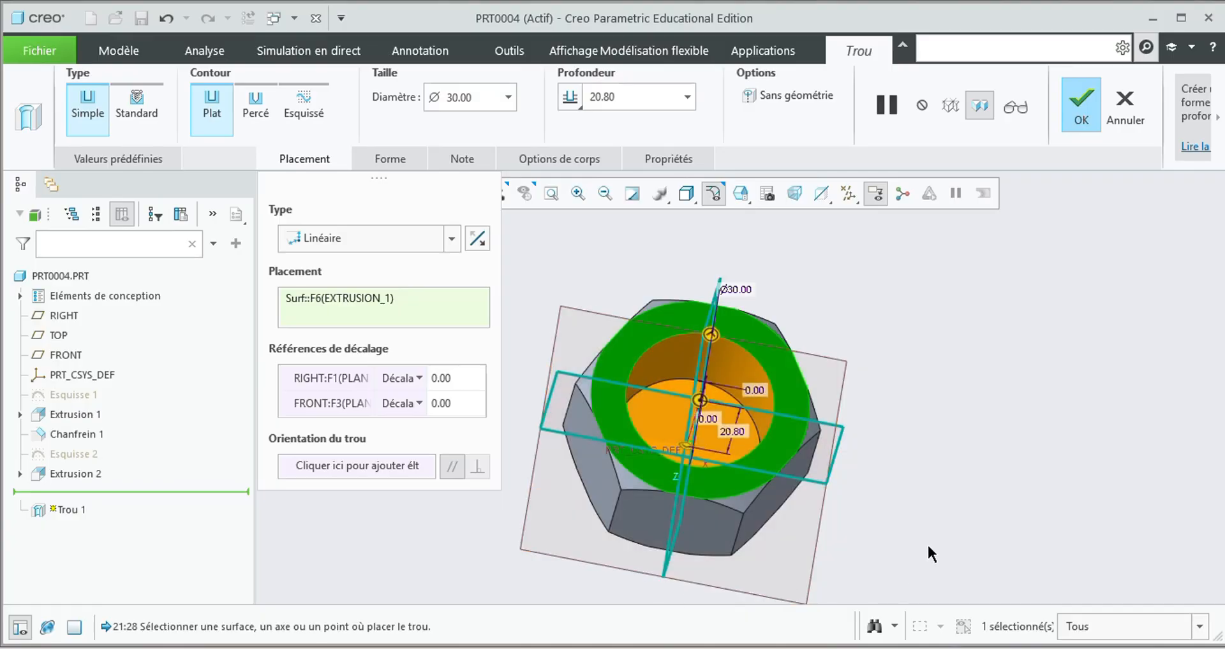
{"action": "middle_click_drag", "start_coordinate": [917, 535], "coordinate": [896, 528]}
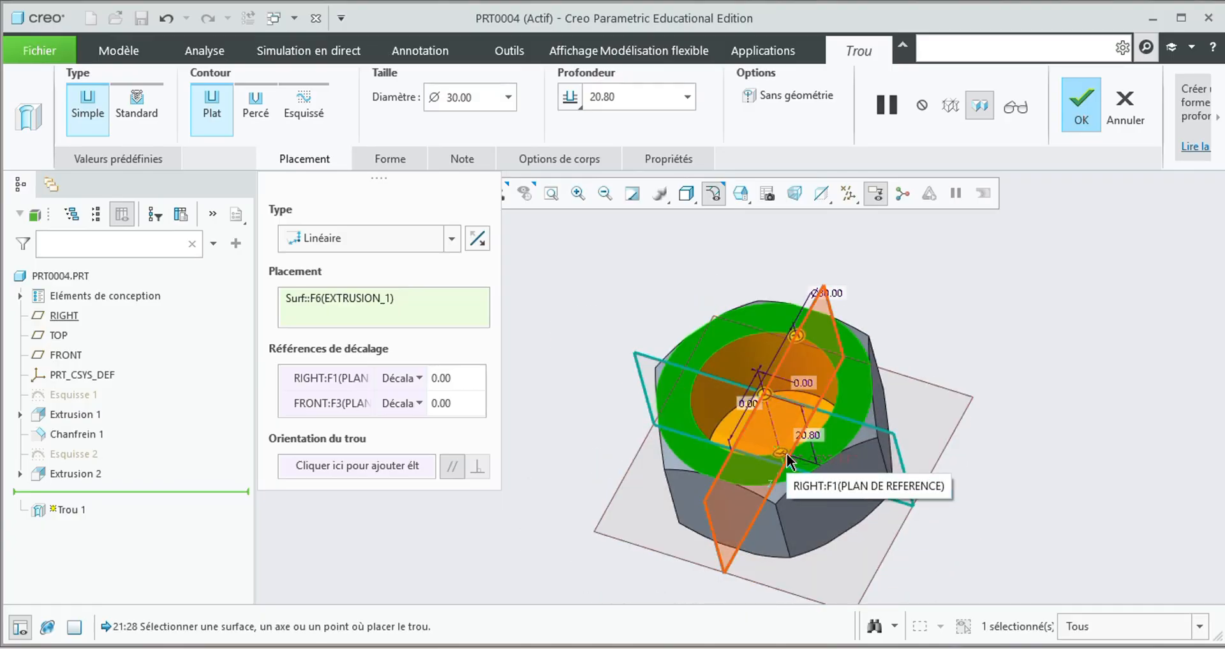
Extend the hole's depth to about 65 mm, fully through the nut, and create the hole
{"action": "left_click_drag", "start_coordinate": [758, 406], "coordinate": [854, 581]}
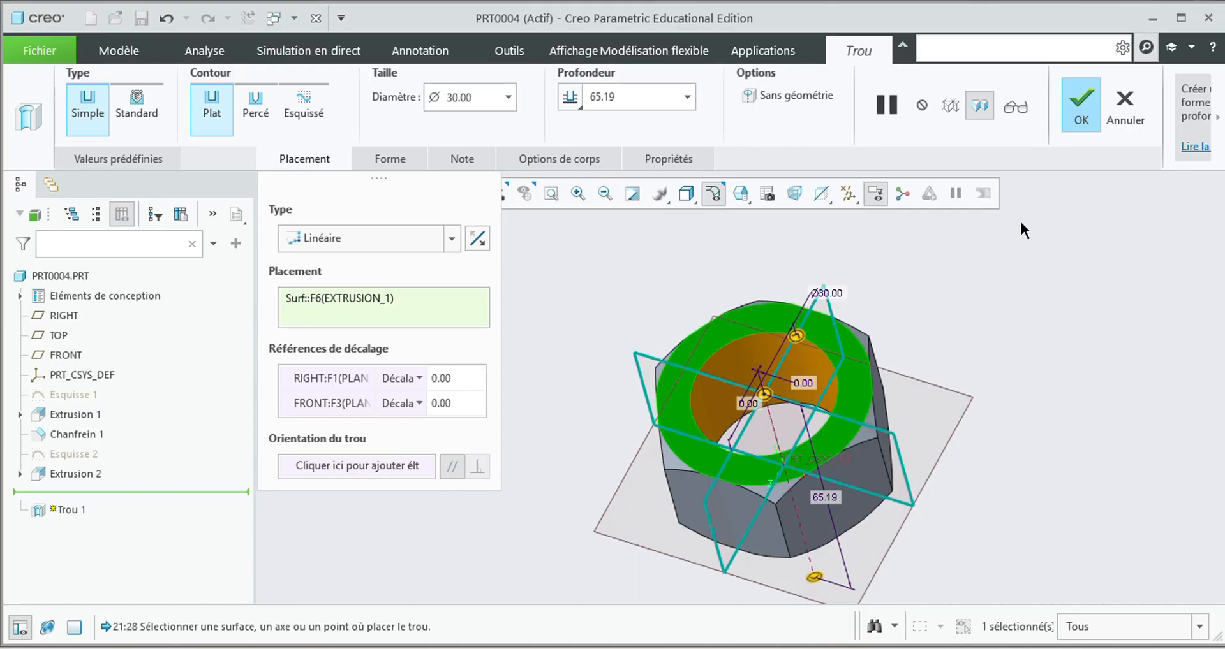
{"action": "left_click", "coordinate": [1081, 106]}
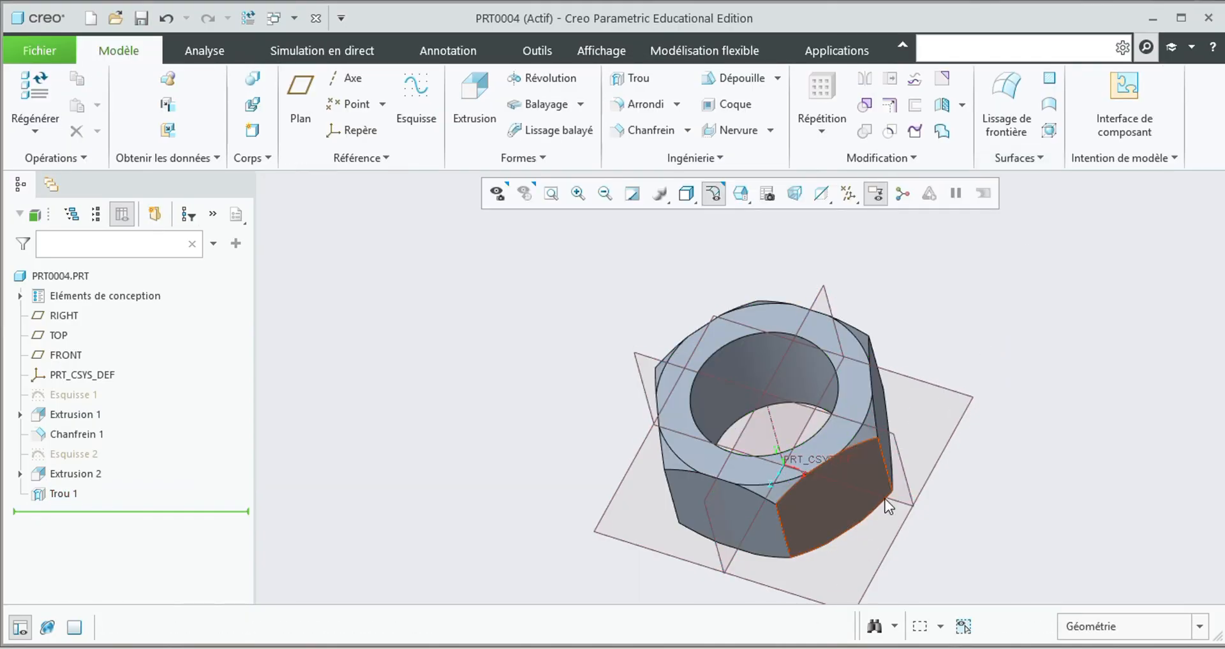
Examine the drilled nut from several angles, including a view square to the RIGHT plane
{"action": "mouse_move", "coordinate": [1056, 347]}
{"action": "middle_mouse_down"}
{"action": "mouse_move", "coordinate": [990, 334]}
{"action": "mouse_move", "coordinate": [989, 355]}
{"action": "mouse_move", "coordinate": [1034, 347]}
{"action": "middle_mouse_up"}
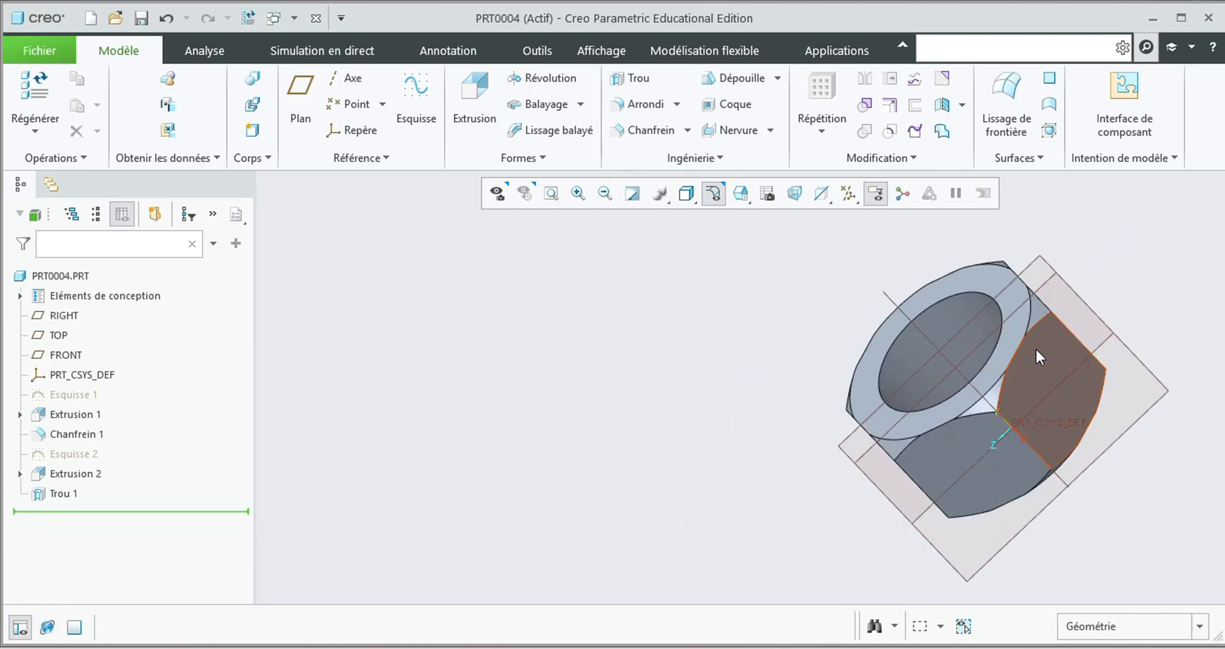
{"action": "left_click", "coordinate": [1031, 265]}
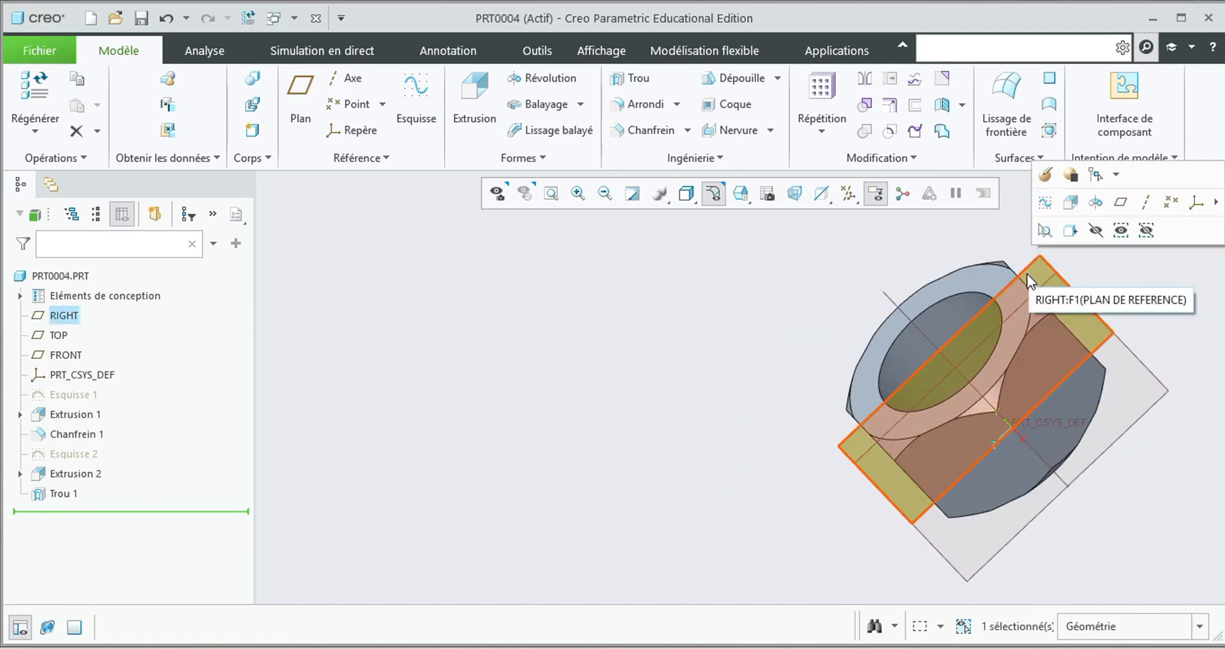
{"action": "left_click", "coordinate": [1072, 243]}
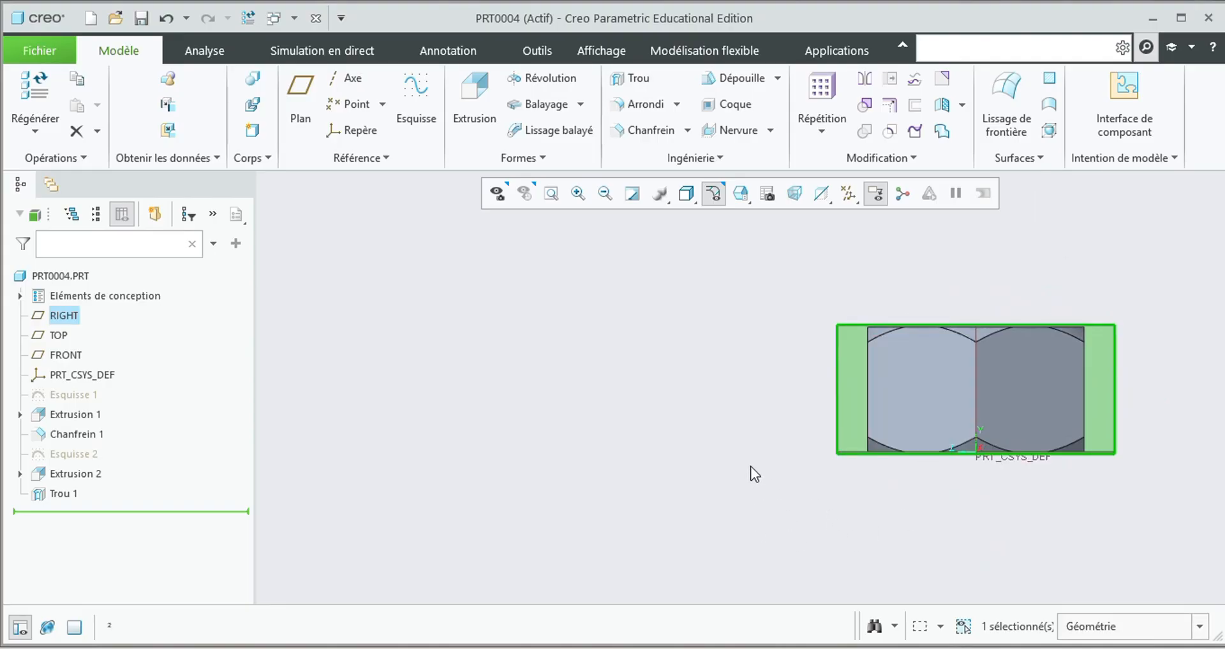
{"action": "left_click", "coordinate": [794, 337]}
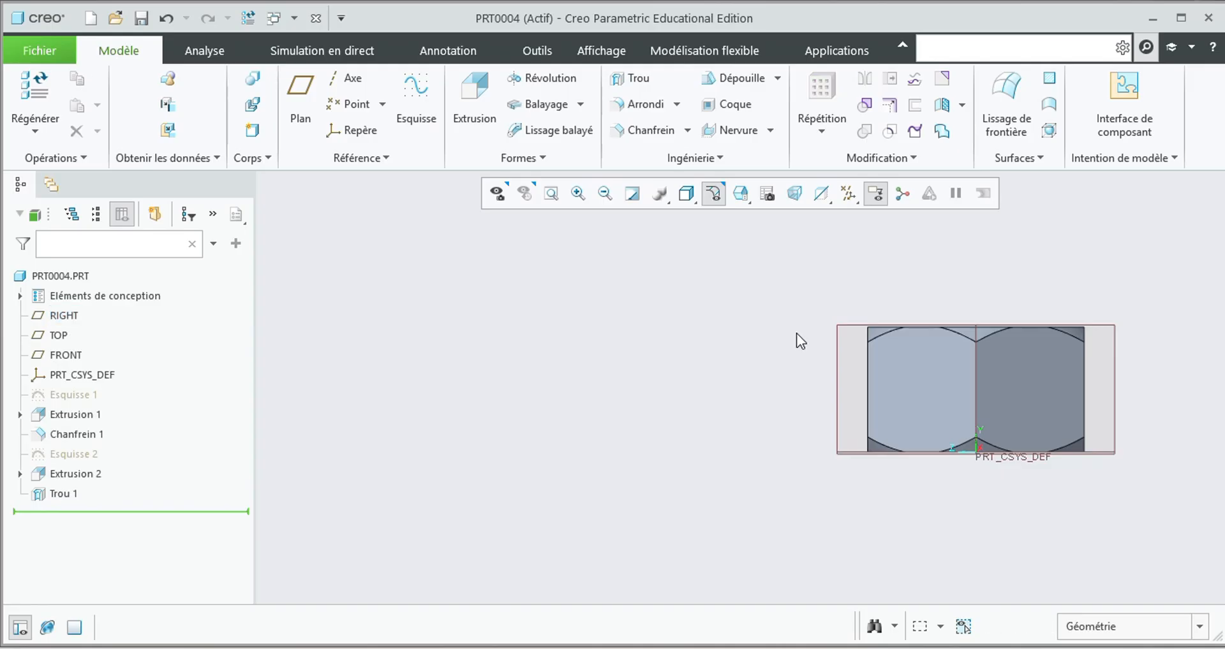
{"action": "key", "text": "ctrl+d"}
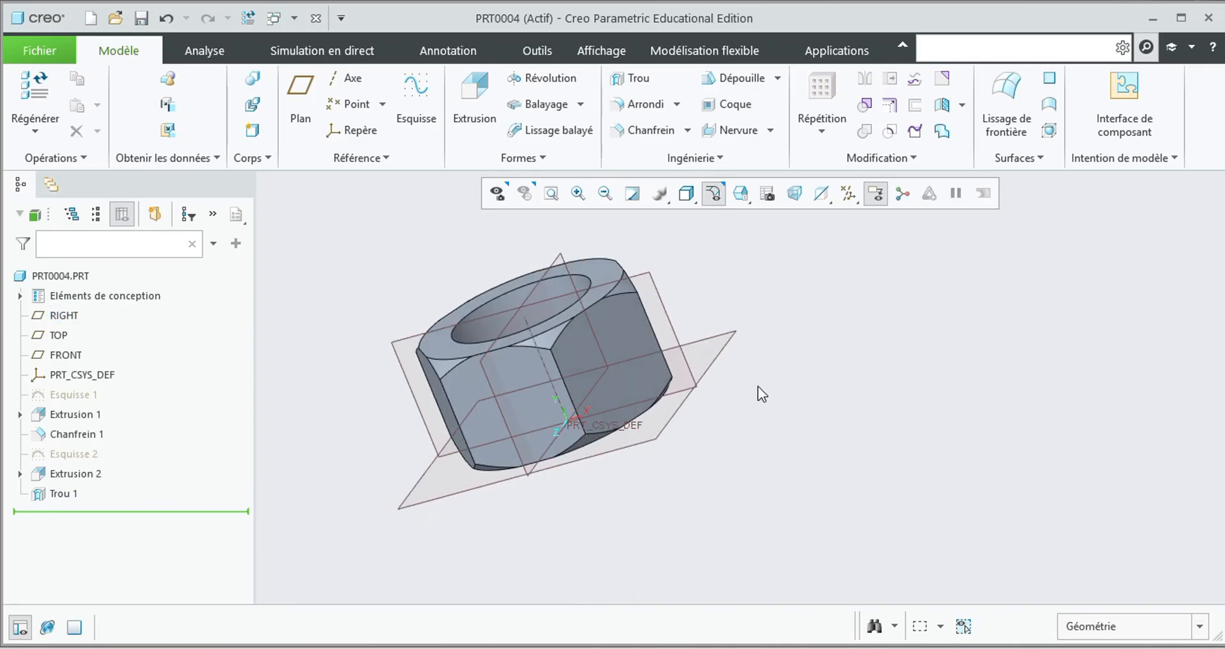
{"action": "mouse_move", "coordinate": [757, 387]}
{"action": "middle_mouse_down"}
{"action": "mouse_move", "coordinate": [738, 480]}
{"action": "mouse_move", "coordinate": [781, 489]}
{"action": "mouse_move", "coordinate": [721, 485]}
{"action": "mouse_move", "coordinate": [760, 379]}
{"action": "mouse_move", "coordinate": [659, 316]}
{"action": "mouse_move", "coordinate": [636, 332]}
{"action": "middle_mouse_up"}
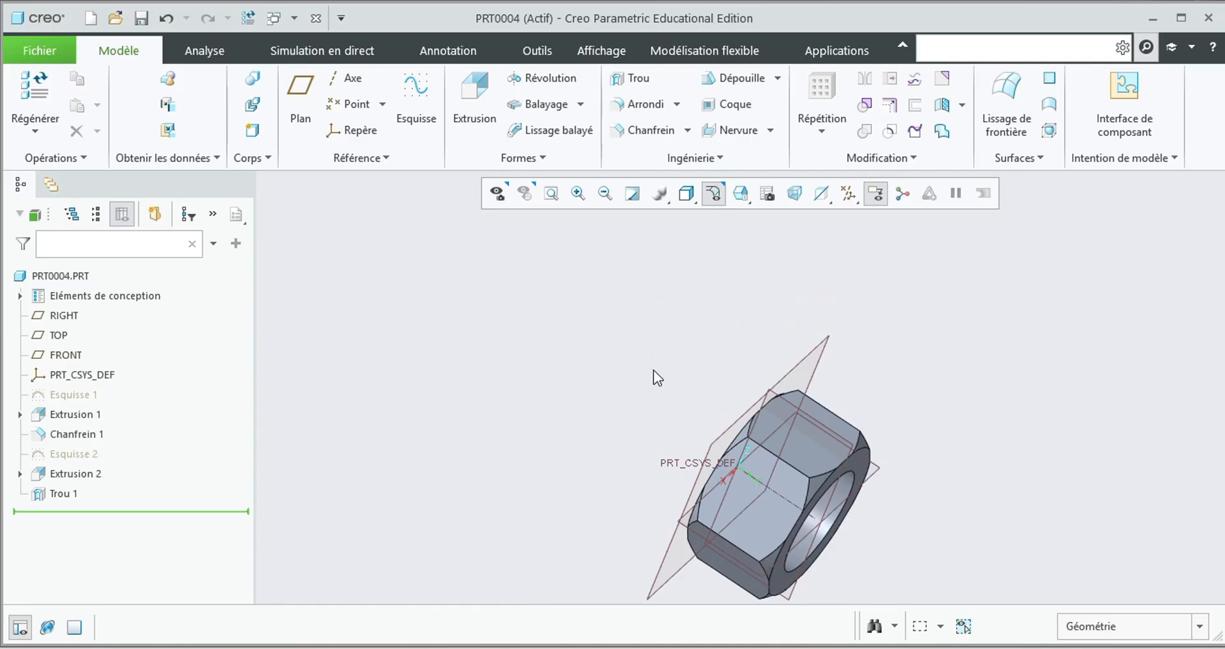
{"action": "scroll", "coordinate": [714, 407], "scroll_direction": "up", "scroll_amount": 2}
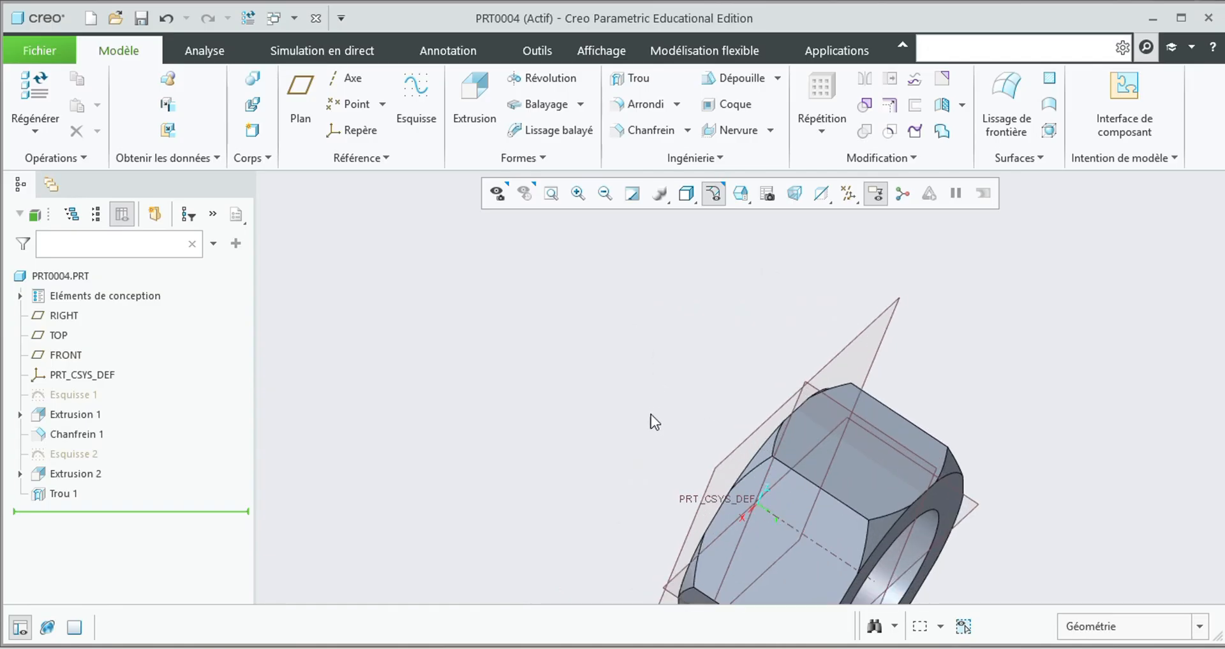
{"action": "scroll", "coordinate": [667, 426], "scroll_direction": "down", "scroll_amount": 3}
{"action": "scroll", "coordinate": [659, 409], "scroll_direction": "up", "scroll_amount": 1}
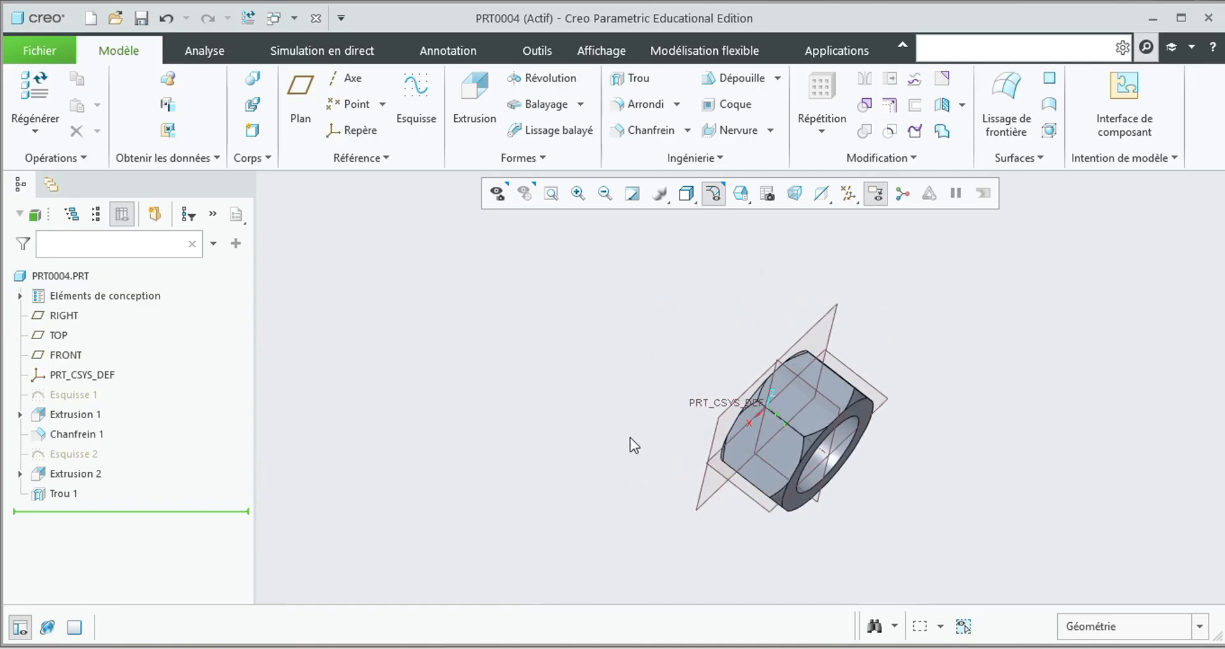
{"action": "middle_click_drag", "start_coordinate": [642, 461], "coordinate": [684, 385]}
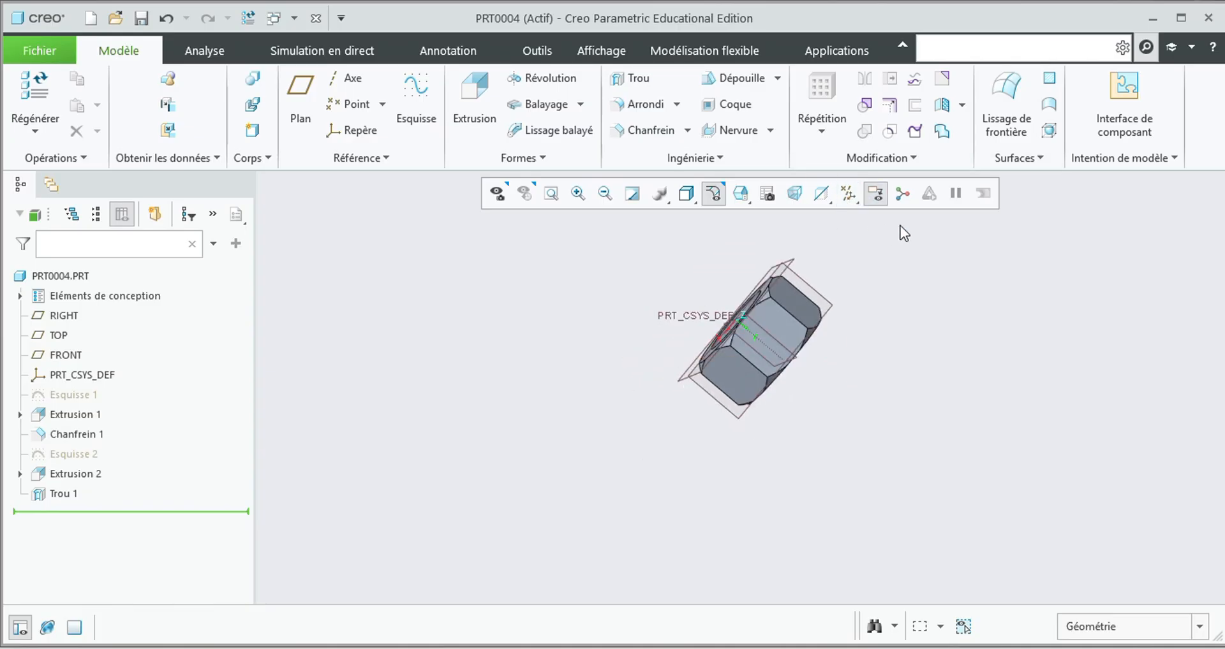
Turn on the spin centre and orient the view square to the FRONT plane
{"action": "left_click", "coordinate": [901, 196]}
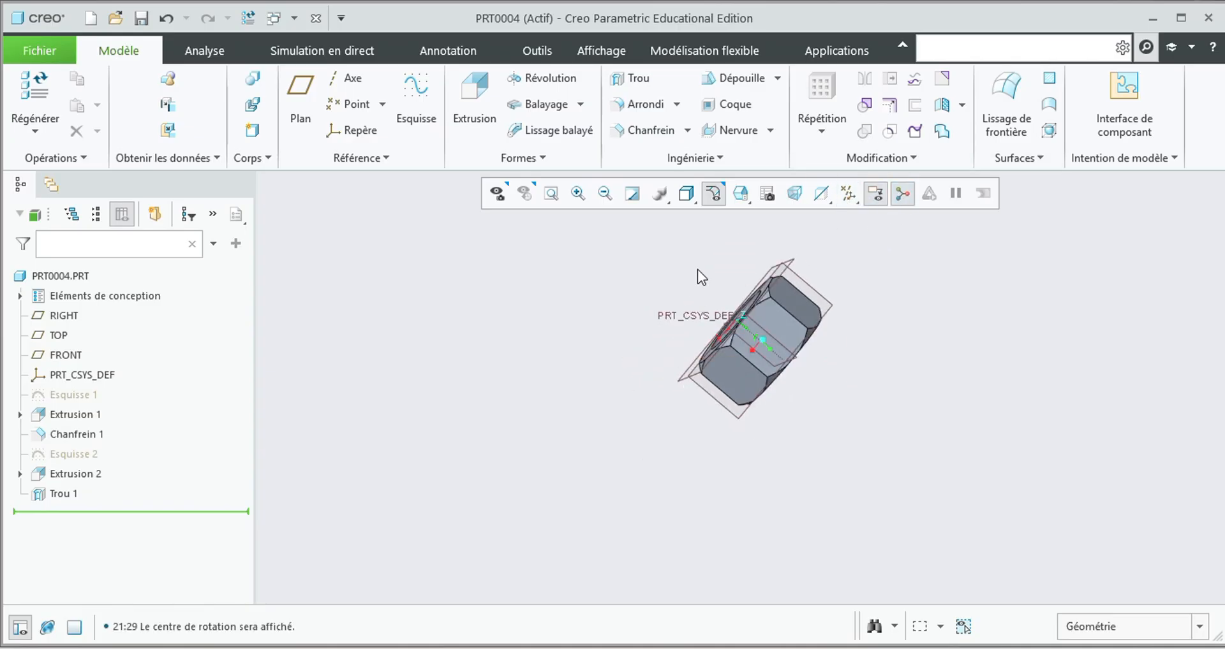
{"action": "mouse_move", "coordinate": [697, 269]}
{"action": "middle_mouse_down"}
{"action": "mouse_move", "coordinate": [721, 227]}
{"action": "mouse_move", "coordinate": [749, 248]}
{"action": "mouse_move", "coordinate": [714, 282]}
{"action": "mouse_move", "coordinate": [719, 238]}
{"action": "mouse_move", "coordinate": [714, 273]}
{"action": "middle_mouse_up"}
{"action": "scroll", "coordinate": [795, 271], "scroll_direction": "down", "scroll_amount": 5}
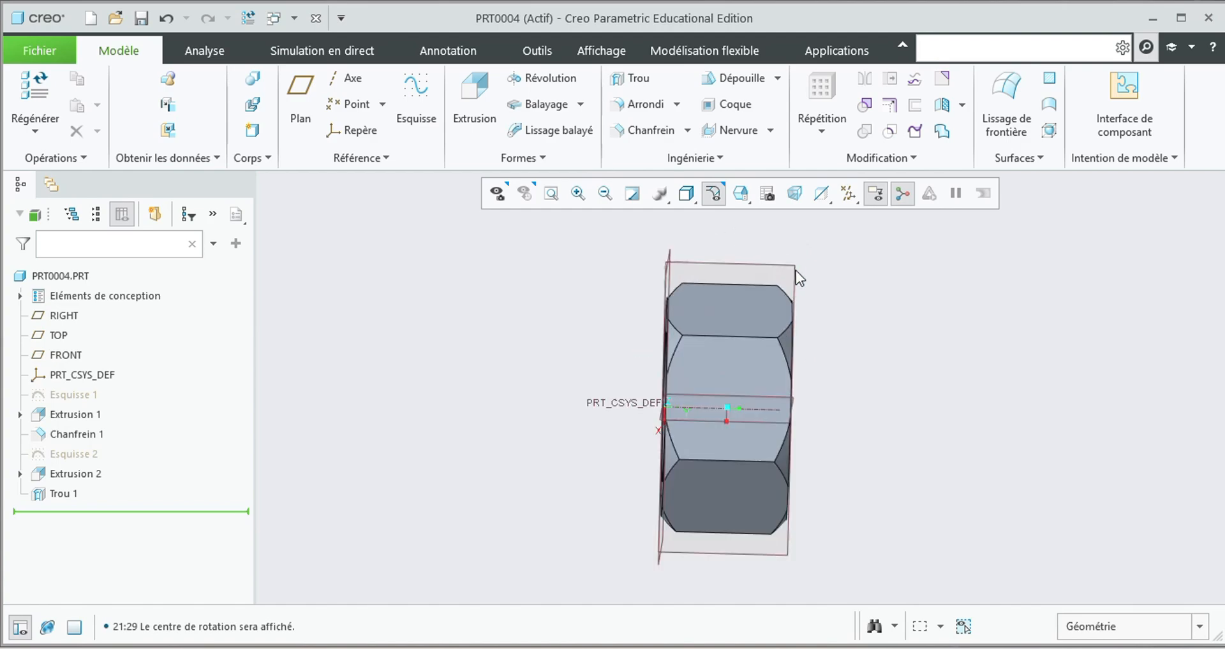
{"action": "left_click", "coordinate": [755, 262]}
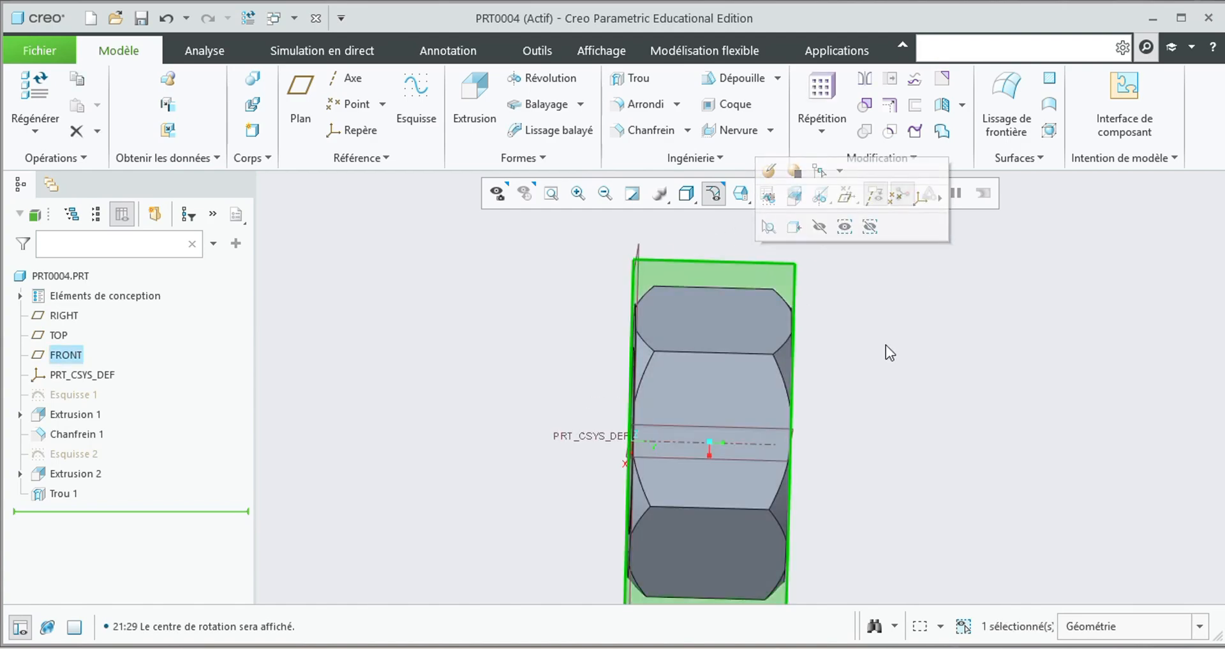
{"action": "left_click", "coordinate": [794, 228]}
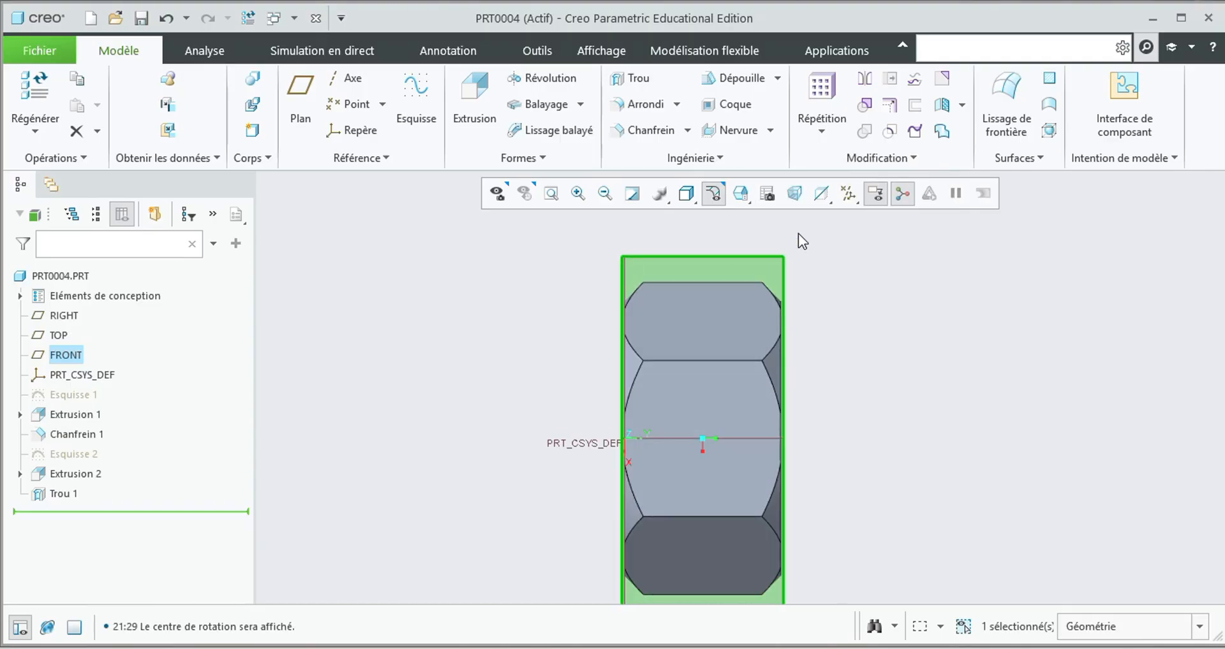
Start a sketch on the FRONT plane and place a datum centreline along the nut's axis
{"action": "left_click", "coordinate": [695, 256]}
{"action": "left_click", "coordinate": [707, 194]}
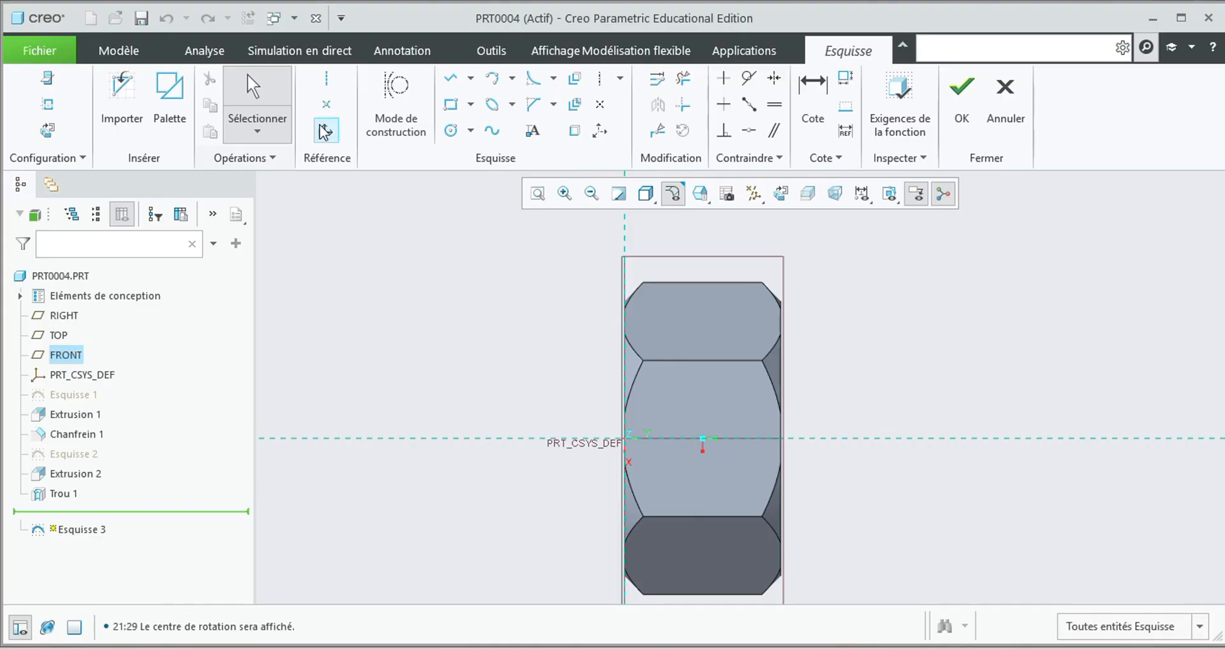
{"action": "left_click", "coordinate": [326, 78]}
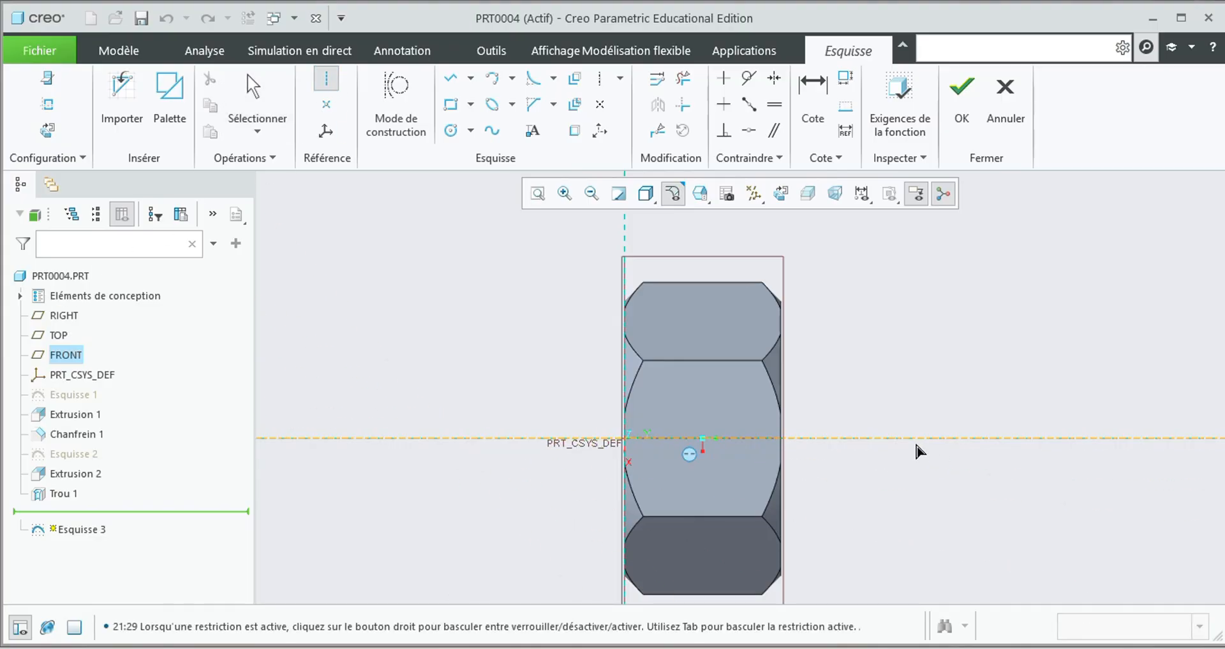
{"action": "left_click", "coordinate": [951, 444]}
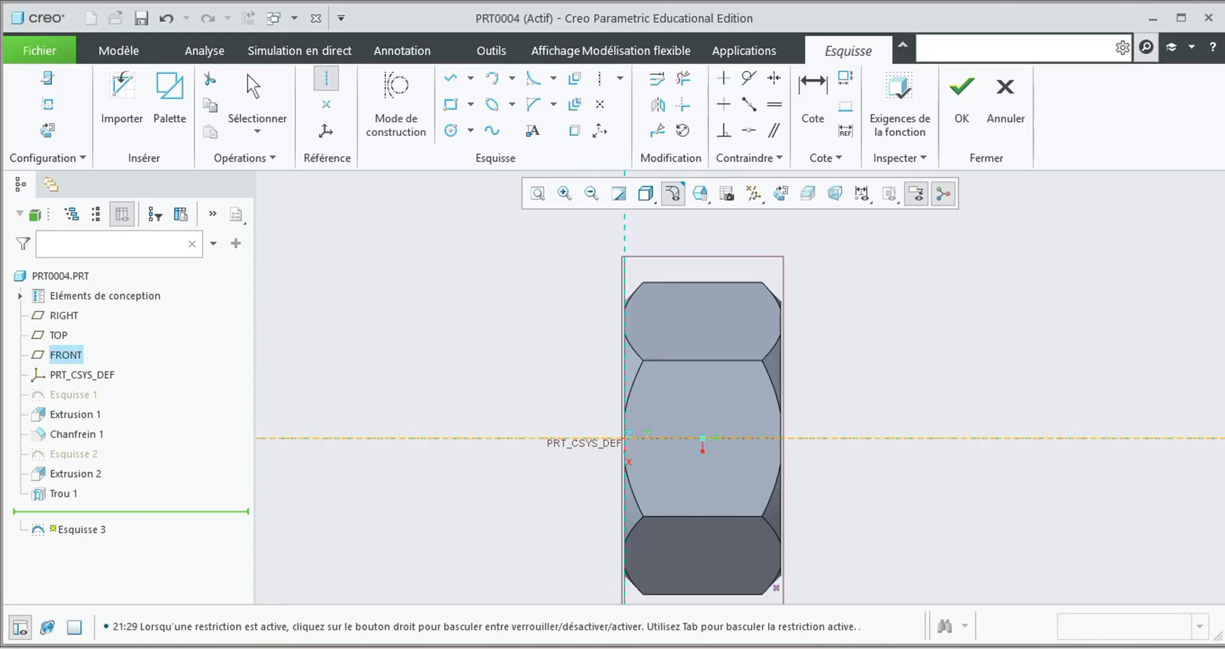
Display hidden lines and draw a line parallel to the axis, about 8 mm from it, spanning between the nut's two end faces
{"action": "left_click", "coordinate": [655, 204]}
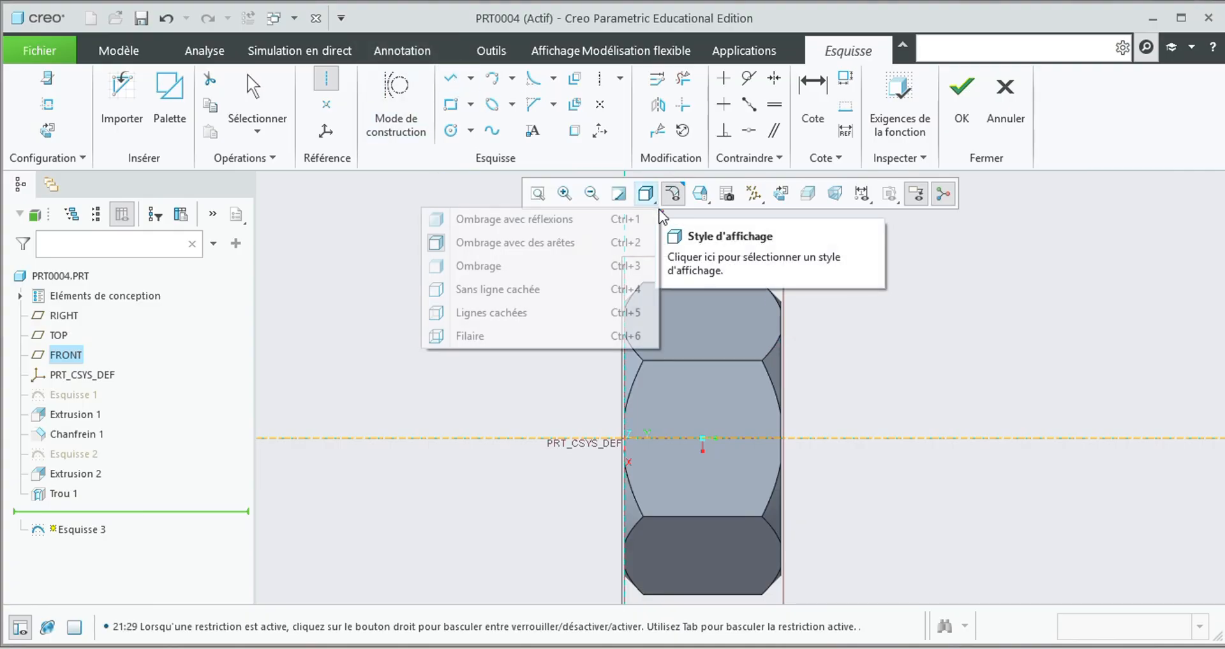
{"action": "left_click", "coordinate": [526, 312]}
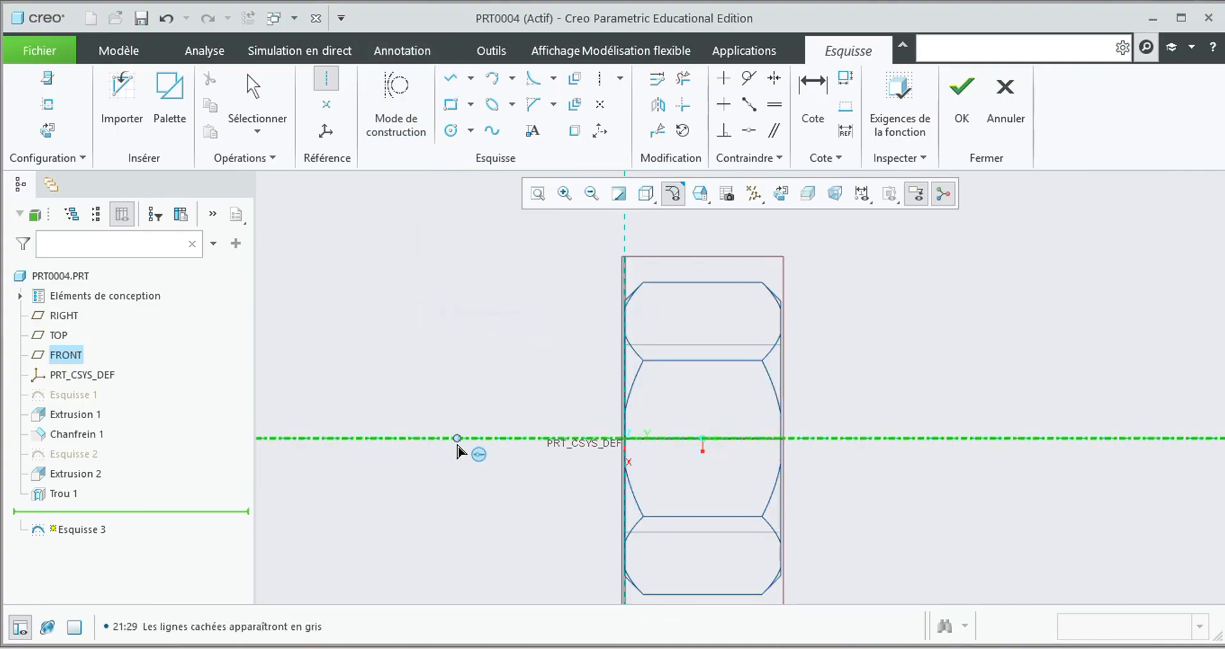
{"action": "left_click", "coordinate": [450, 78]}
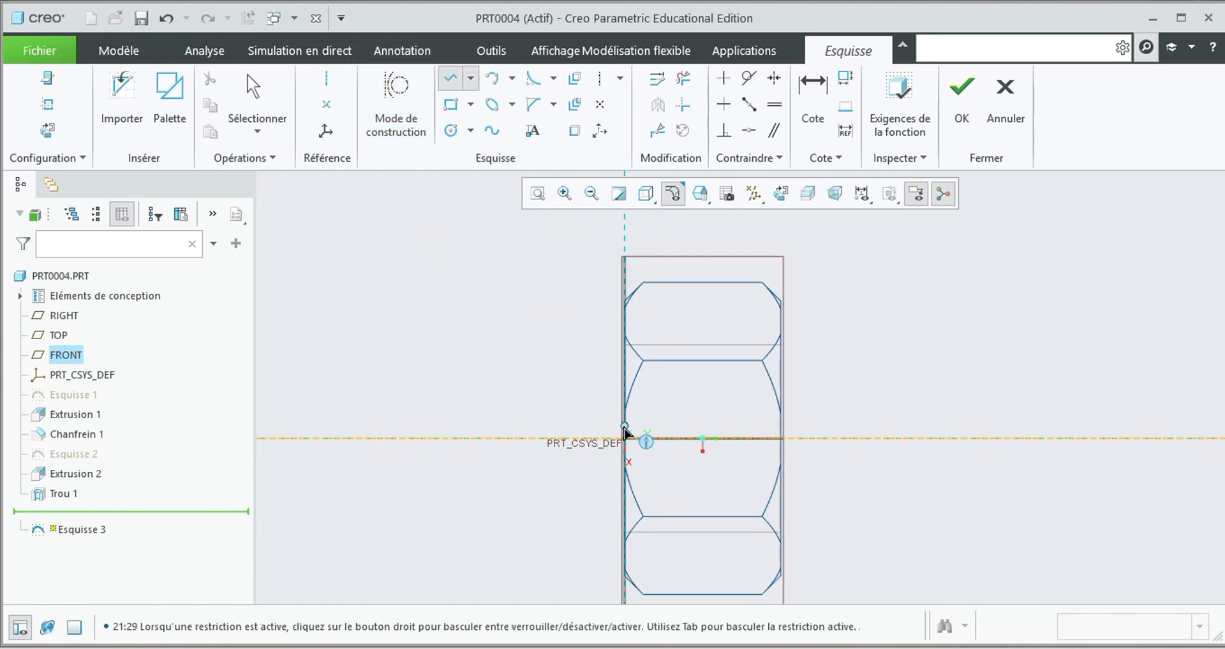
{"action": "left_click", "coordinate": [624, 388]}
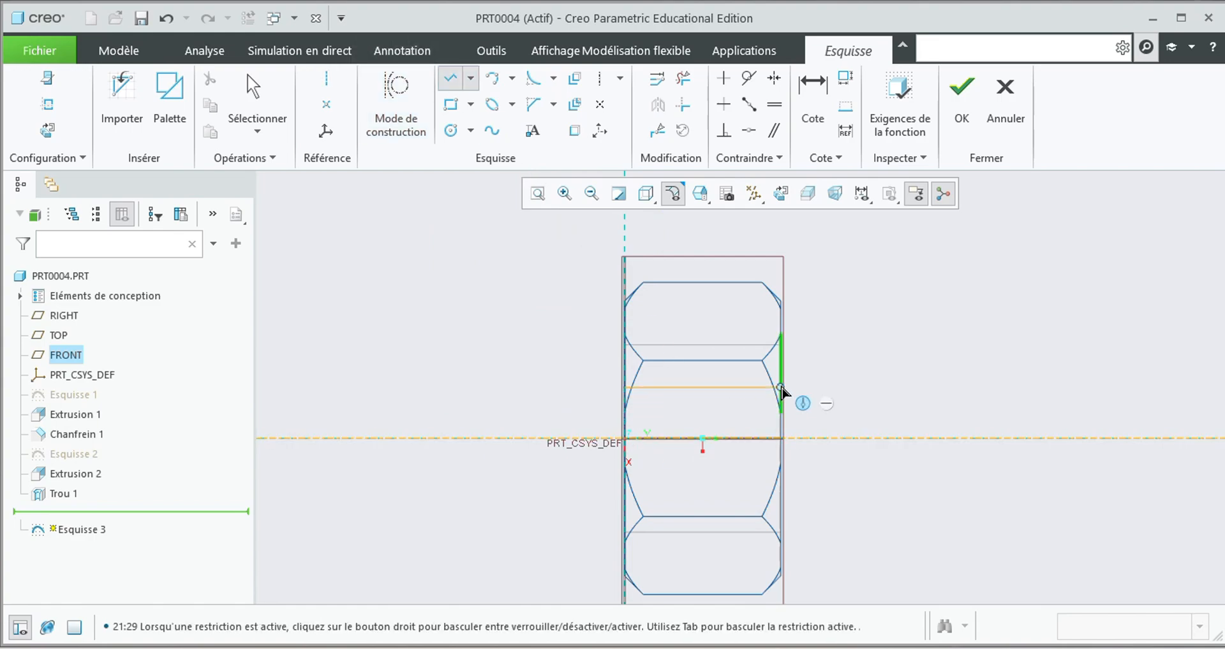
{"action": "left_click", "coordinate": [782, 387]}
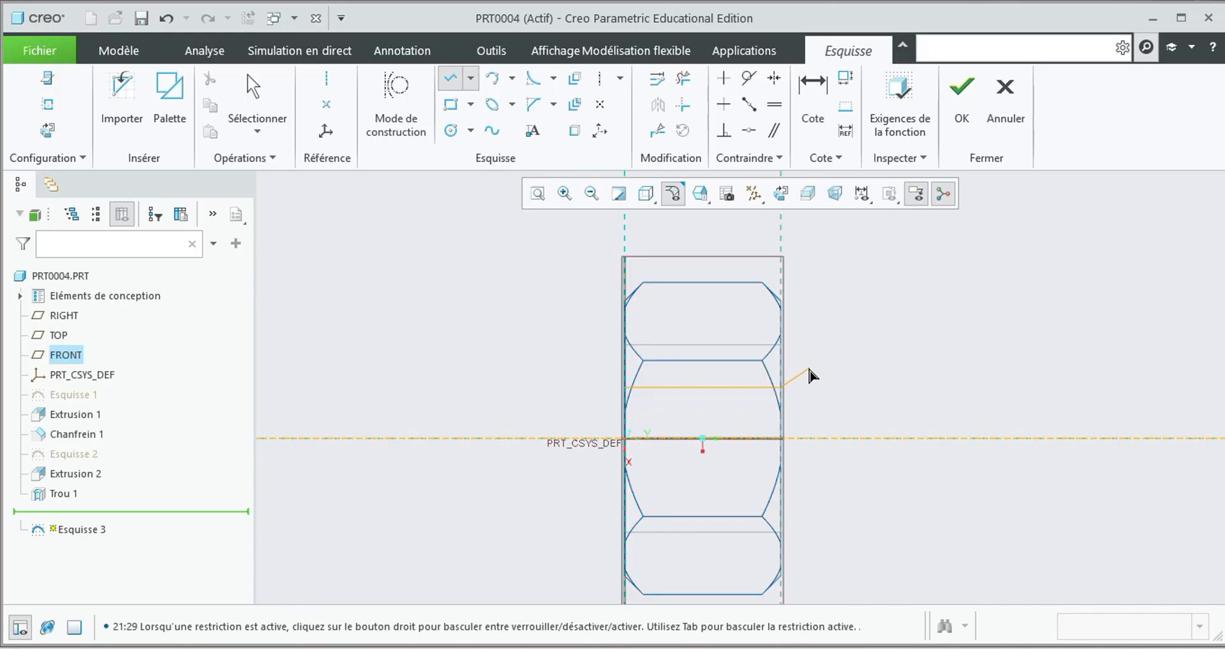
{"action": "middle_click", "coordinate": [781, 440]}
{"action": "middle_click", "coordinate": [781, 439]}
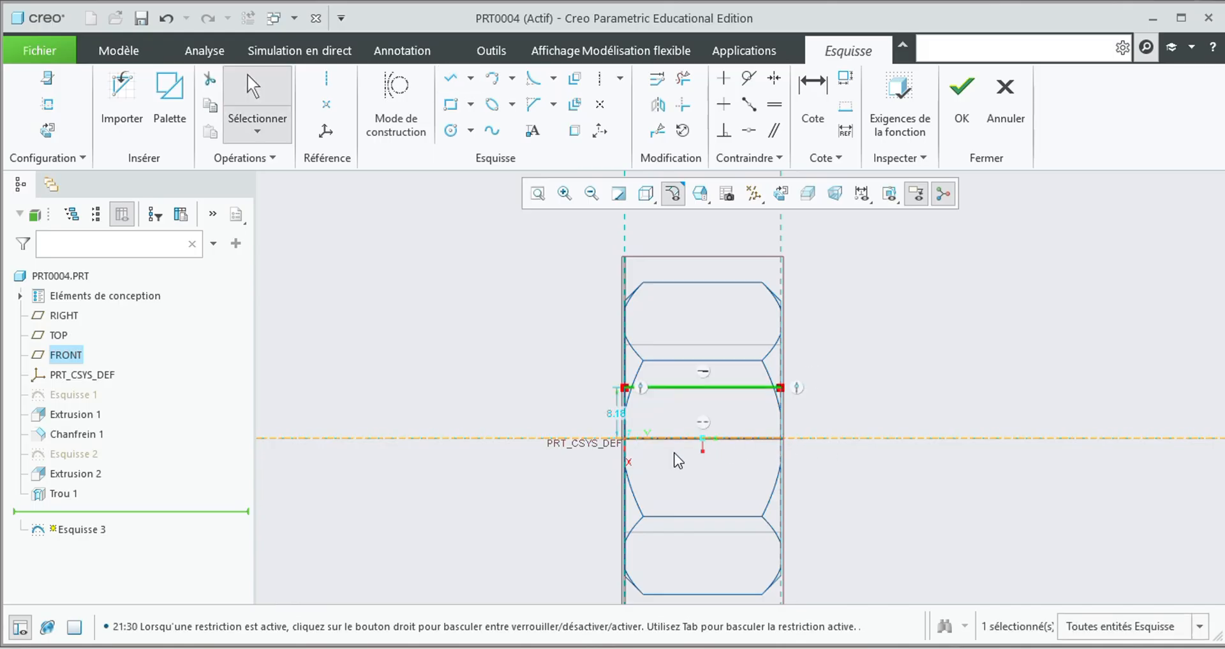
Set the line's distance from the axis to 30/2 and finish the sketch
{"action": "double_click", "coordinate": [616, 413]}
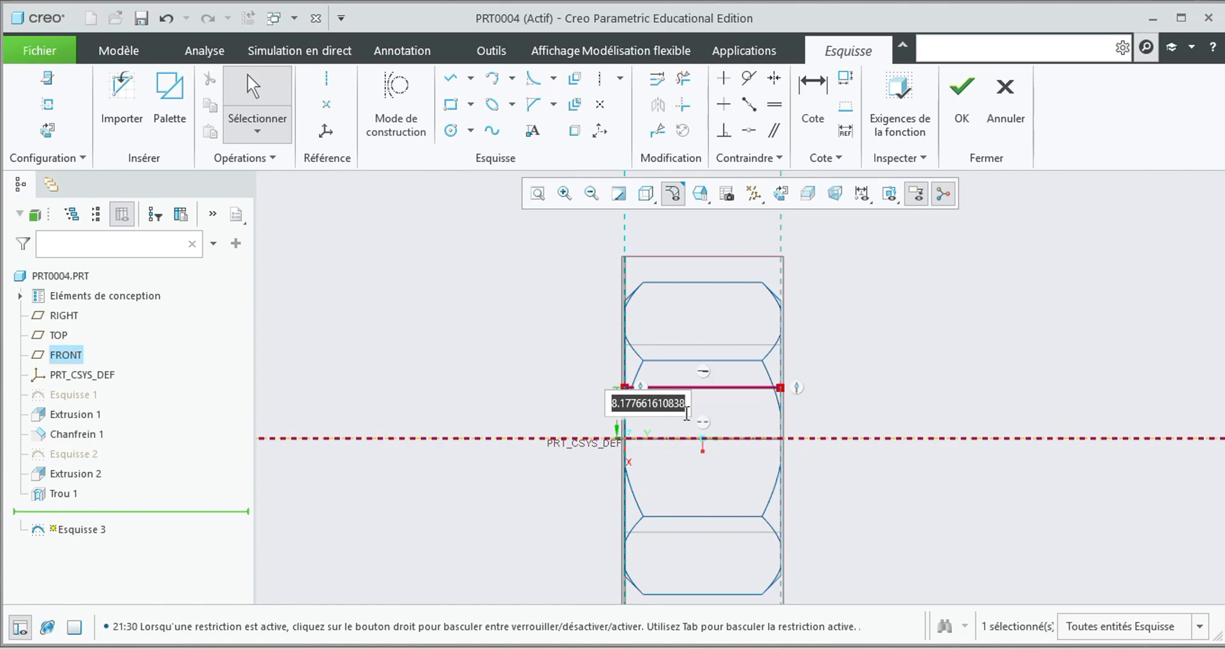
{"action": "type", "text": "30/"}
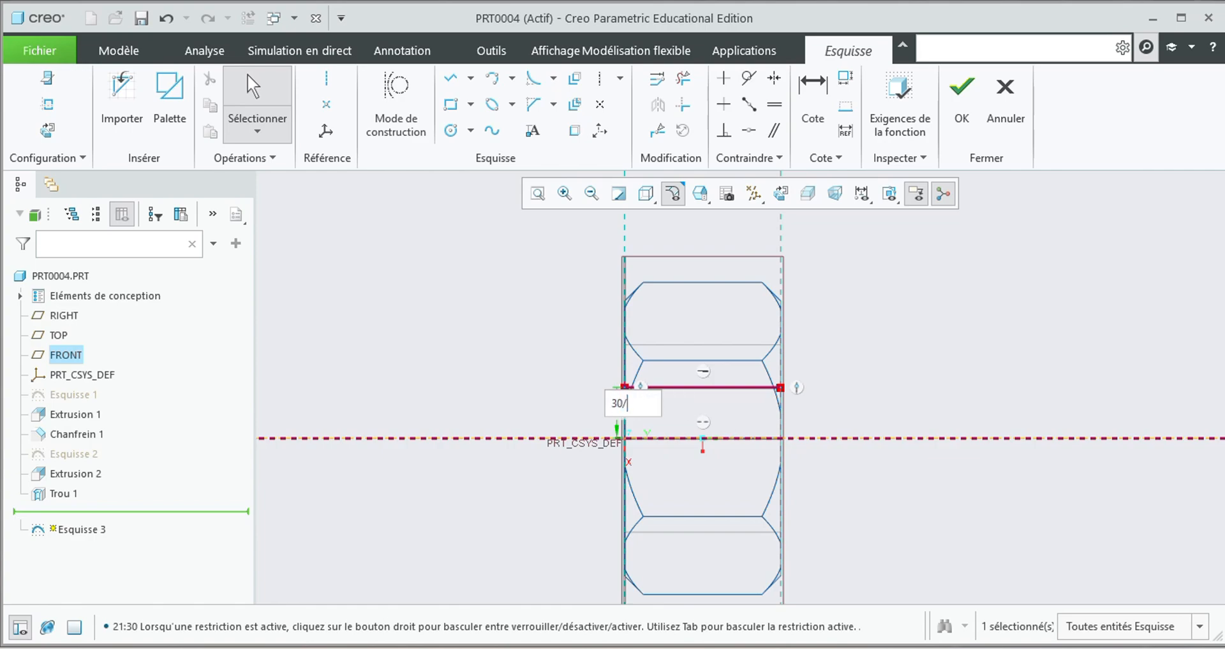
{"action": "type", "text": "2"}
{"action": "key", "text": "Return"}
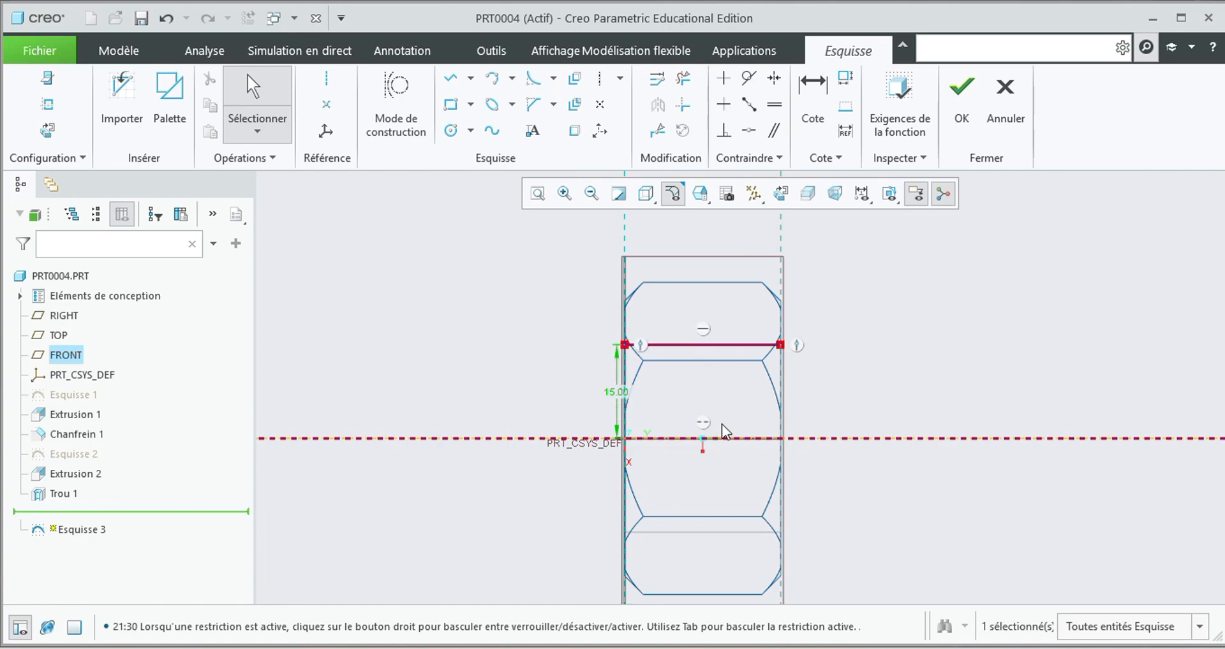
{"action": "left_click", "coordinate": [963, 108]}
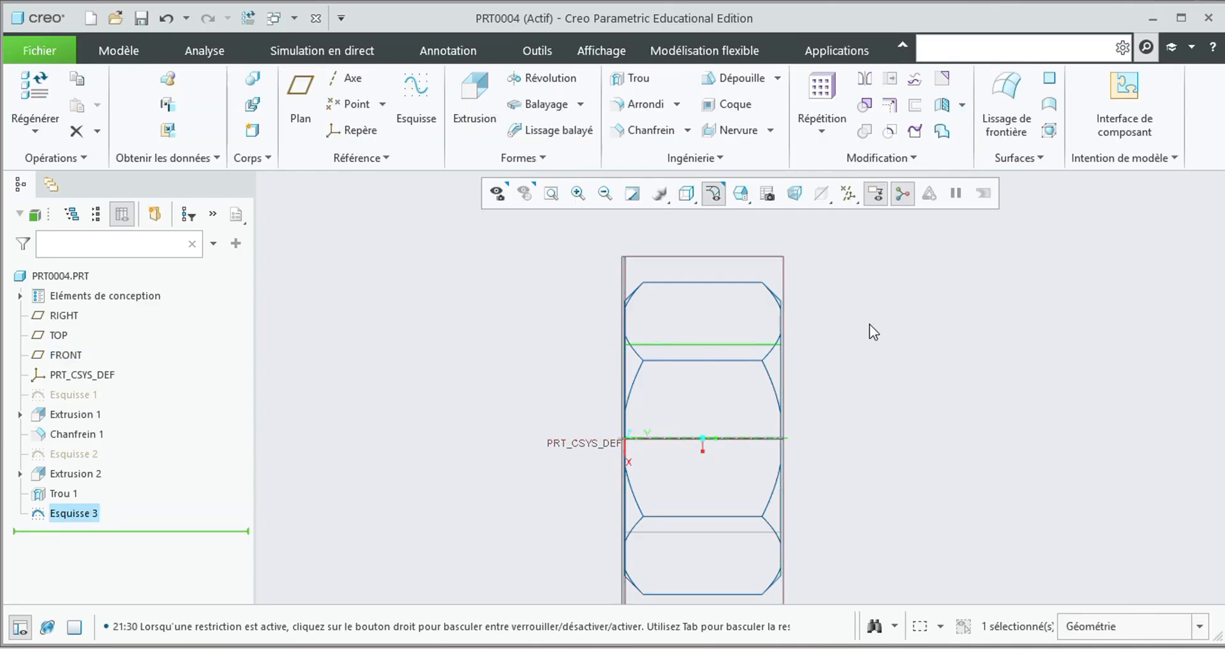
Restore shading with edges and orient the nut square to the FRONT plane with its axis vertical
{"action": "left_click", "coordinate": [691, 199]}
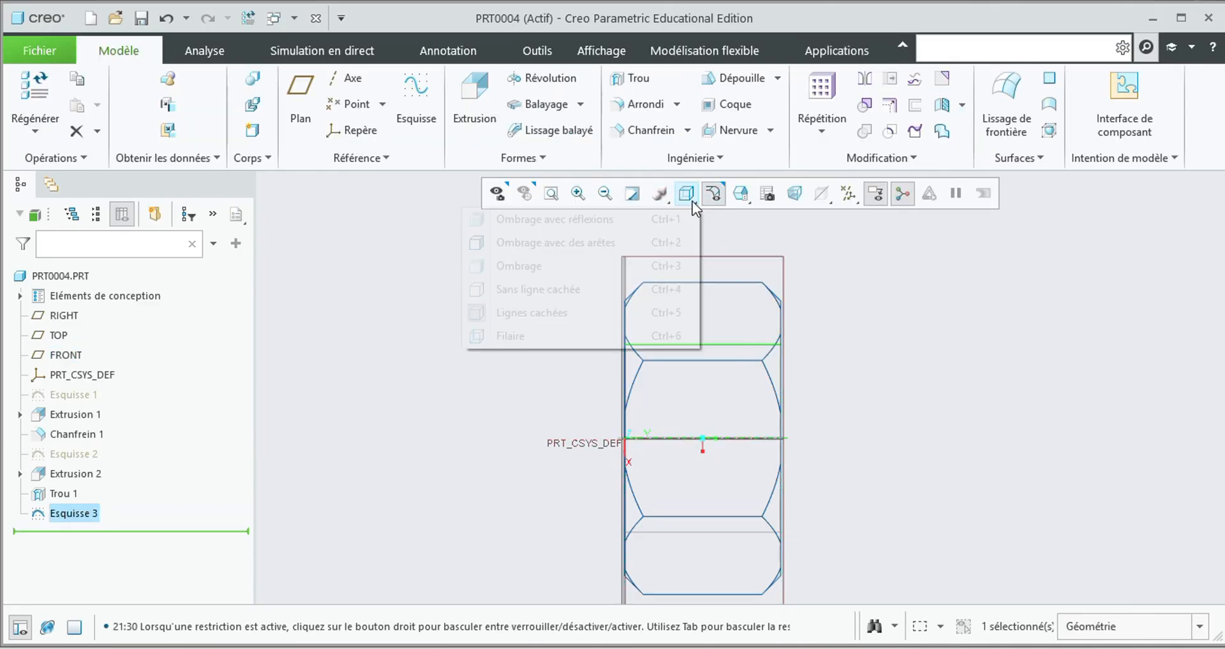
{"action": "left_click", "coordinate": [577, 249]}
{"action": "key", "text": "ctrl+d"}
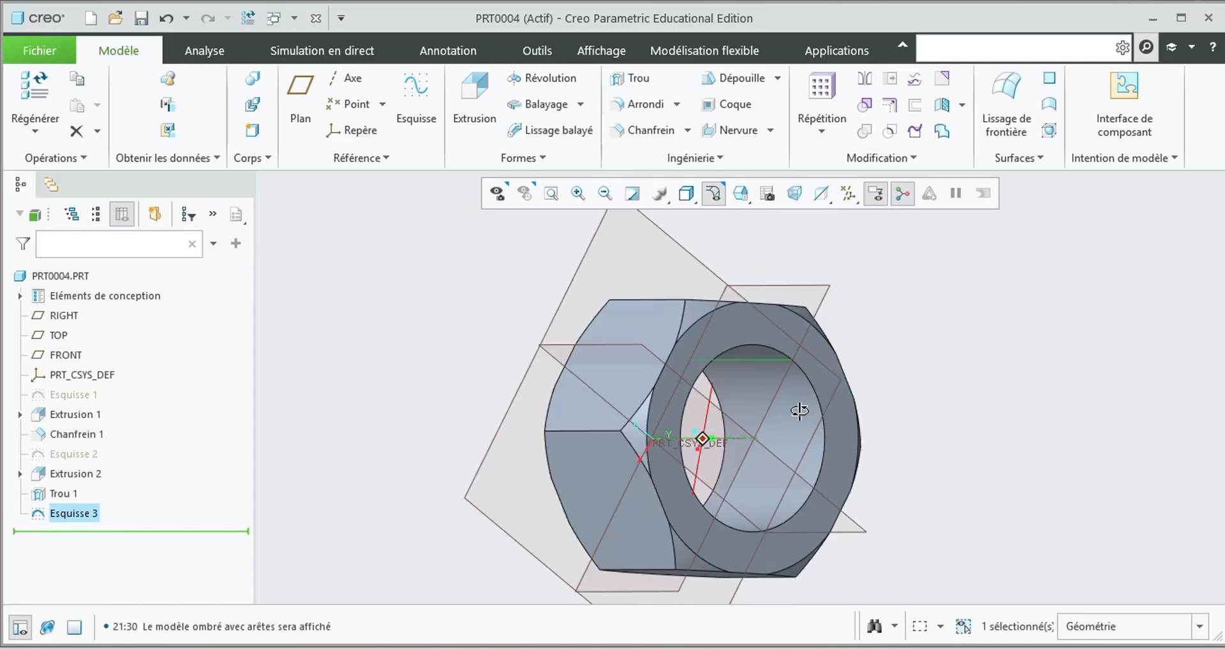
{"action": "middle_click_drag", "start_coordinate": [1027, 405], "coordinate": [994, 426]}
{"action": "middle_click_drag", "start_coordinate": [949, 477], "coordinate": [882, 371]}
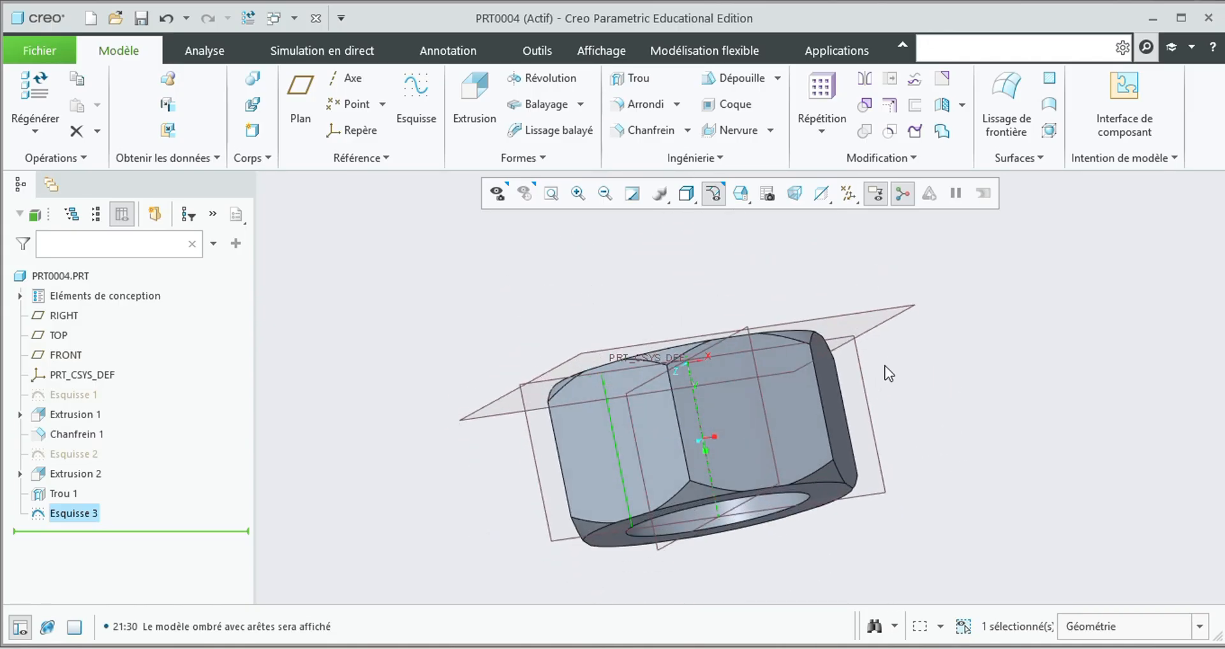
{"action": "left_click", "coordinate": [534, 457]}
{"action": "left_click", "coordinate": [571, 429]}
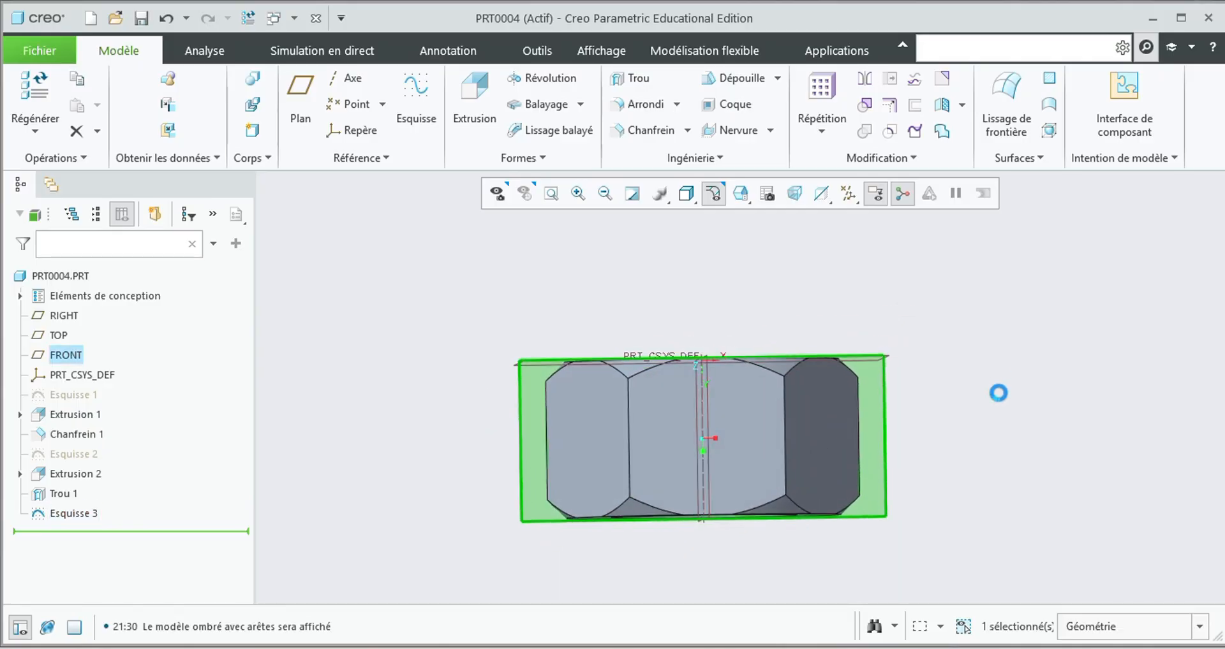
Start a helical sweep with the sketched line as helix profile, picking it with hidden lines displayed, and restore shading with edges
{"action": "left_click", "coordinate": [582, 105]}
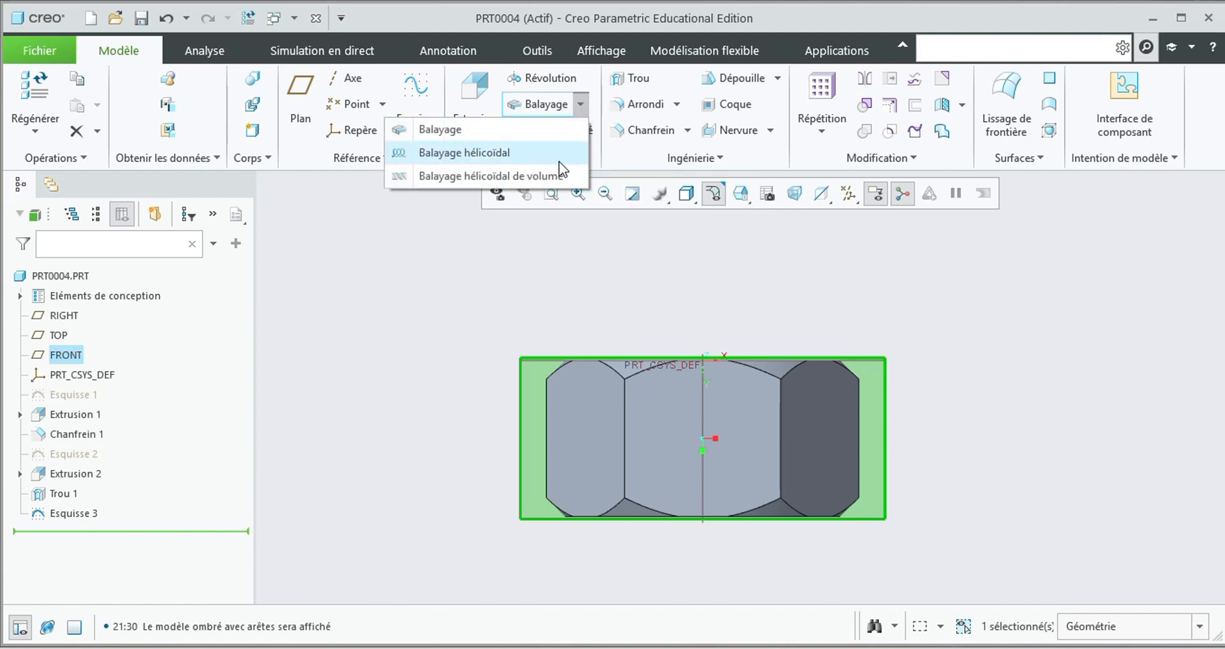
{"action": "left_click", "coordinate": [517, 159]}
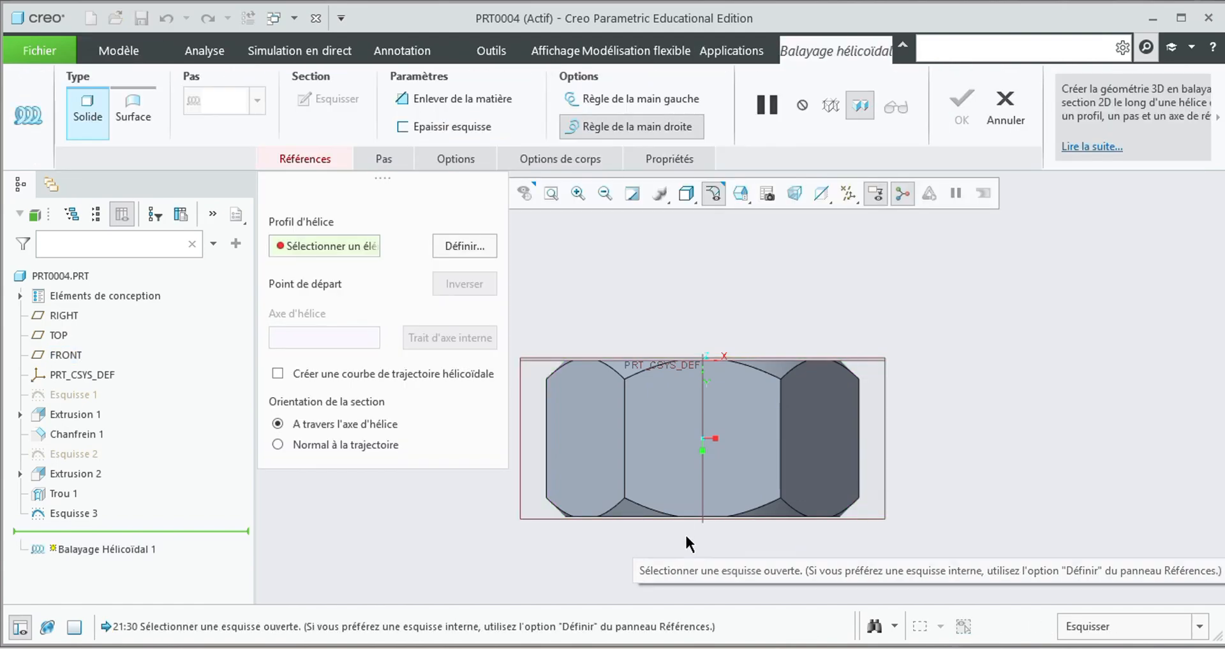
{"action": "left_click", "coordinate": [689, 199]}
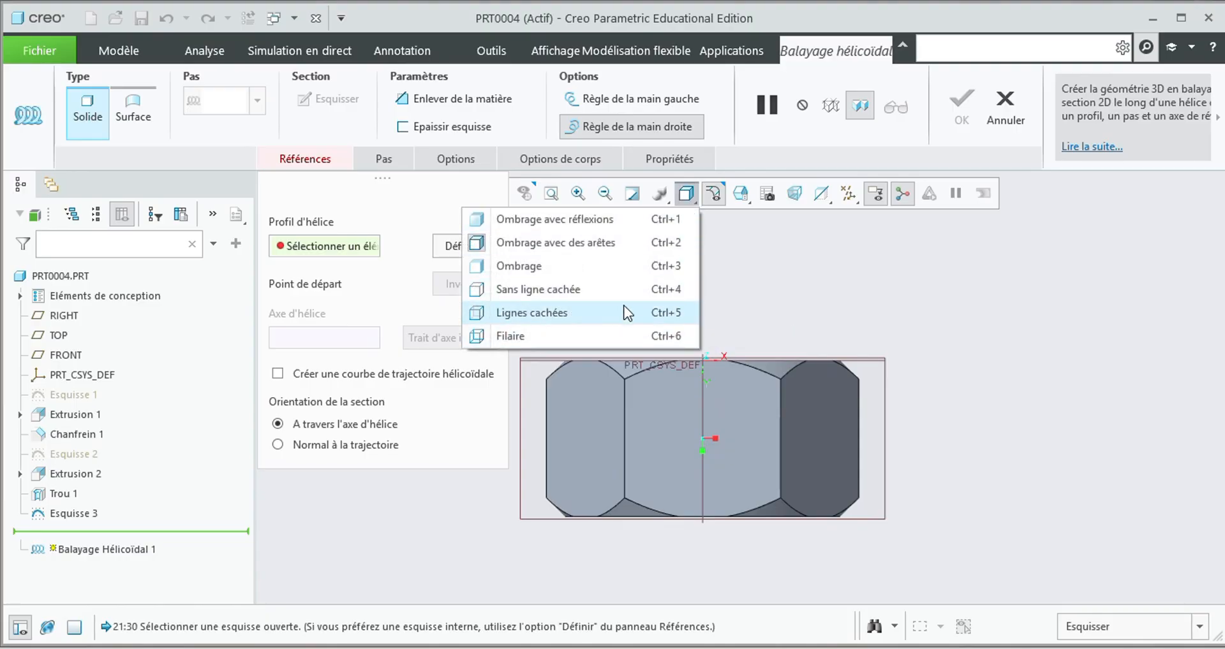
{"action": "left_click", "coordinate": [552, 312]}
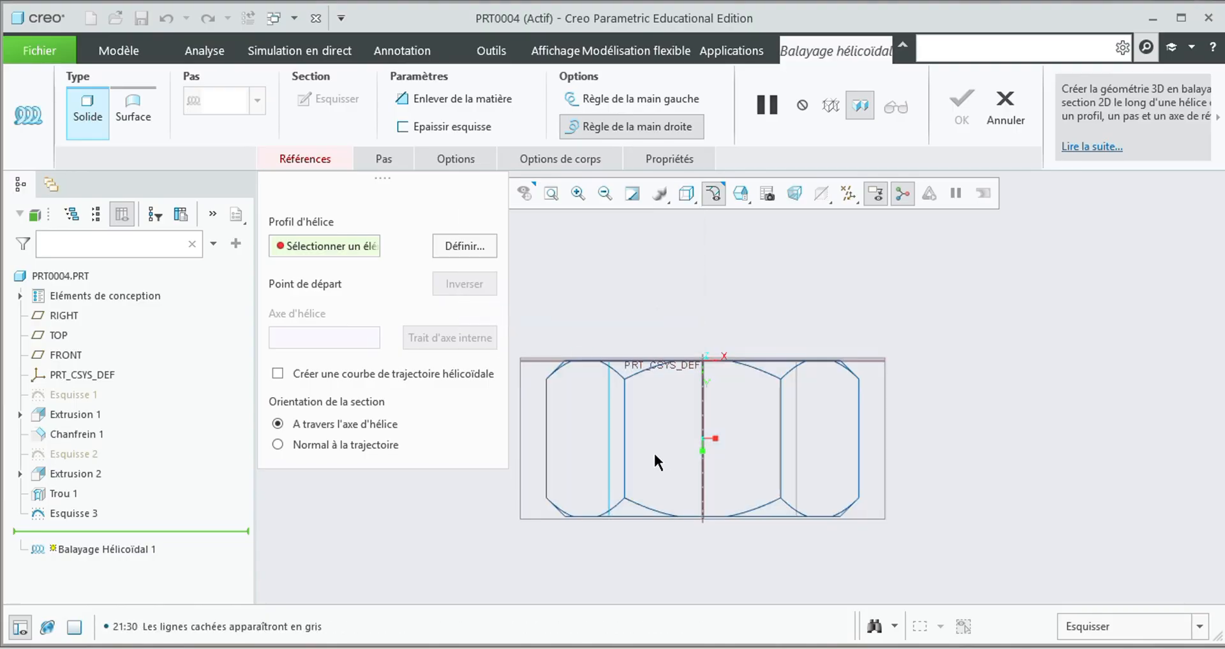
{"action": "left_click", "coordinate": [609, 444]}
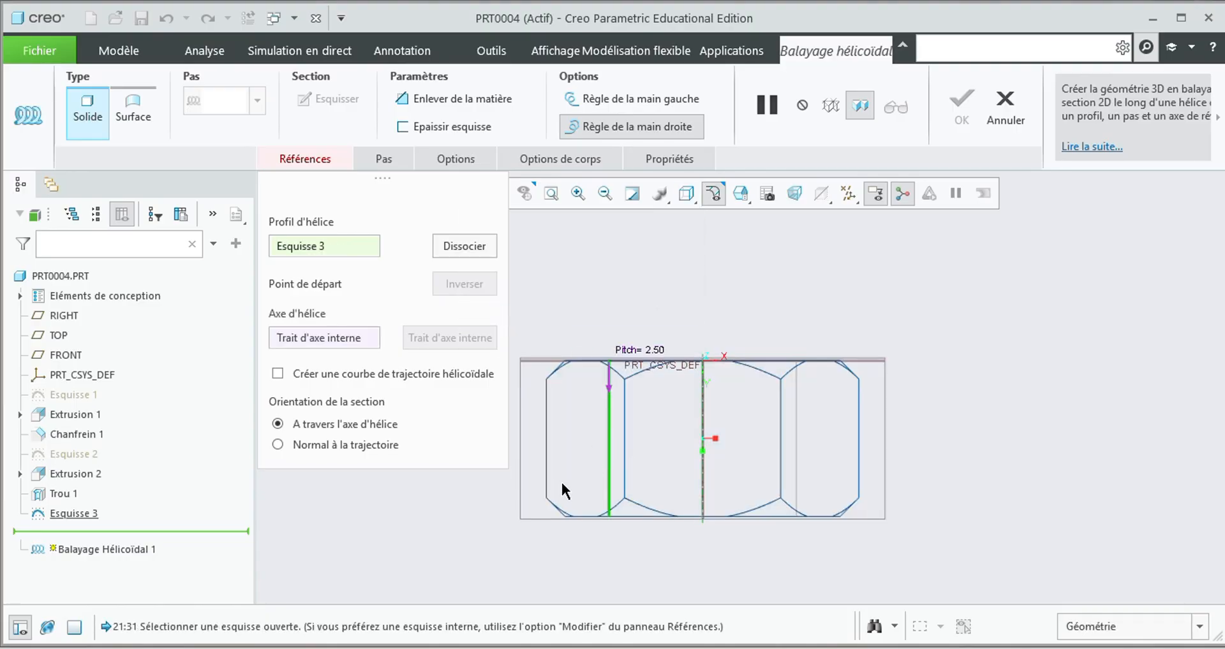
{"action": "left_click", "coordinate": [687, 194]}
{"action": "left_click", "coordinate": [560, 243]}
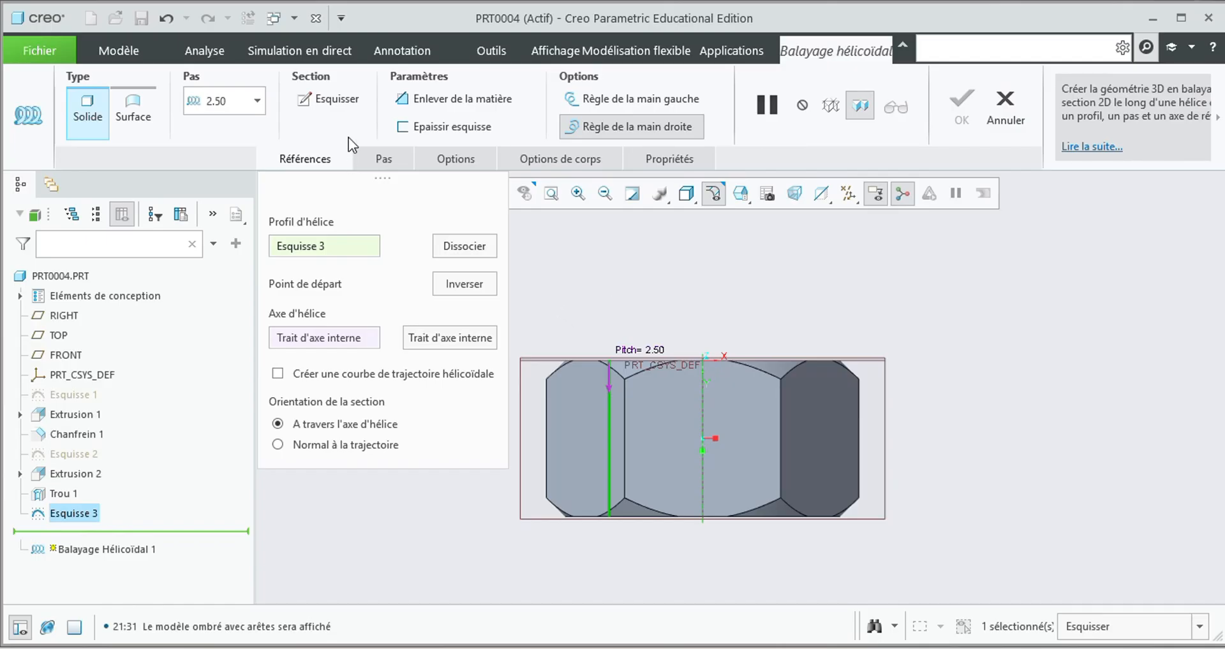
Sketch the sweep section as a triangle about 4.2 mm high and 4.7 mm deep, its base on the profile line, with a horizontal median line
{"action": "left_click", "coordinate": [333, 102]}
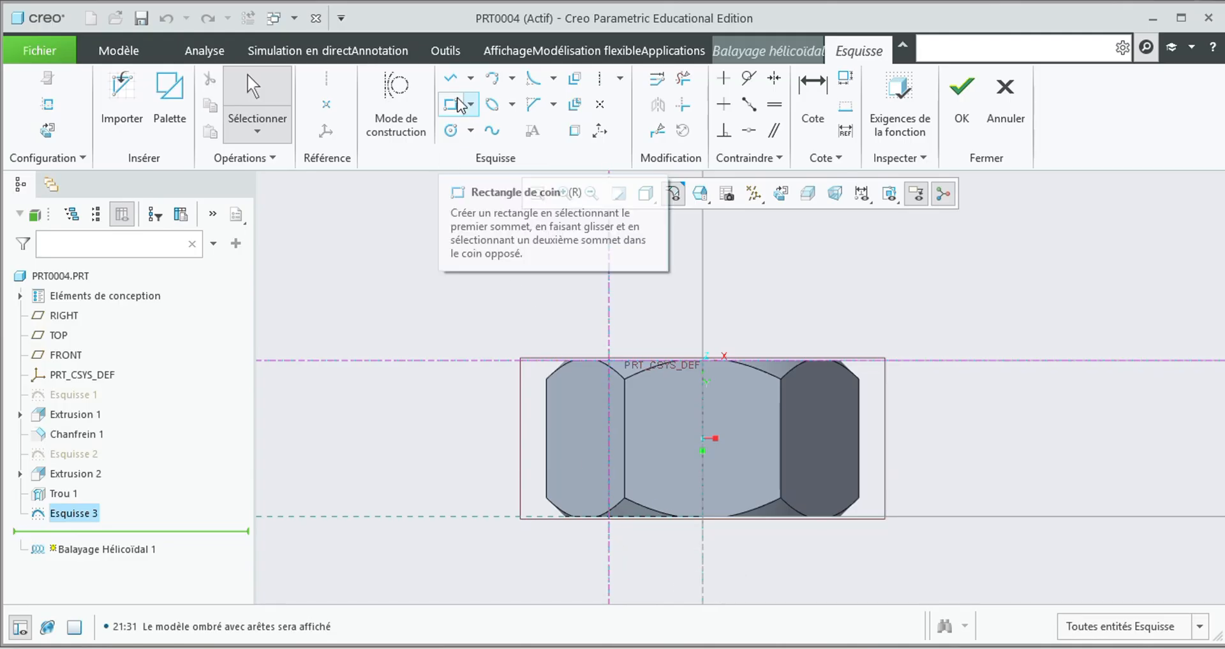
{"action": "left_click", "coordinate": [450, 78]}
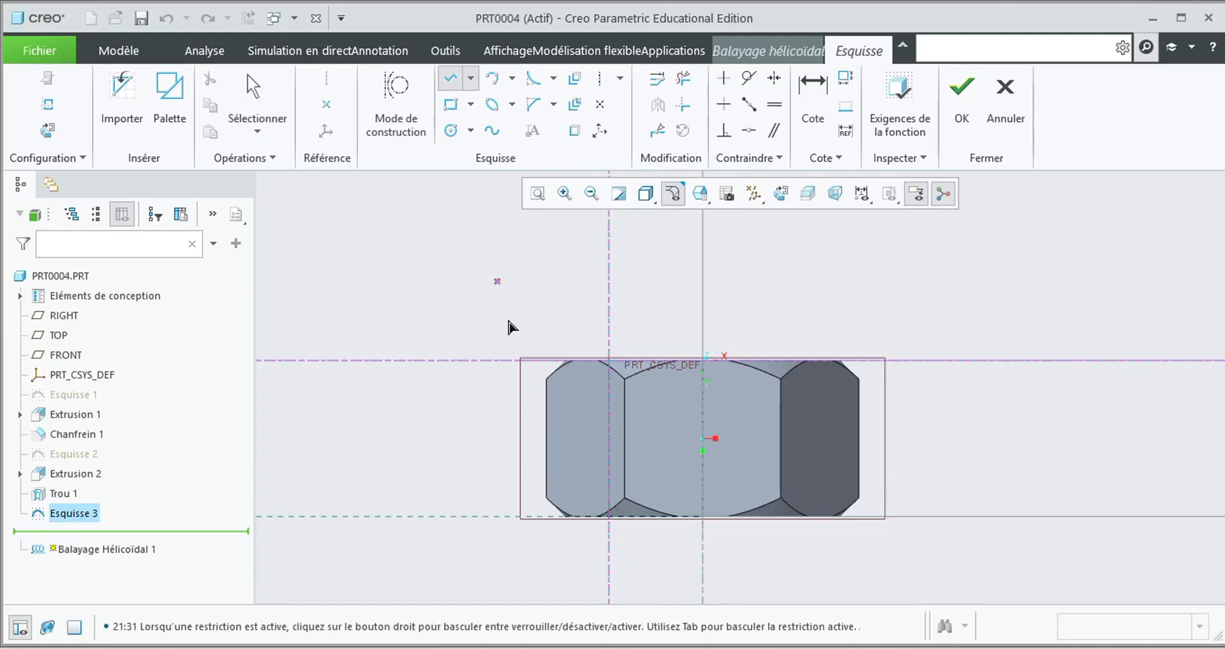
{"action": "left_click", "coordinate": [609, 517]}
{"action": "scroll", "coordinate": [582, 491], "scroll_direction": "down", "scroll_amount": 6}
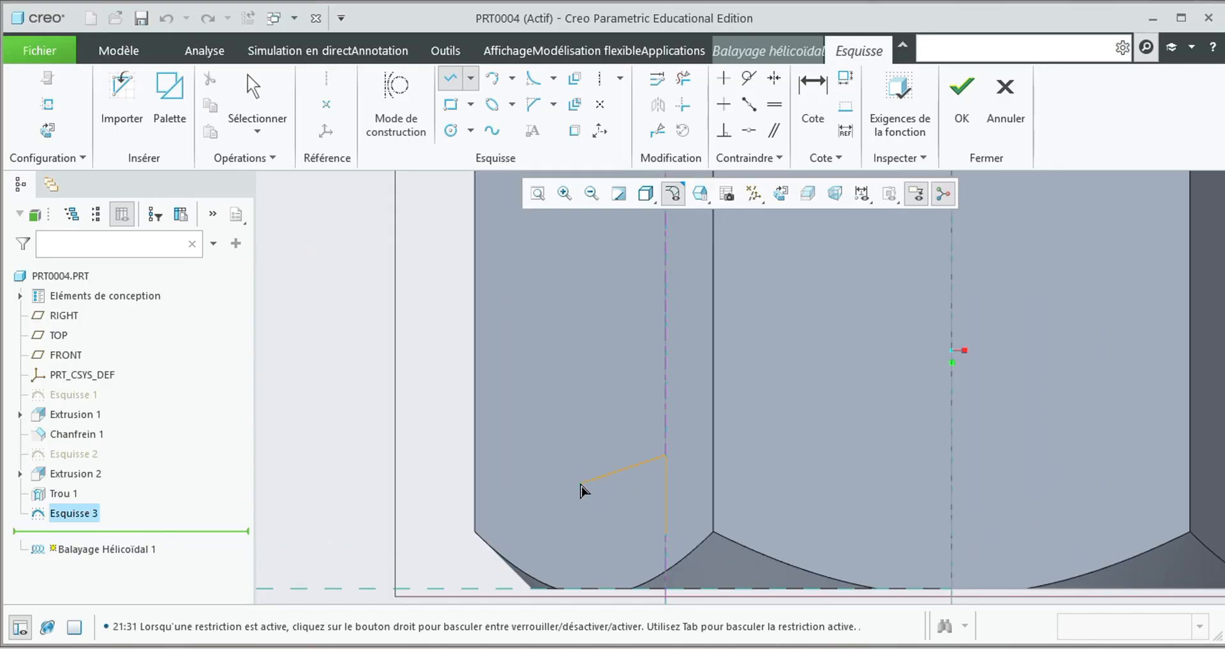
{"action": "left_click", "coordinate": [580, 488]}
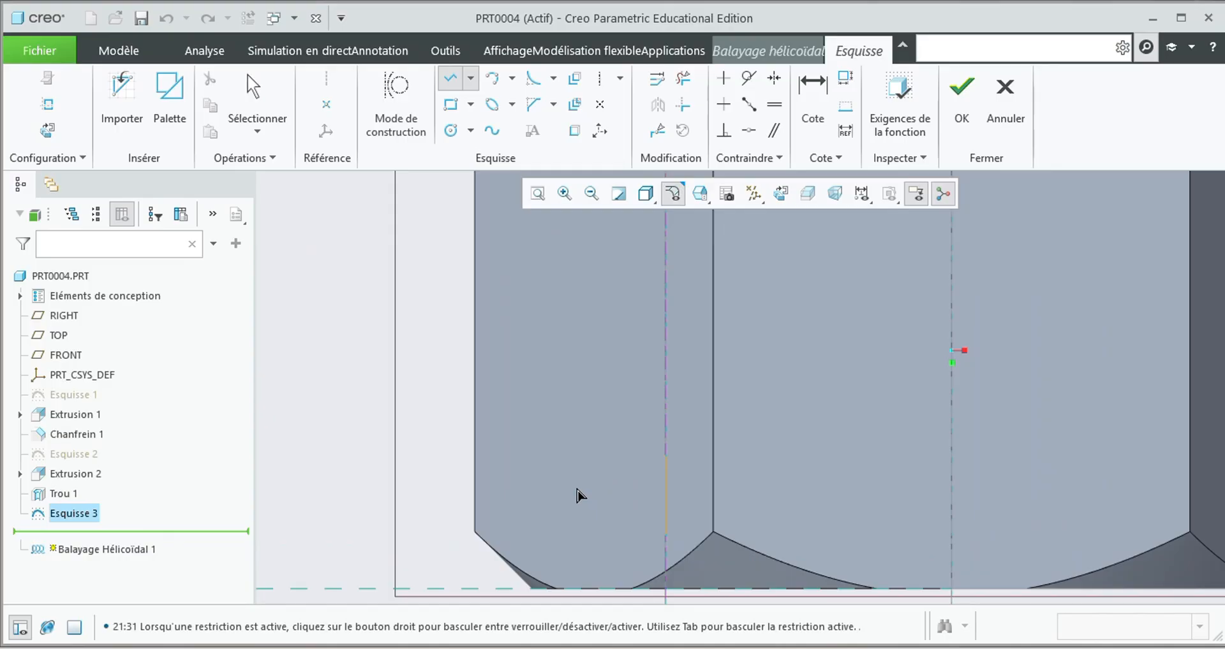
{"action": "left_click", "coordinate": [665, 536]}
{"action": "left_click", "coordinate": [579, 489]}
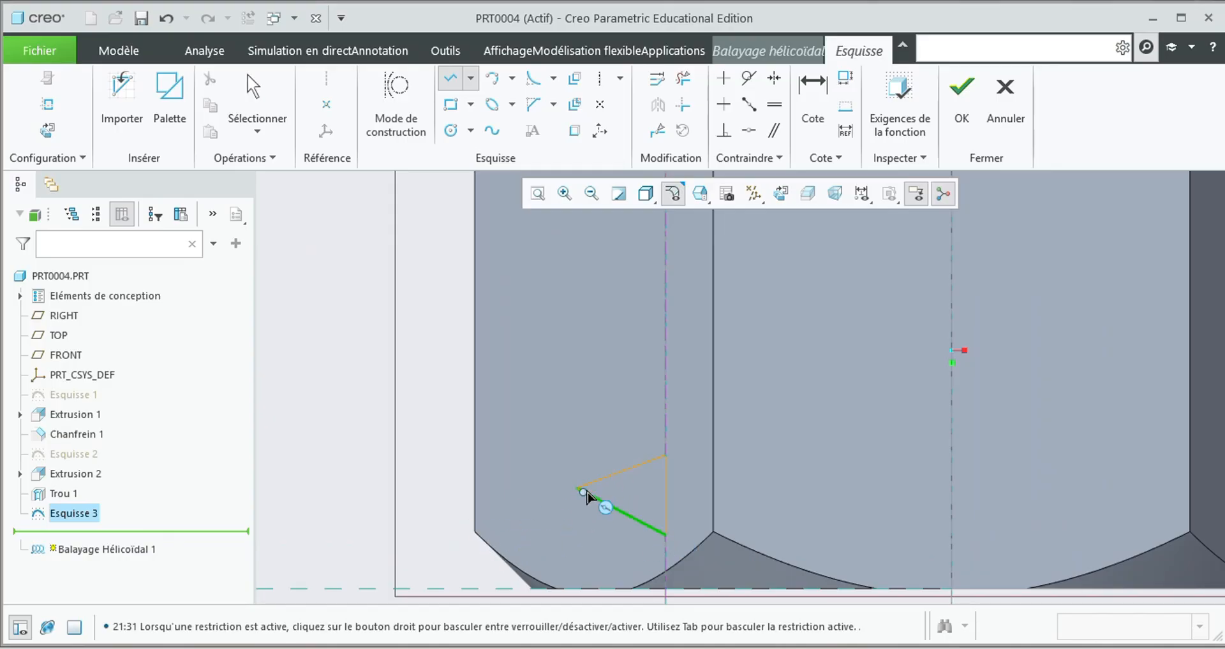
{"action": "left_click", "coordinate": [664, 496]}
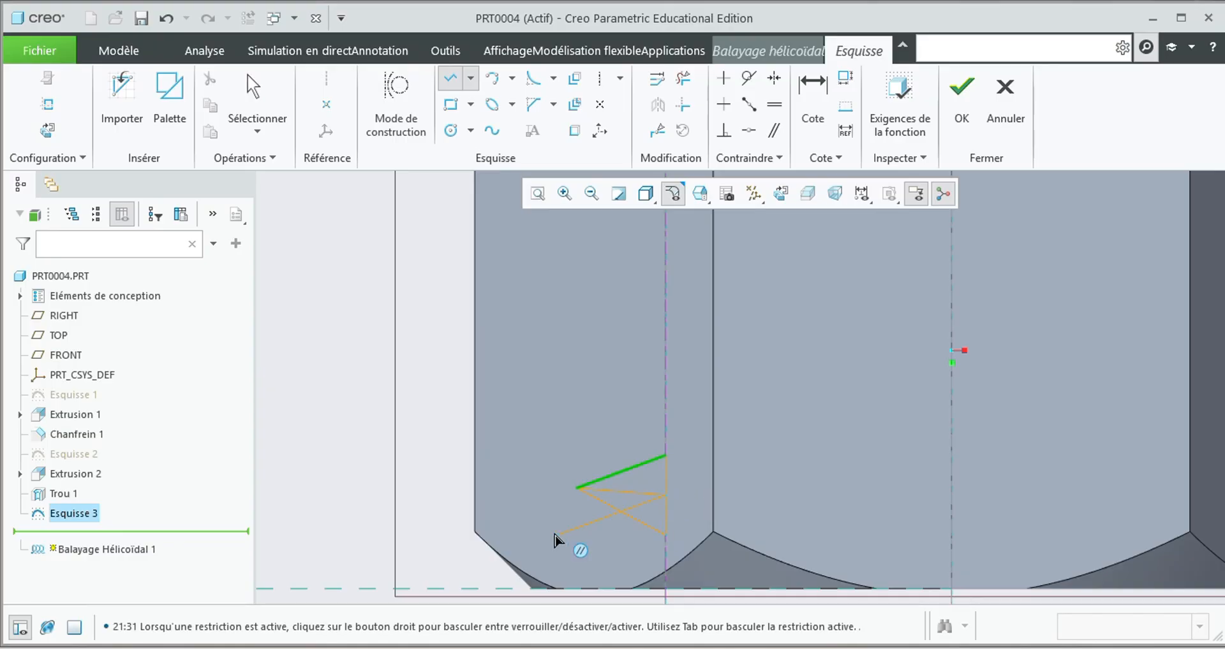
{"action": "middle_click", "coordinate": [562, 488]}
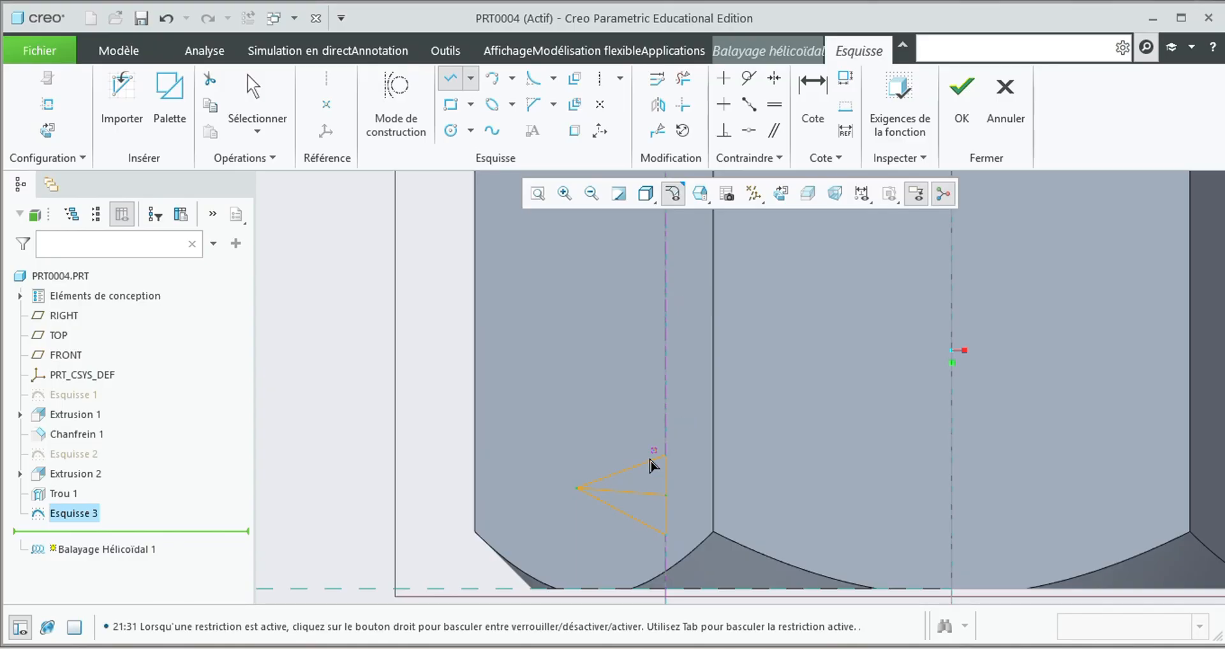
{"action": "middle_click", "coordinate": [733, 404]}
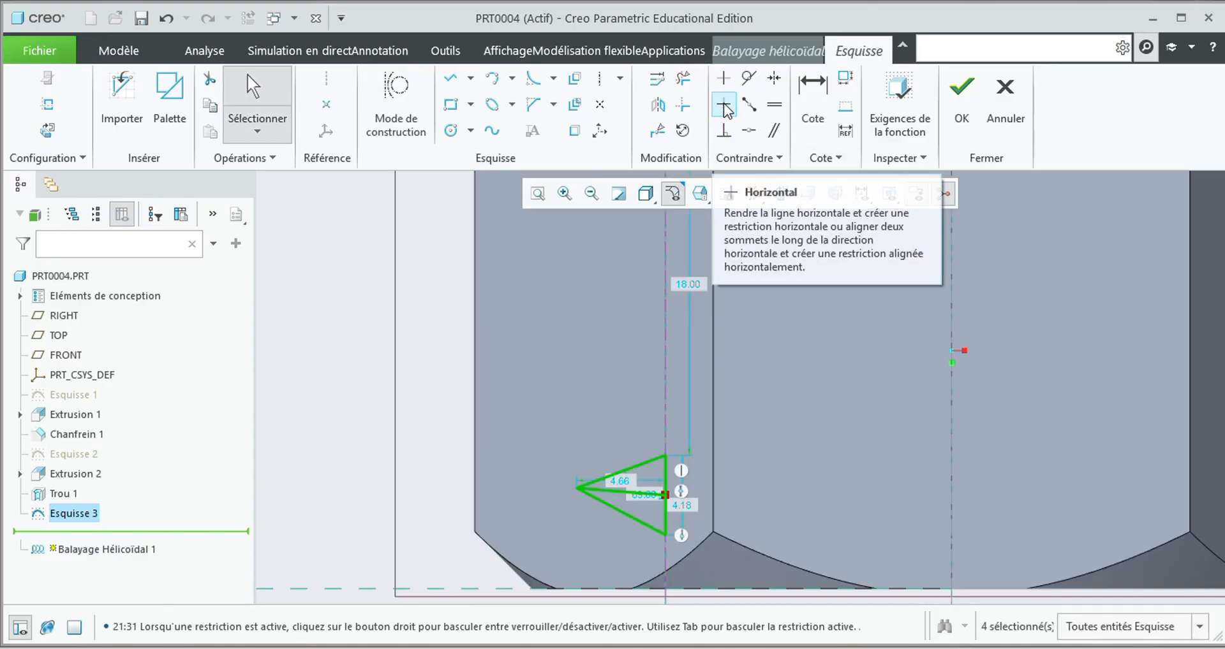
{"action": "left_click", "coordinate": [728, 111]}
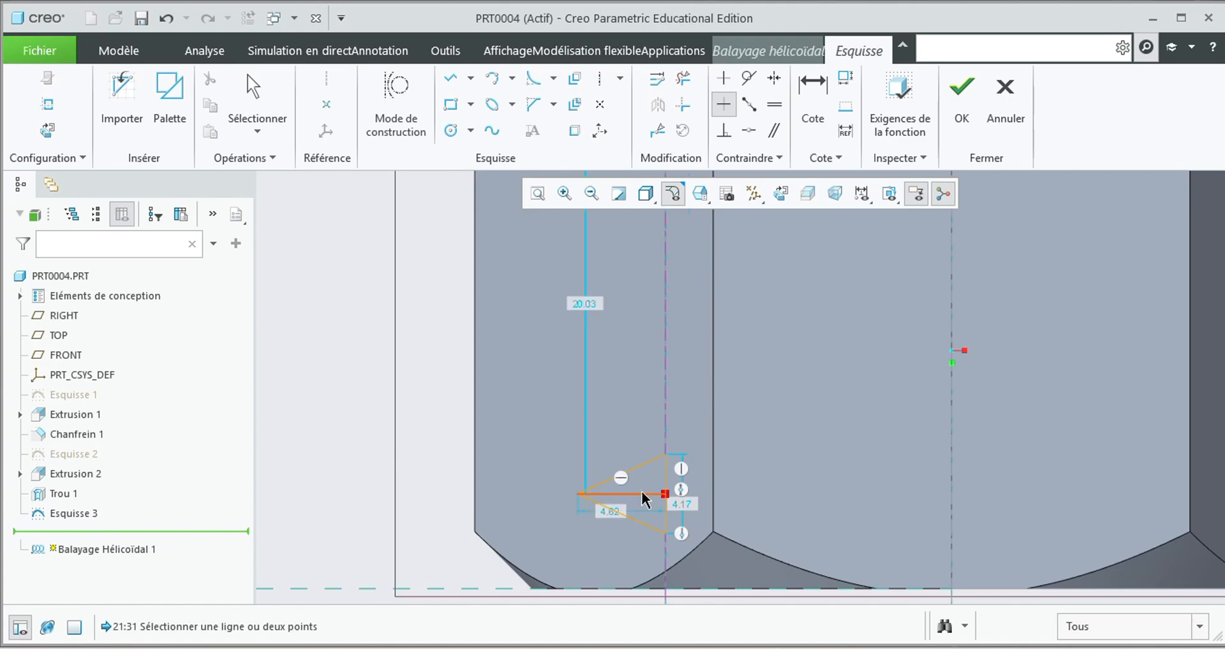
{"action": "middle_click", "coordinate": [647, 517]}
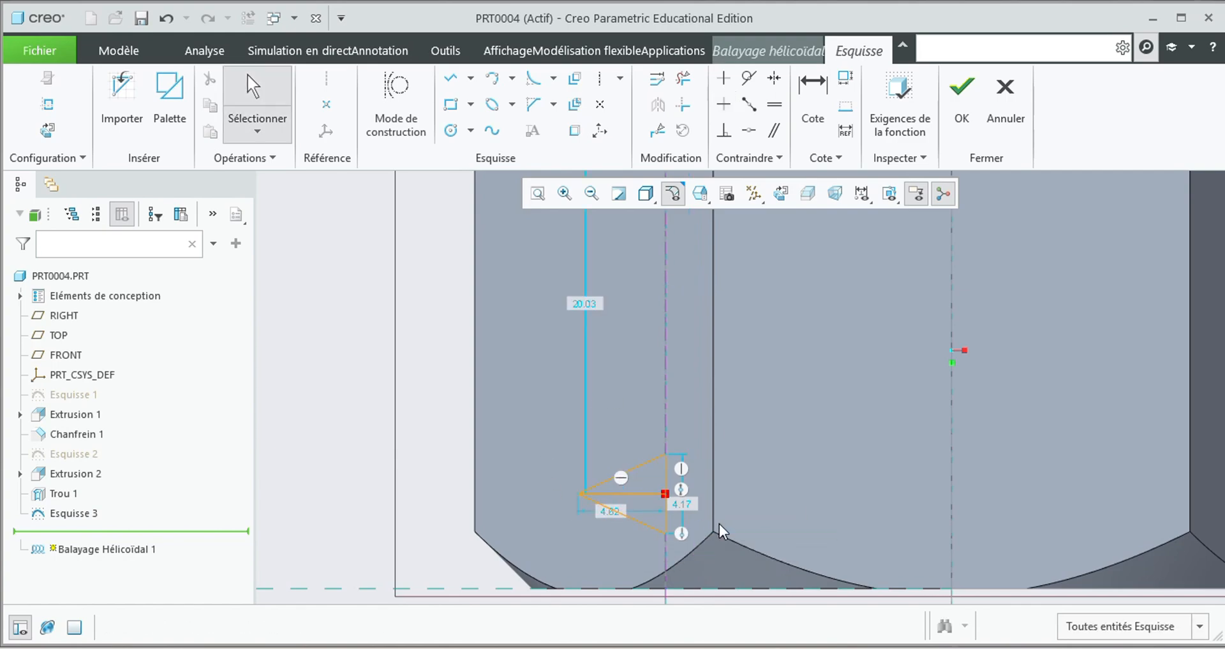
Set the triangle's base length to 4 mm and its median line's length to 4 mm
{"action": "scroll", "coordinate": [692, 552], "scroll_direction": "up", "scroll_amount": 3}
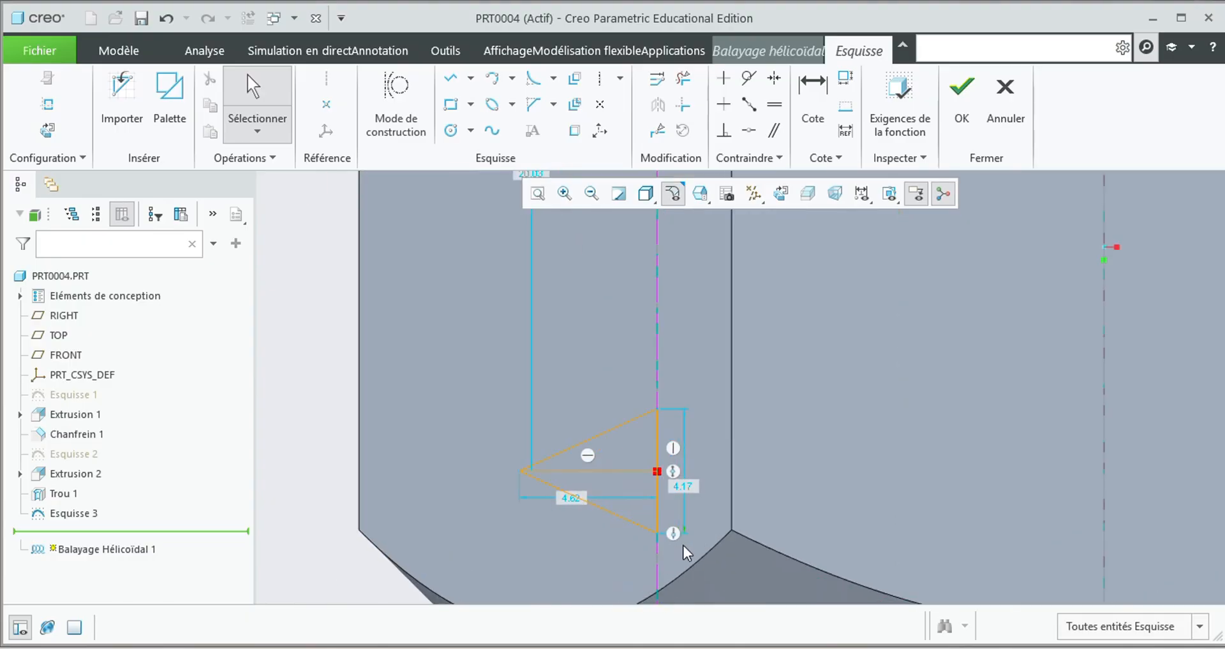
{"action": "double_click", "coordinate": [683, 492]}
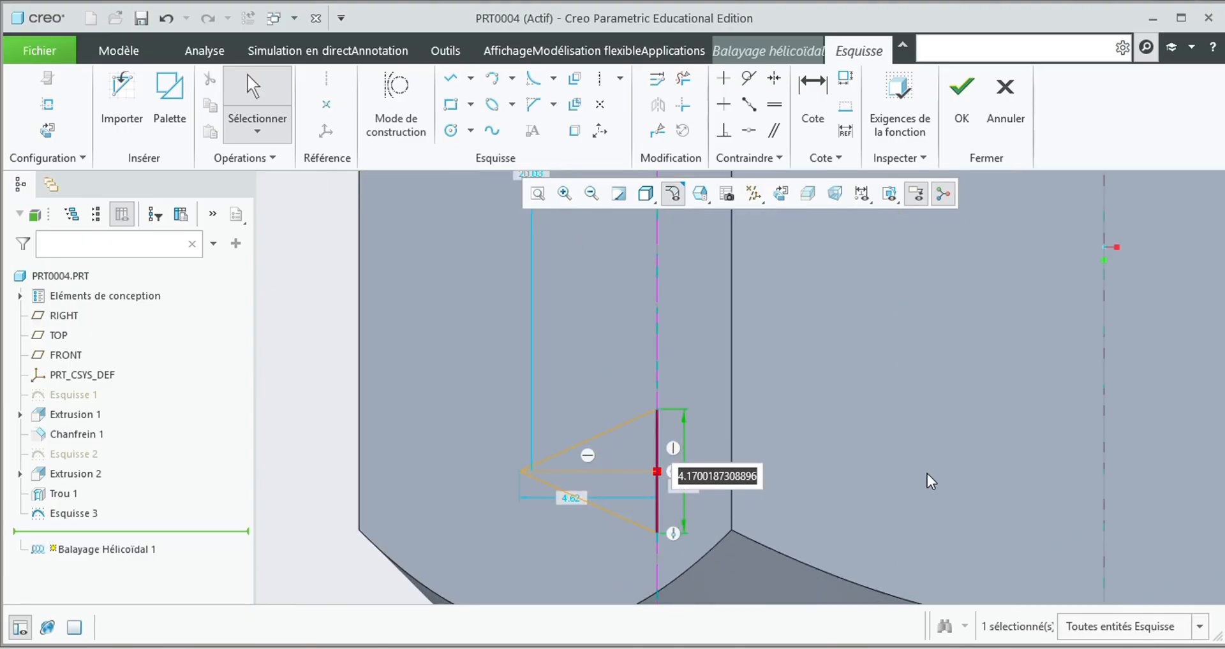
{"action": "type", "text": "4"}
{"action": "key", "text": "Return"}
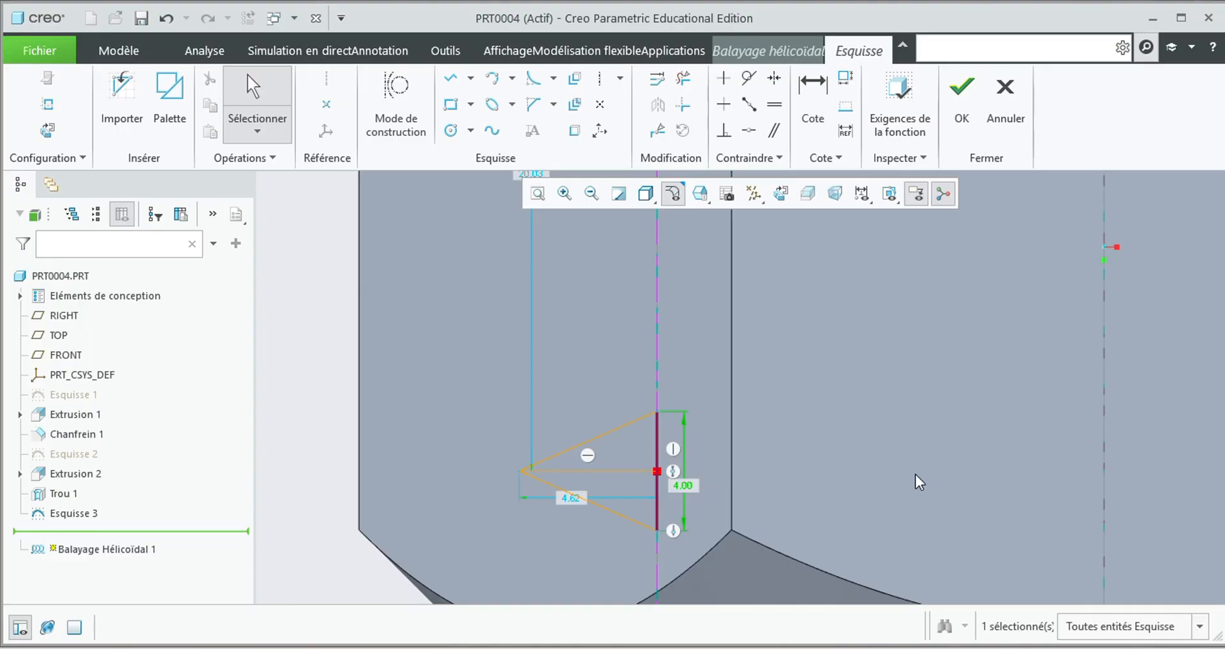
{"action": "double_click", "coordinate": [576, 500]}
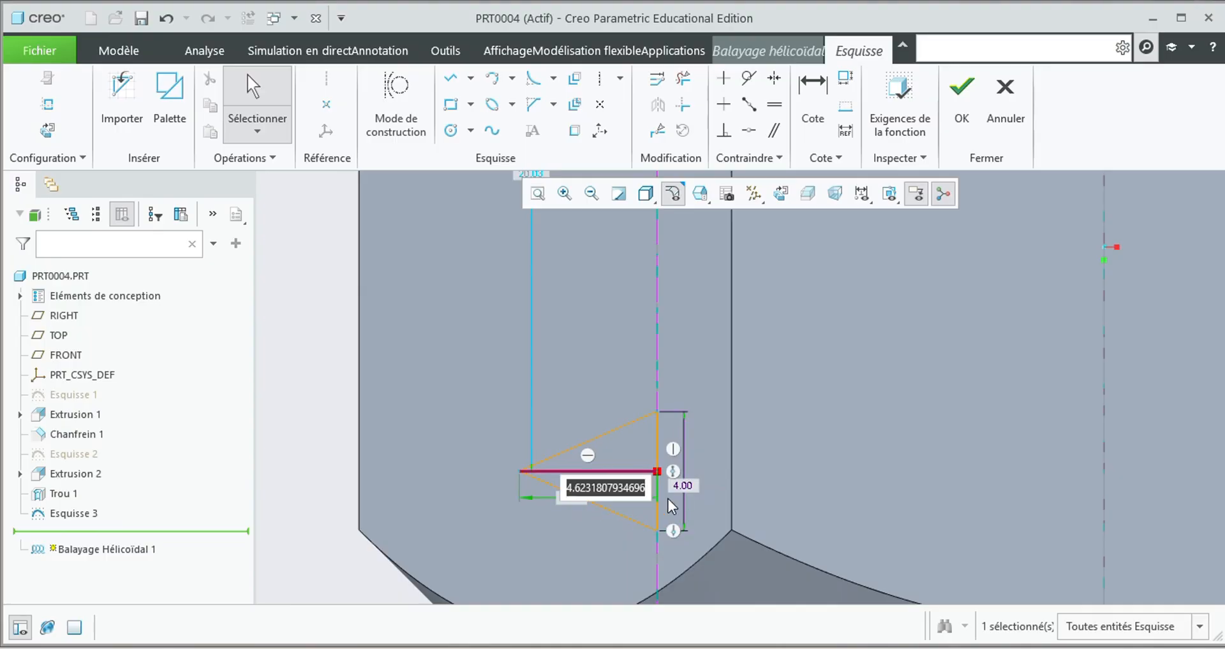
{"action": "type", "text": "4"}
{"action": "key", "text": "Return"}
Round the triangle's tip with a circular fillet of about 0.54 mm radius between its two sloping sides
{"action": "scroll", "coordinate": [664, 501], "scroll_direction": "down", "scroll_amount": 3}
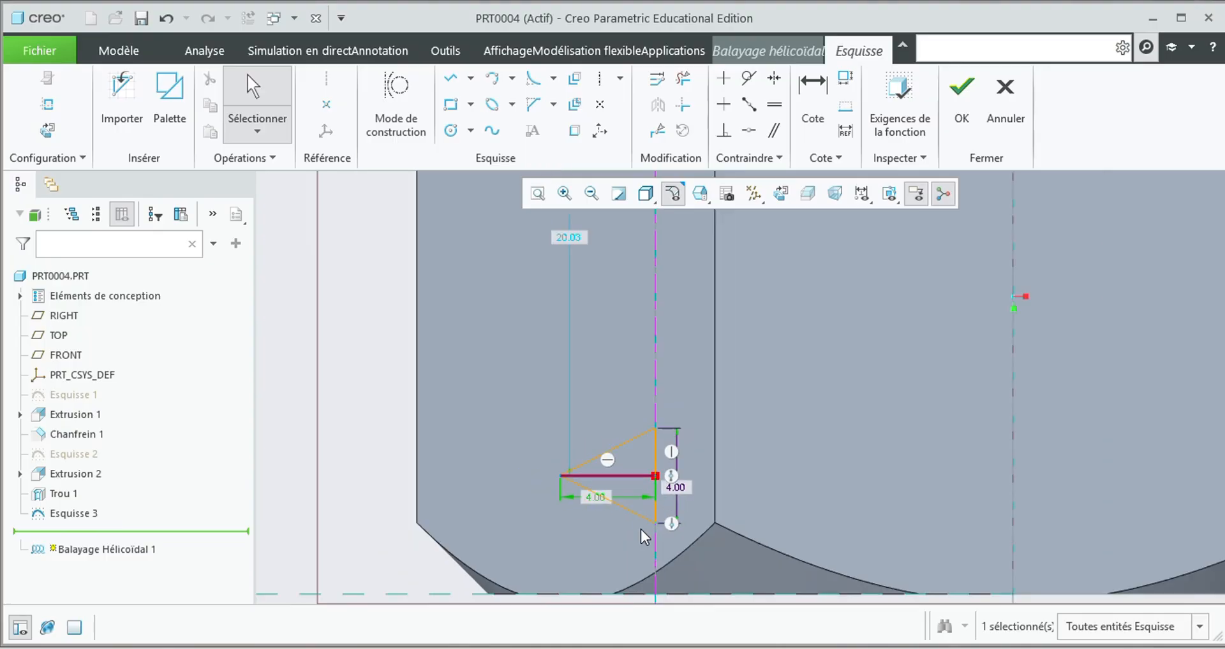
{"action": "scroll", "coordinate": [653, 553], "scroll_direction": "down", "scroll_amount": 1}
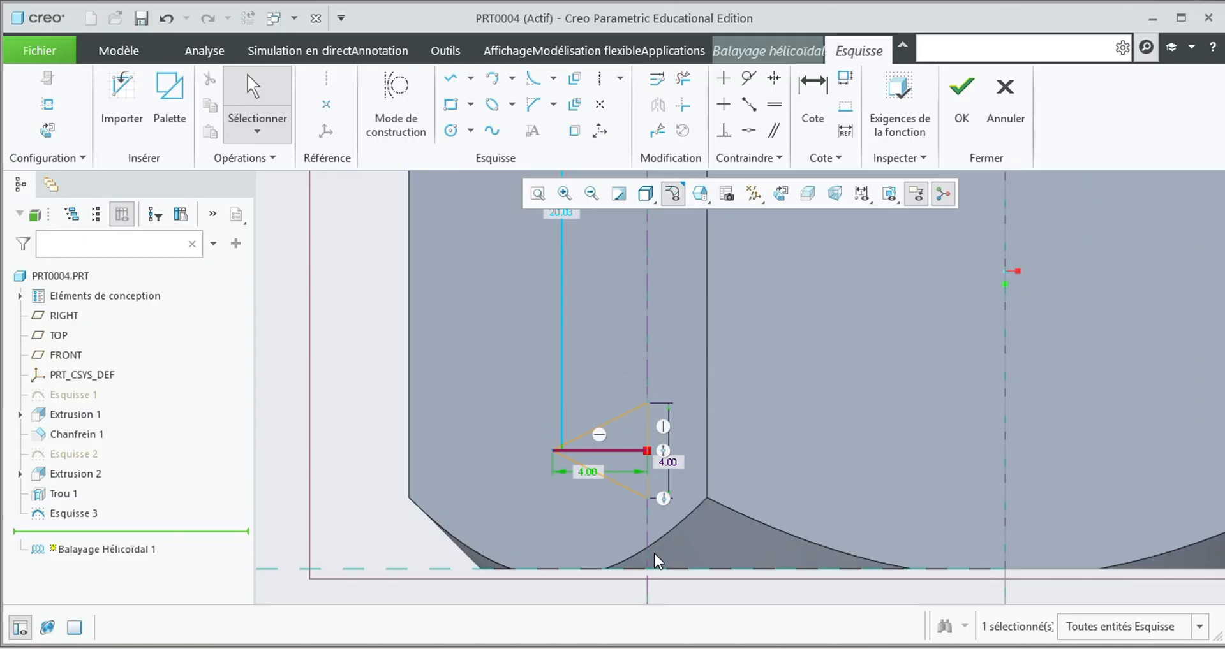
{"action": "scroll", "coordinate": [654, 553], "scroll_direction": "down", "scroll_amount": 3}
{"action": "scroll", "coordinate": [653, 550], "scroll_direction": "up", "scroll_amount": 3}
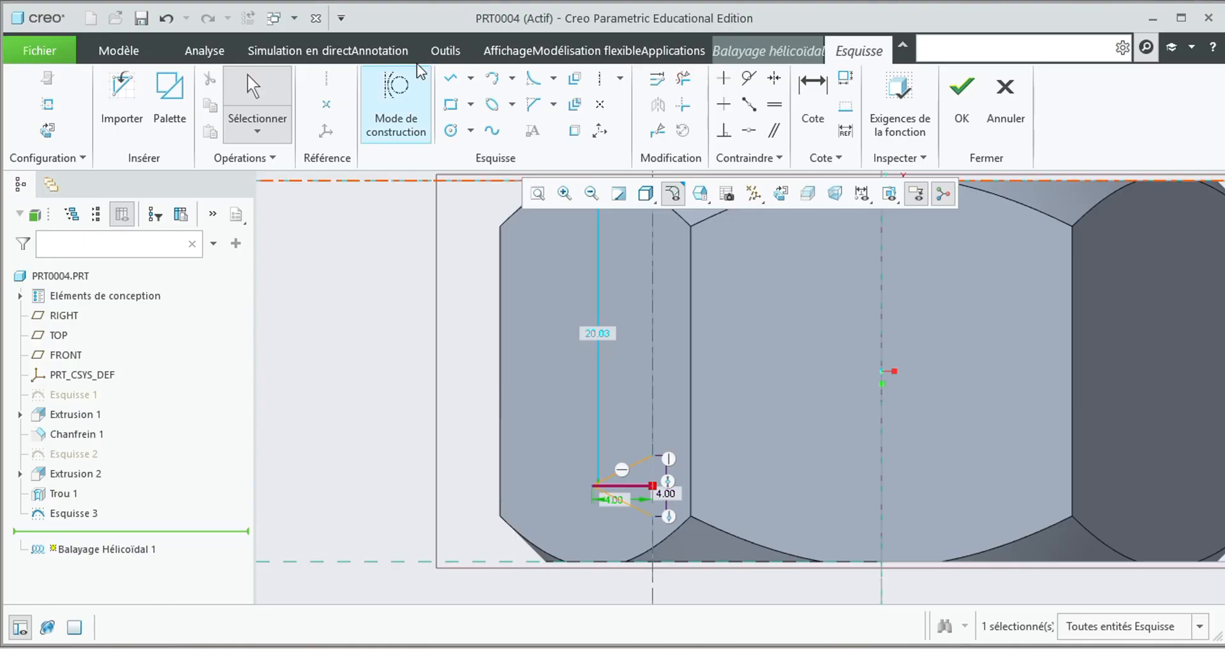
{"action": "left_click", "coordinate": [533, 78]}
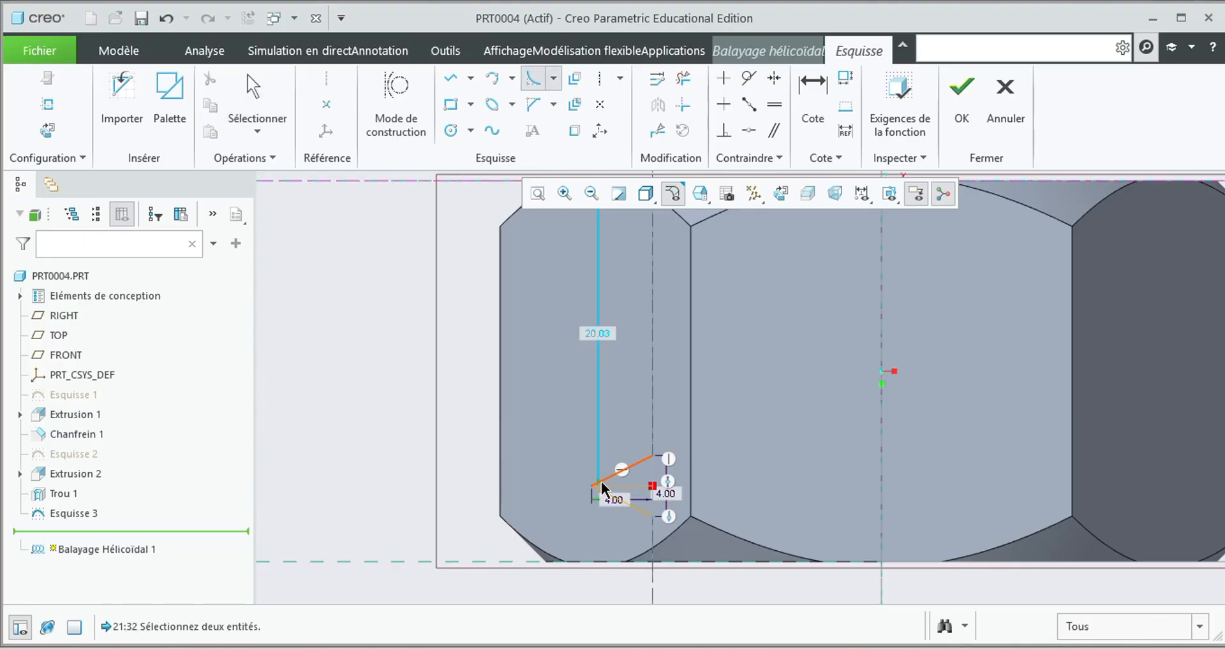
{"action": "left_click", "coordinate": [607, 478]}
{"action": "left_click", "coordinate": [635, 510]}
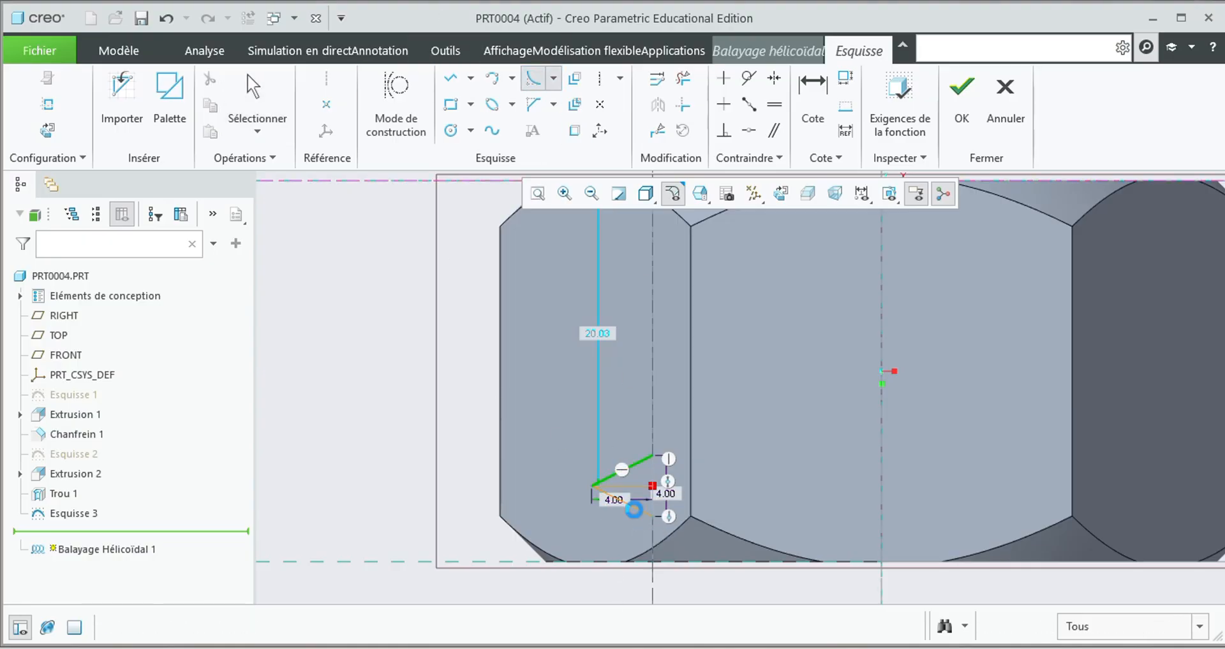
{"action": "scroll", "coordinate": [602, 518], "scroll_direction": "up", "scroll_amount": 5}
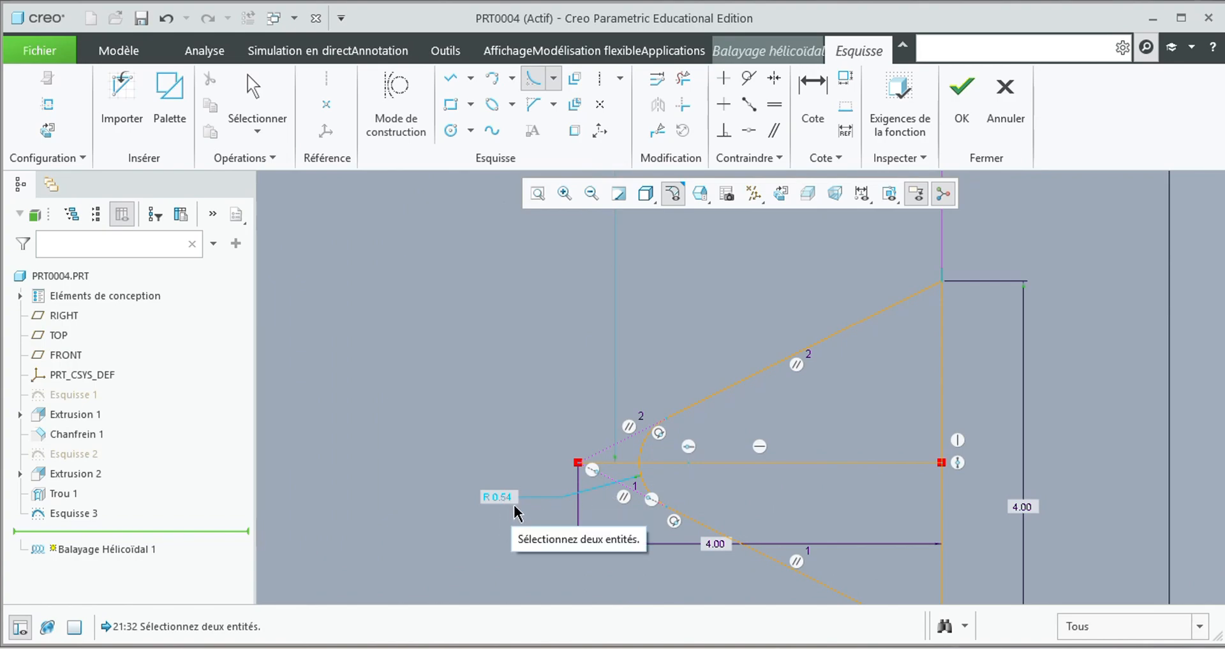
Set the radius of the fillet at the triangle's tip to 0.5 mm
{"action": "middle_click", "coordinate": [507, 501]}
{"action": "left_click", "coordinate": [505, 498]}
{"action": "double_click", "coordinate": [507, 500]}
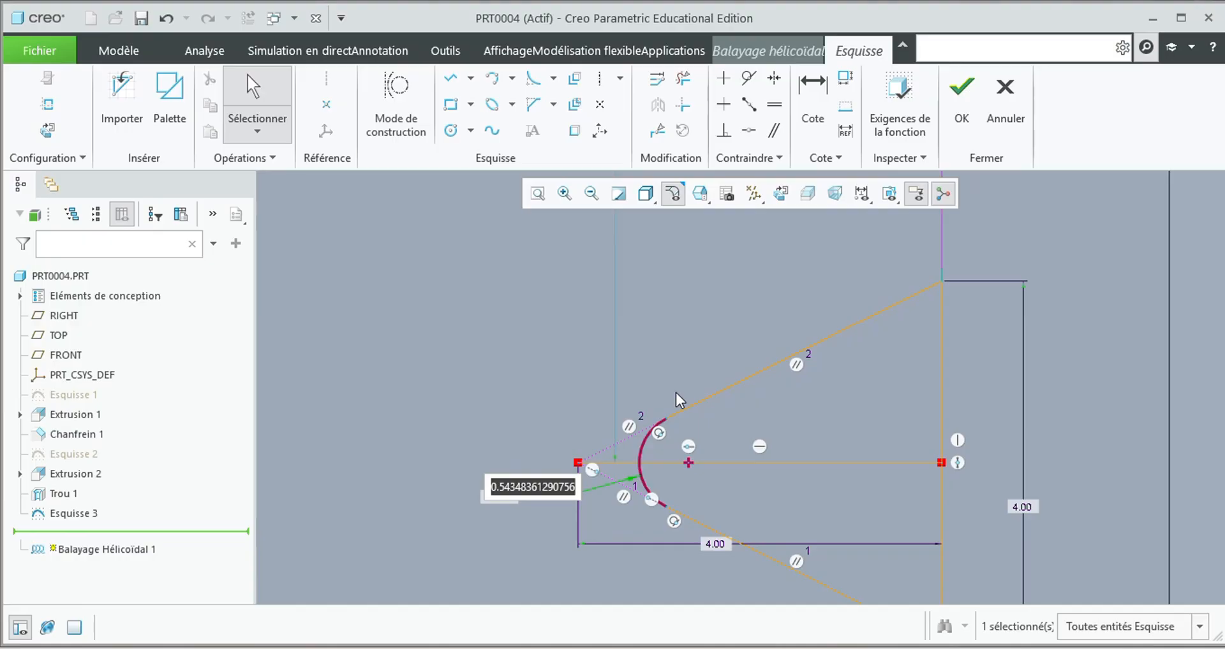
{"action": "type", "text": "0"}
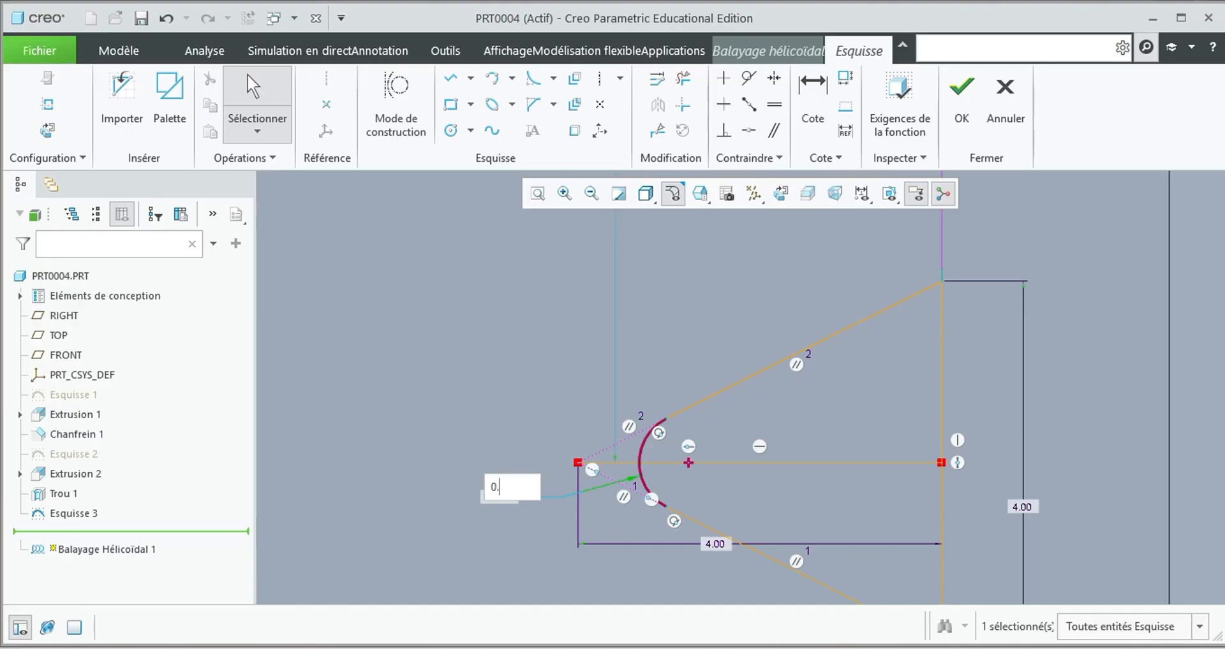
{"action": "type", "text": ".5"}
{"action": "key", "text": "Return"}
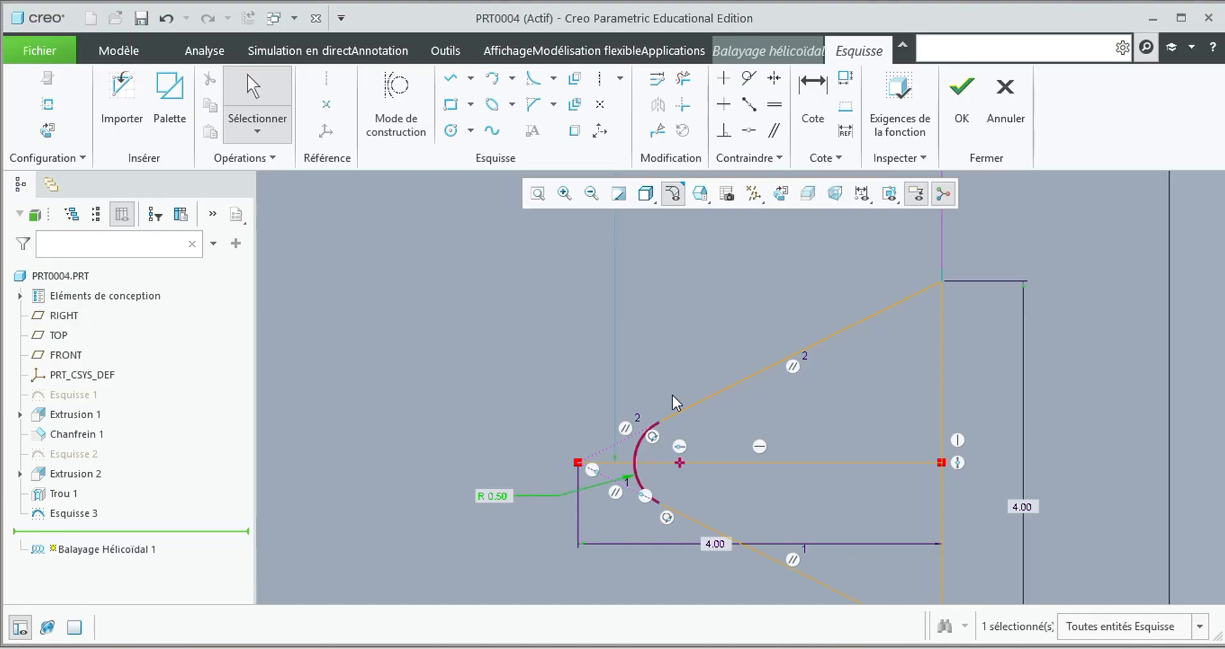
Try a distance of 24 mm between the section's median line and the nut's upper end face
{"action": "scroll", "coordinate": [672, 395], "scroll_direction": "down", "scroll_amount": 5}
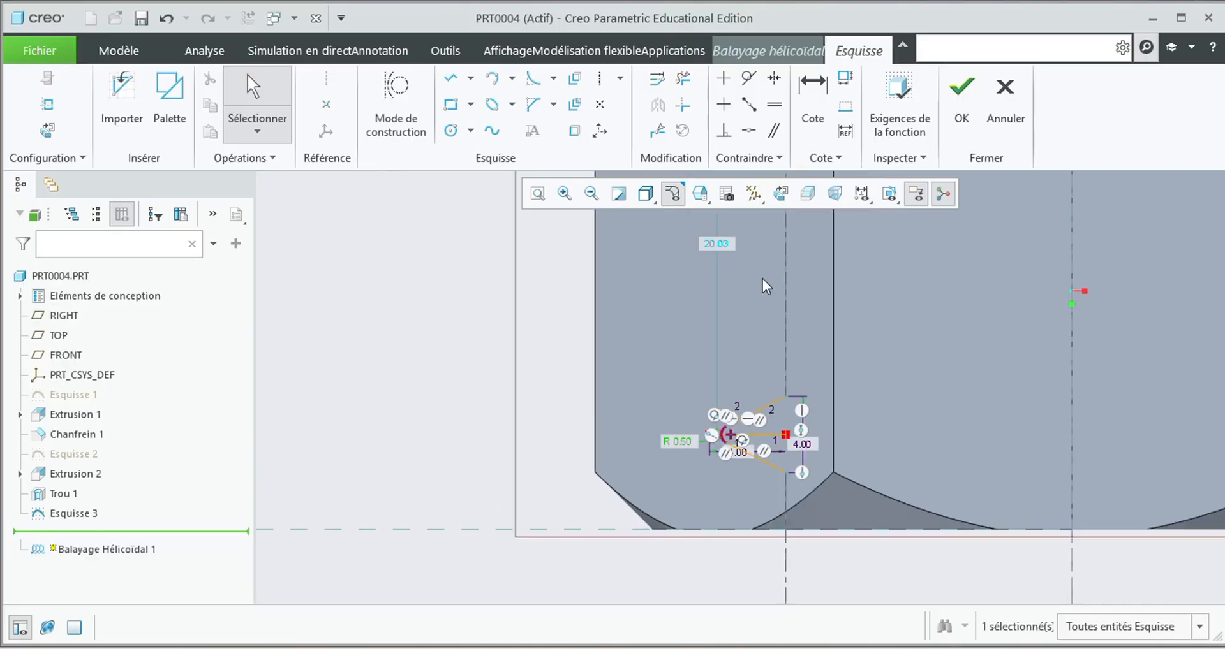
{"action": "scroll", "coordinate": [734, 278], "scroll_direction": "down", "scroll_amount": 1}
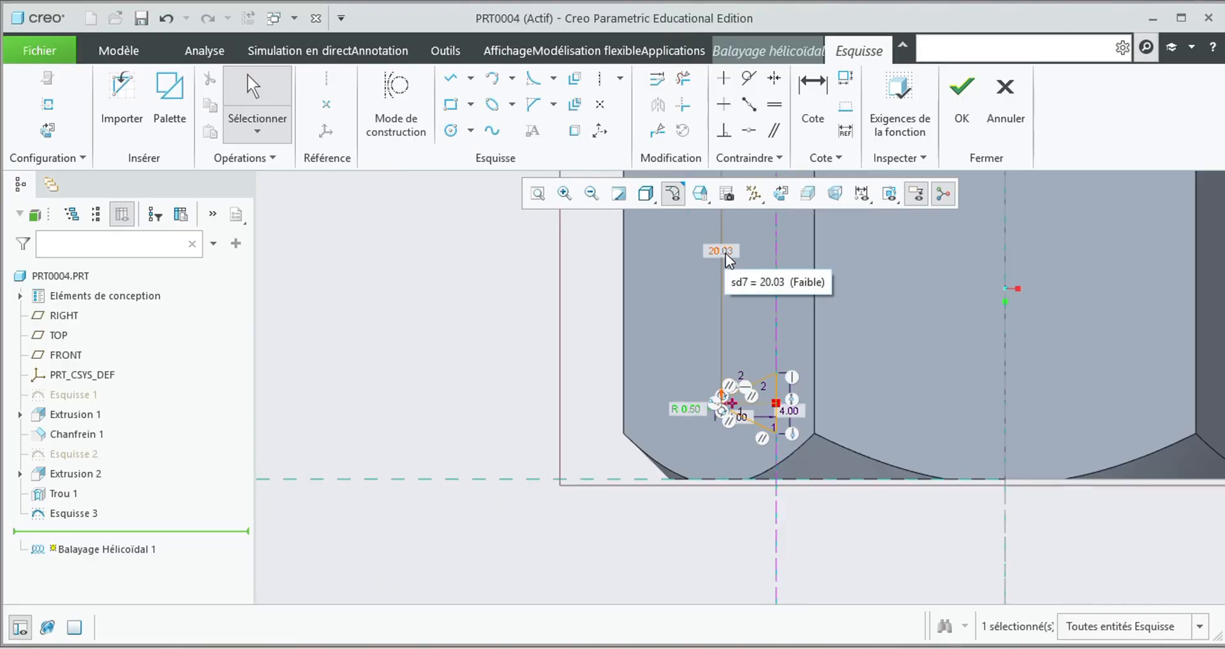
{"action": "double_click", "coordinate": [722, 252]}
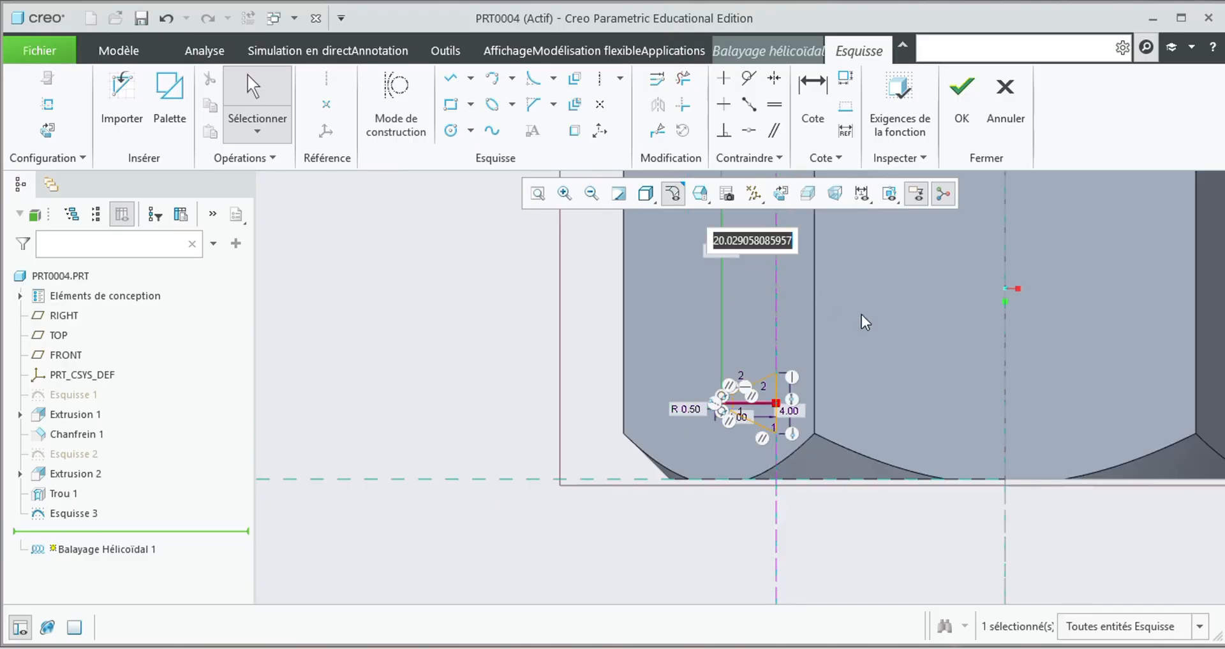
{"action": "type", "text": "24"}
{"action": "key", "text": "Return"}
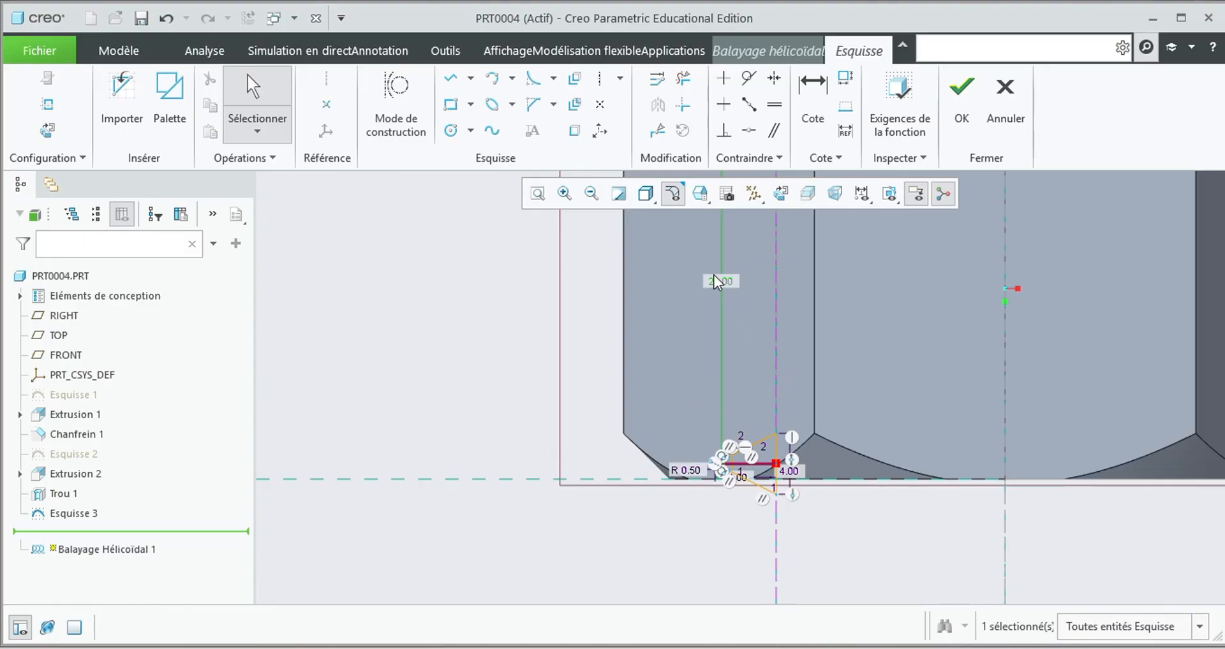
Set the distance between the section's median line and the nut's upper end face to 22 mm
{"action": "type", "text": "22"}
{"action": "key", "text": "Return"}
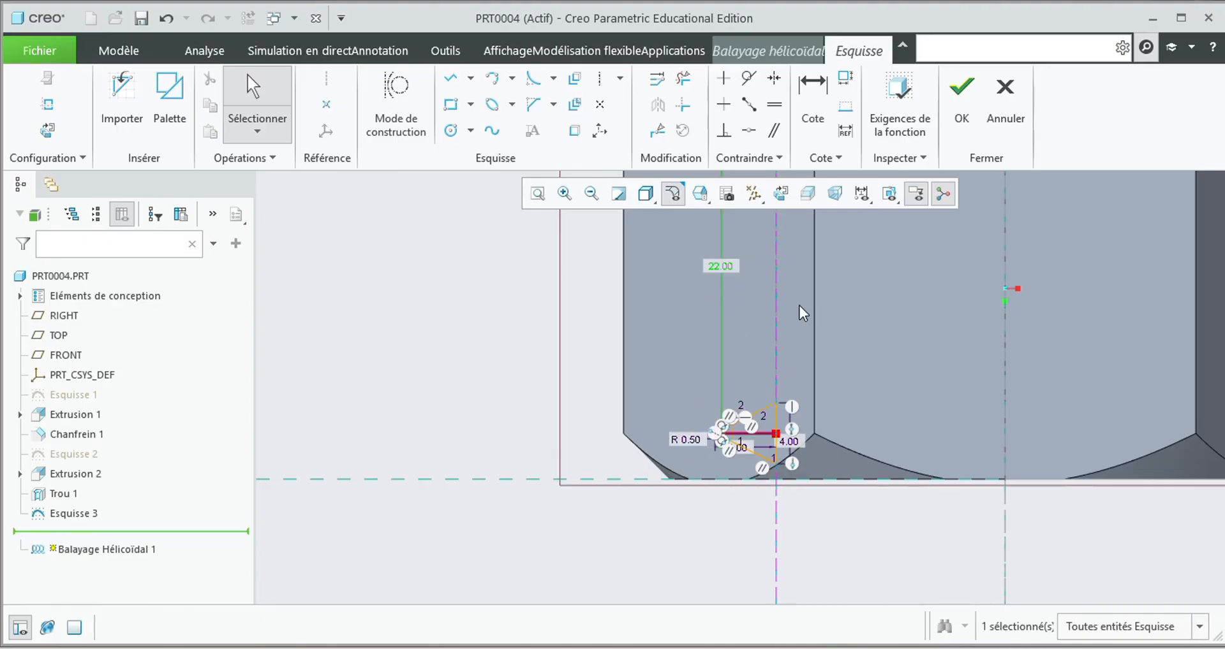
{"action": "scroll", "coordinate": [791, 459], "scroll_direction": "up", "scroll_amount": 4}
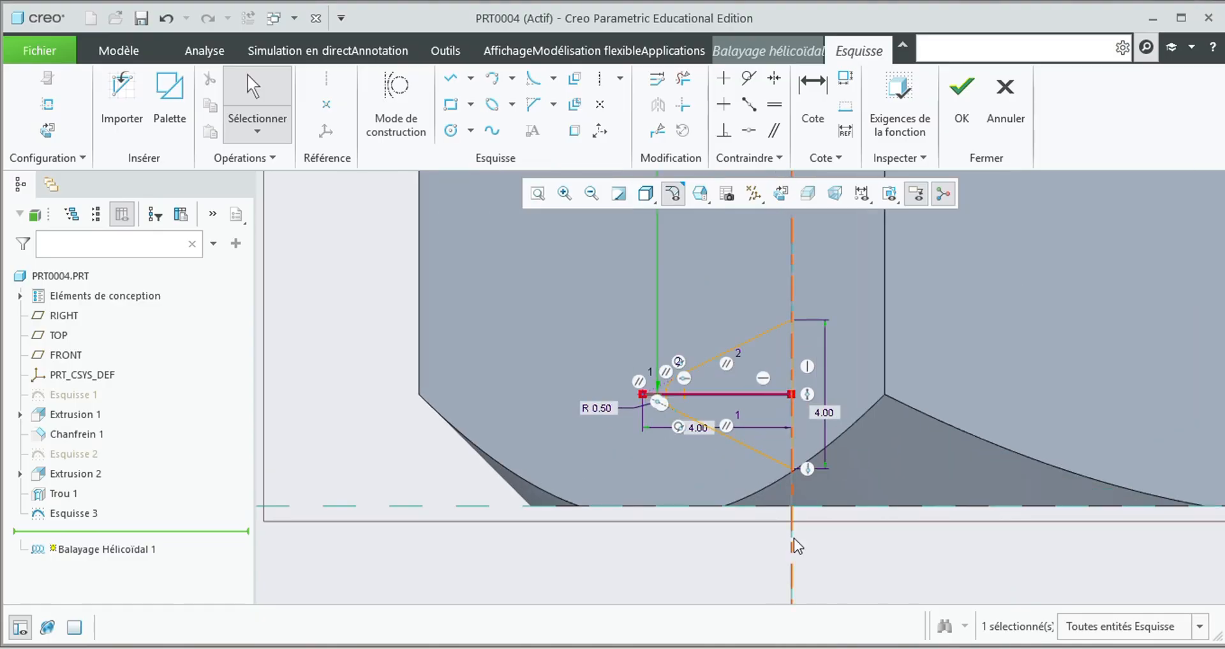
Try a distance of 22.5 mm between the section's median line and the nut's upper end face
{"action": "scroll", "coordinate": [803, 507], "scroll_direction": "down", "scroll_amount": 5}
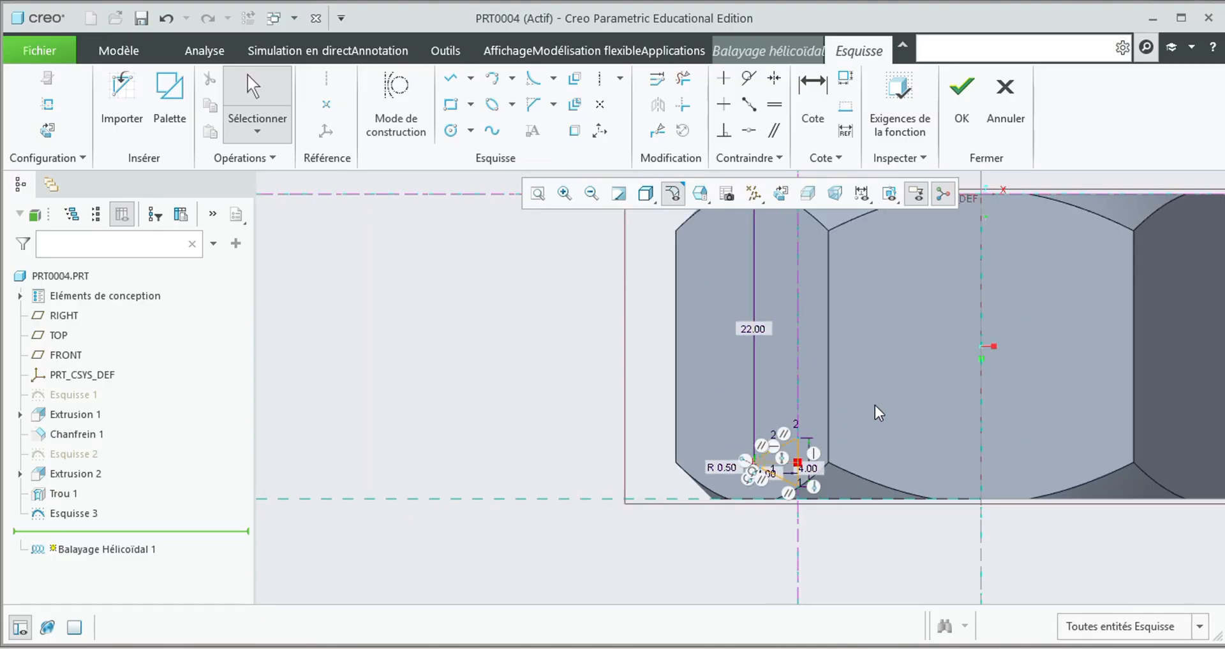
{"action": "double_click", "coordinate": [754, 328]}
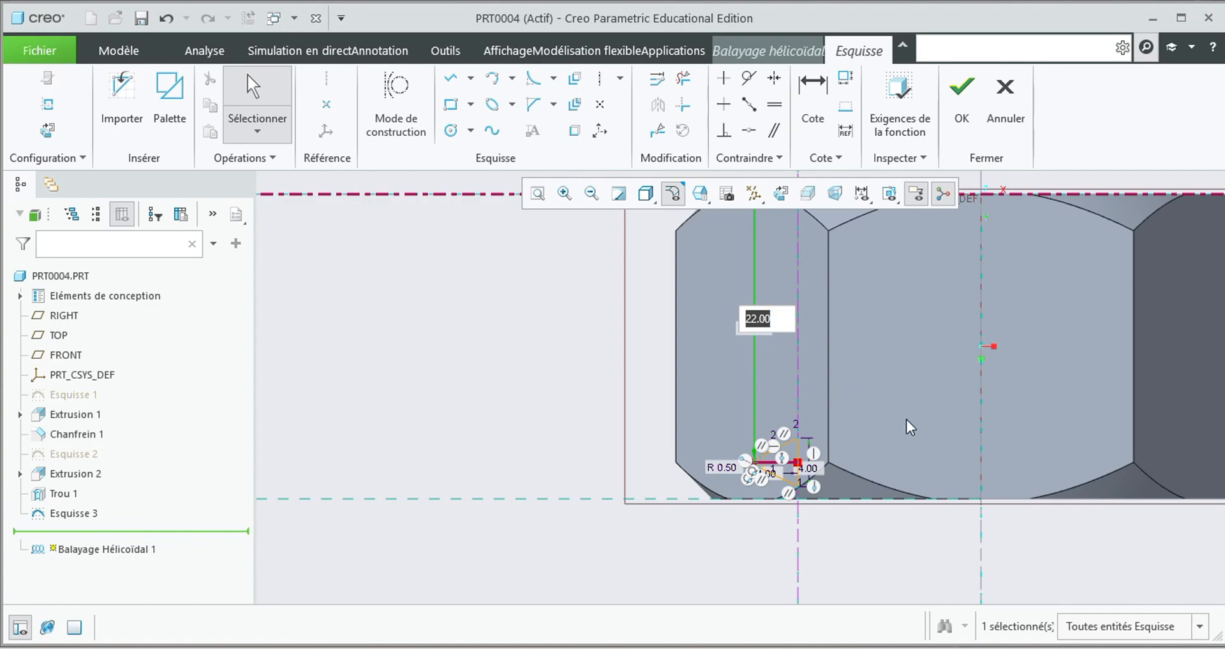
{"action": "type", "text": "22.5"}
{"action": "key", "text": "Return"}
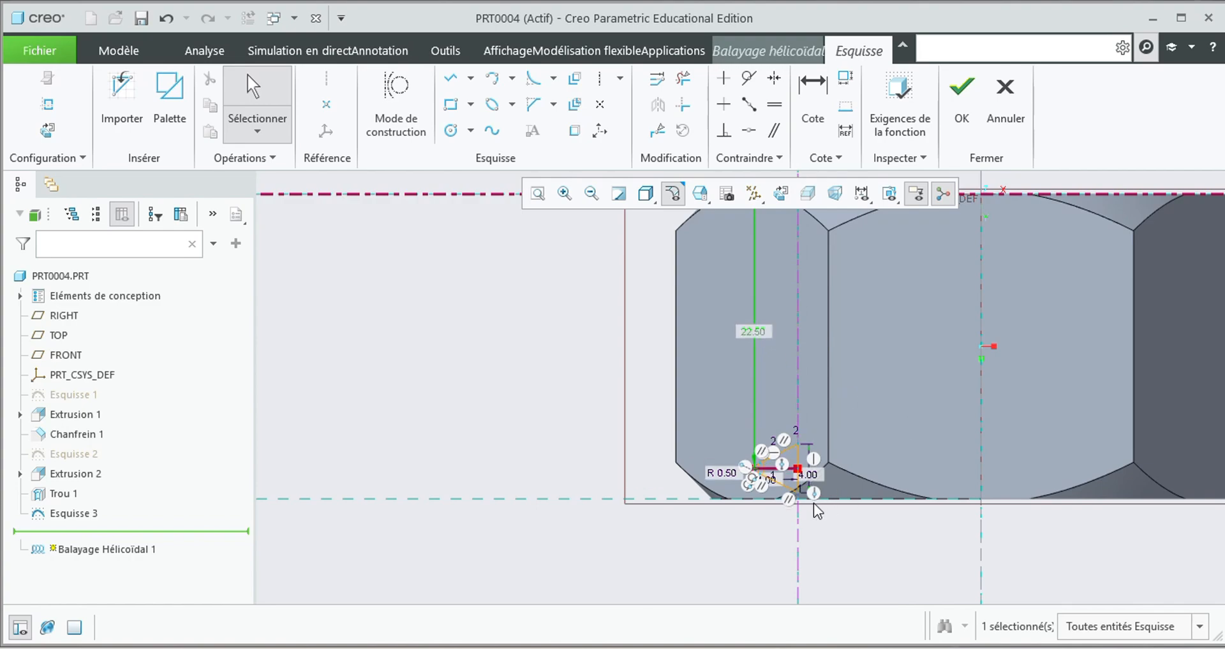
{"action": "scroll", "coordinate": [813, 503], "scroll_direction": "up", "scroll_amount": 5}
{"action": "scroll", "coordinate": [791, 479], "scroll_direction": "down", "scroll_amount": 5}
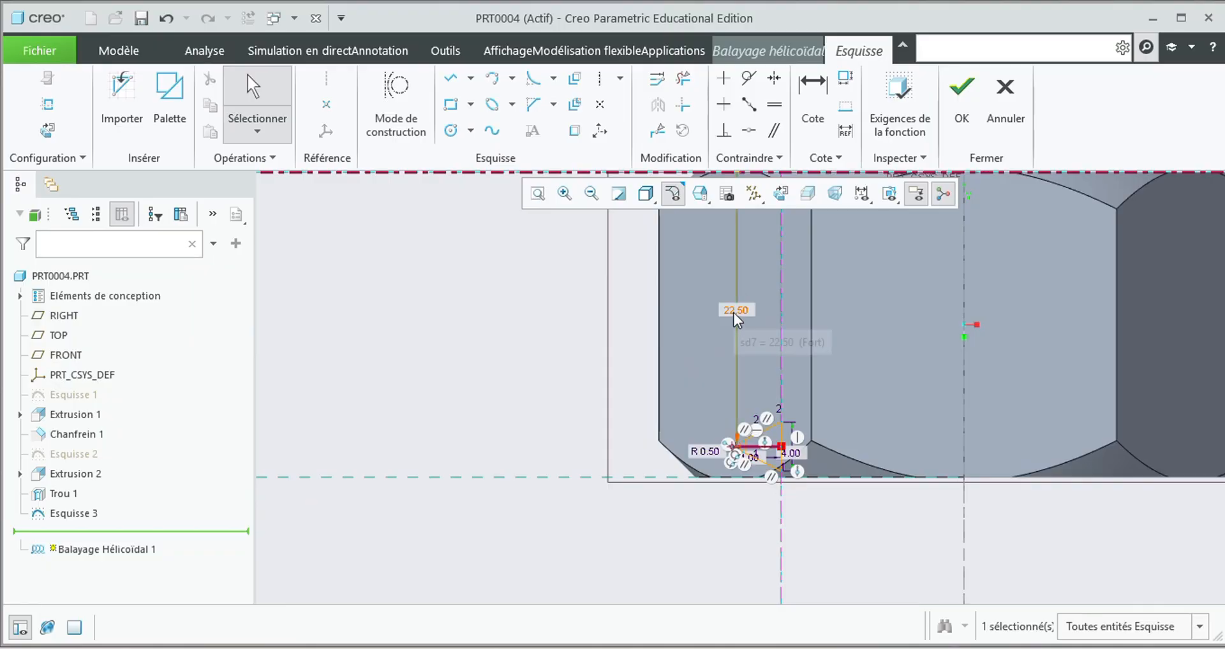
Set the distance between the section's median line and the nut's upper end face to 23 mm
{"action": "double_click", "coordinate": [735, 311]}
{"action": "type", "text": "23"}
{"action": "key", "text": "Return"}
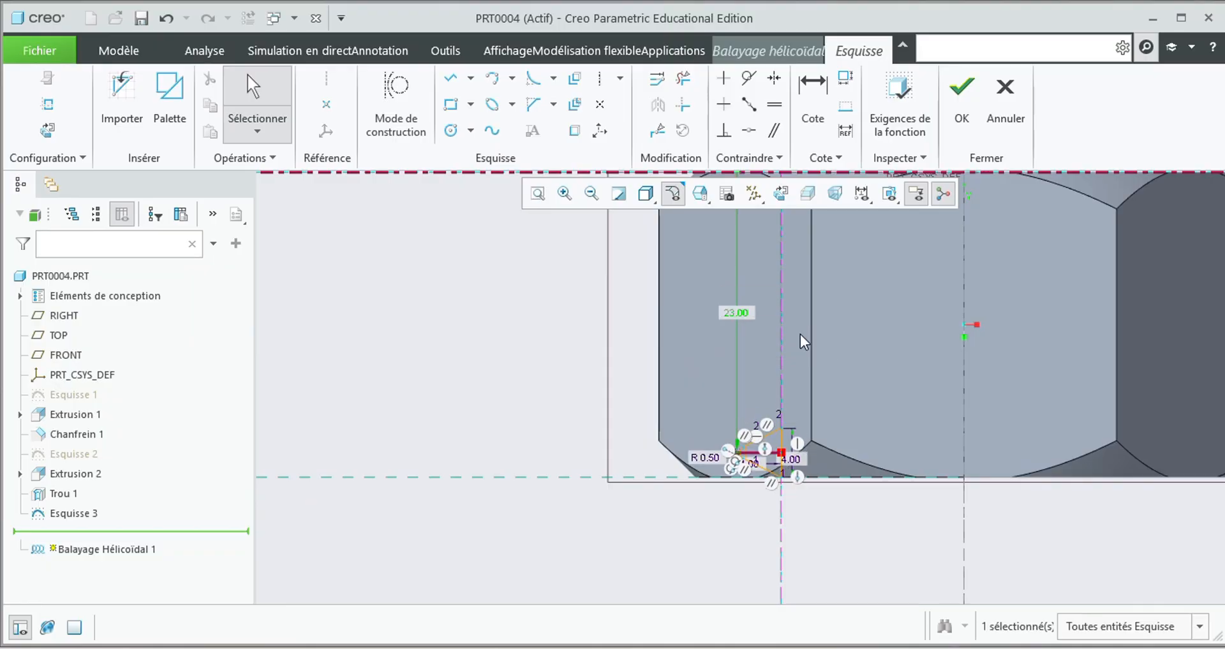
{"action": "scroll", "coordinate": [773, 477], "scroll_direction": "up", "scroll_amount": 6}
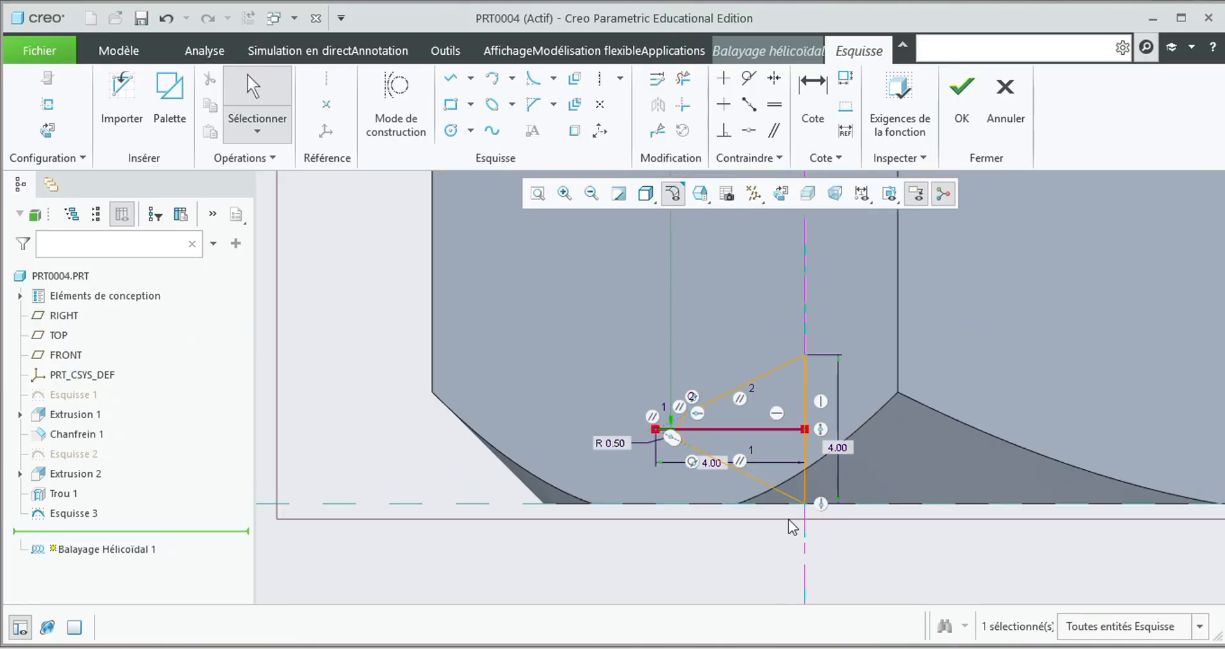
{"action": "scroll", "coordinate": [861, 427], "scroll_direction": "down", "scroll_amount": 6}
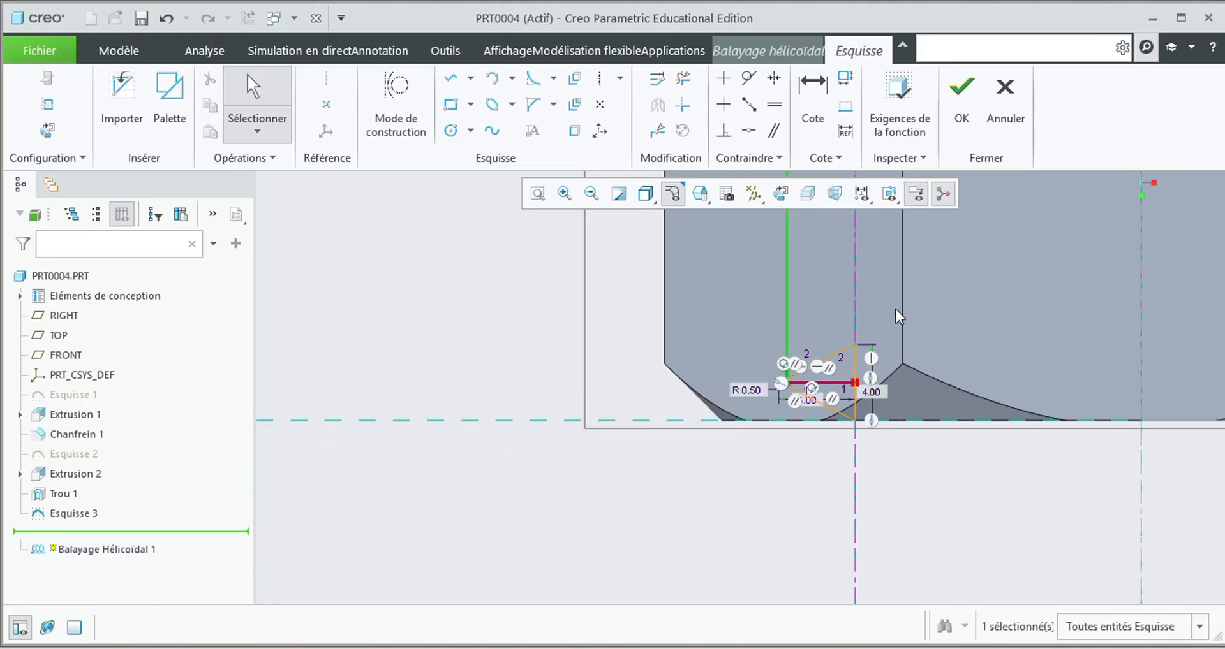
Convert the triangular section's horizontal median line into a construction line
{"action": "left_click", "coordinate": [538, 194]}
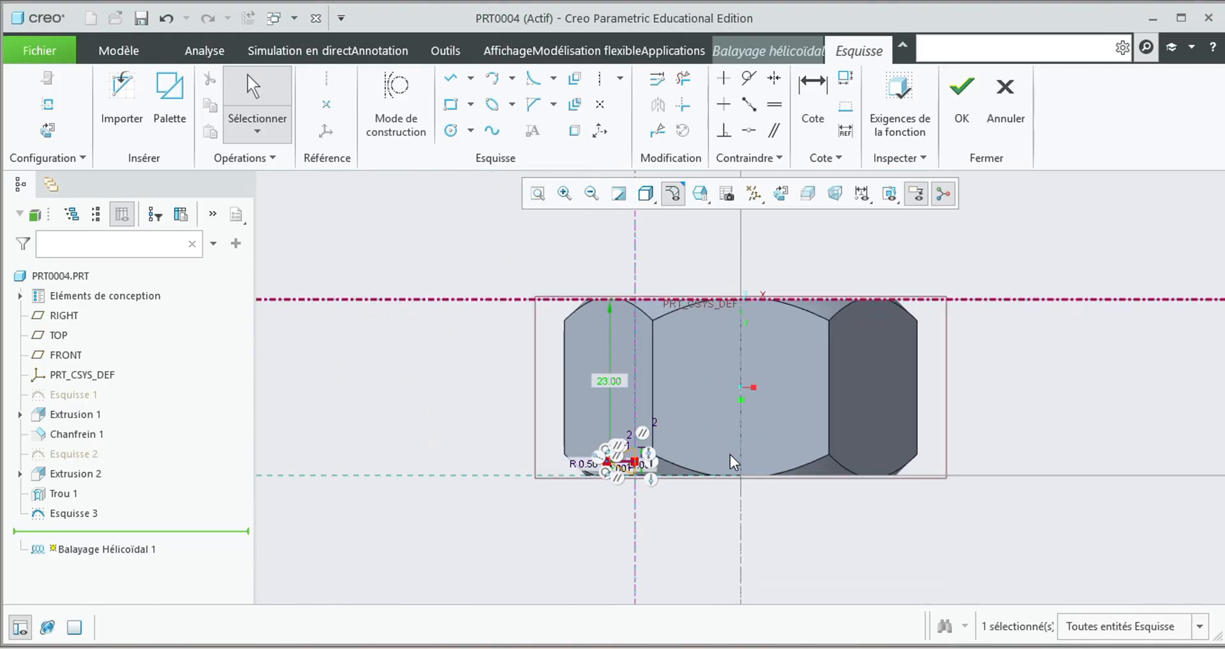
{"action": "scroll", "coordinate": [622, 491], "scroll_direction": "up", "scroll_amount": 3}
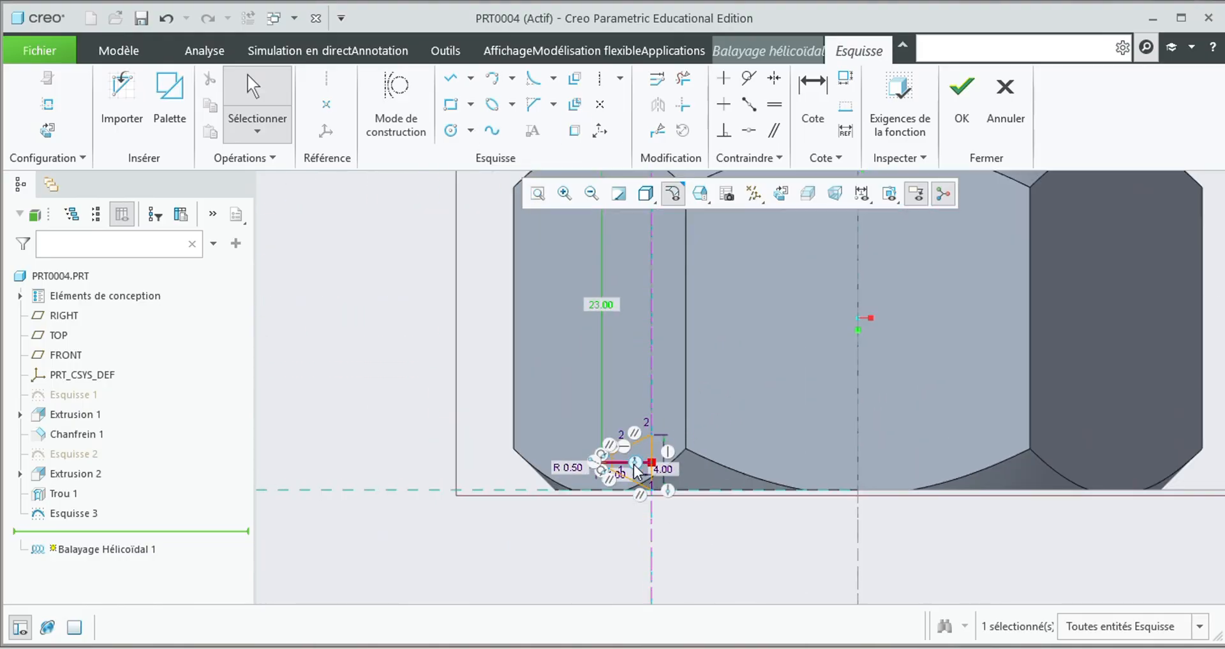
{"action": "scroll", "coordinate": [607, 461], "scroll_direction": "up", "scroll_amount": 3}
{"action": "scroll", "coordinate": [625, 460], "scroll_direction": "up", "scroll_amount": 3}
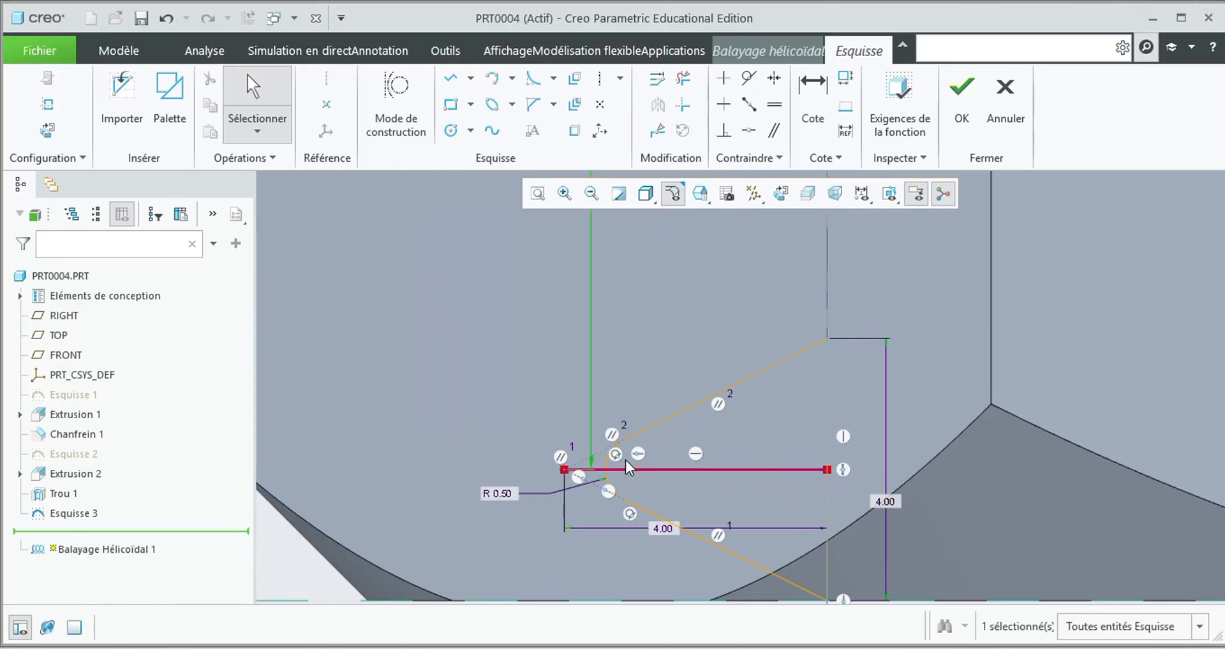
{"action": "left_click", "coordinate": [678, 468]}
{"action": "left_click", "coordinate": [732, 469]}
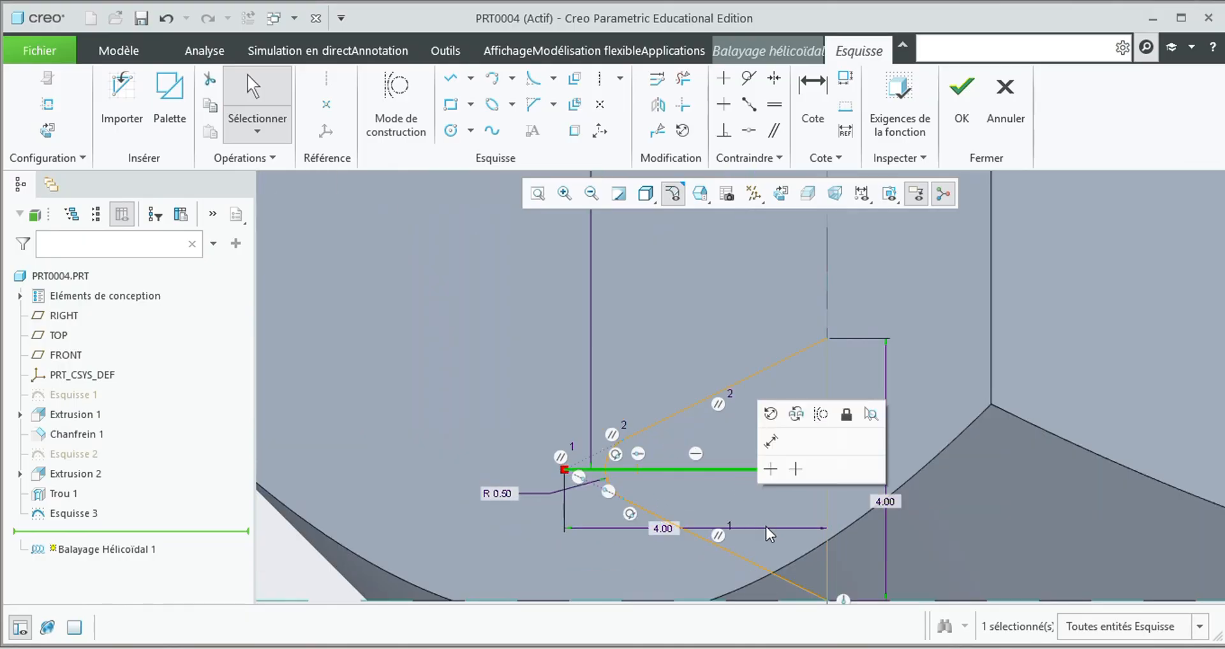
{"action": "left_click", "coordinate": [822, 415]}
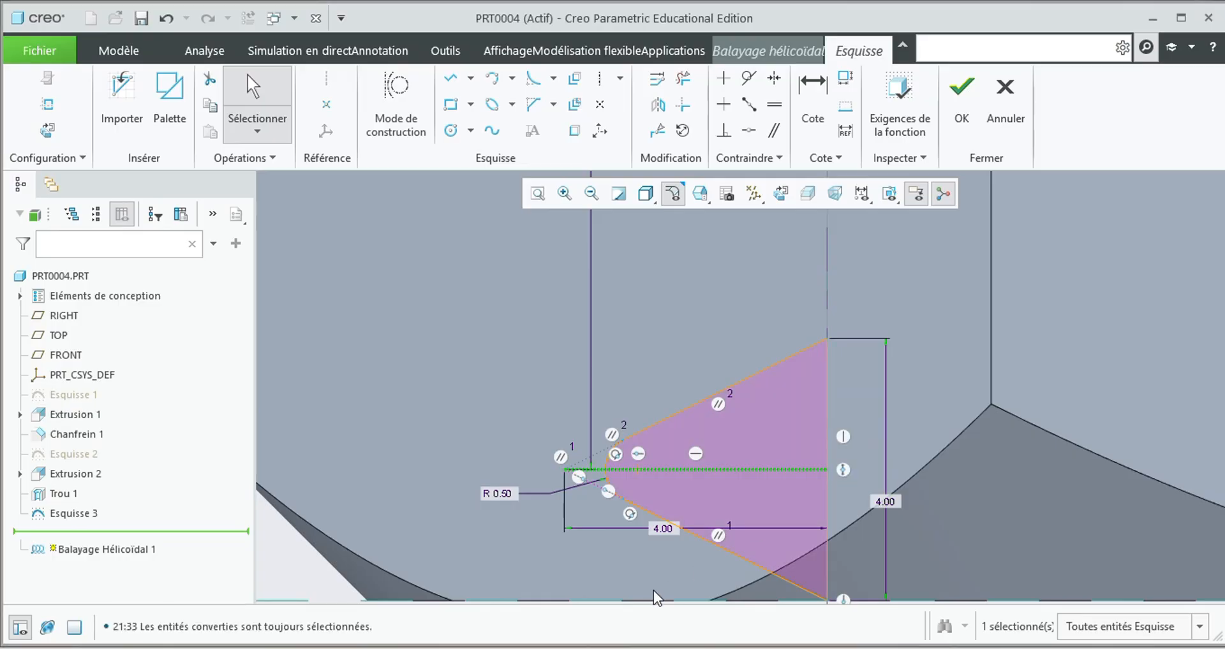
Accept the rounded triangular section sketch and return to the helical sweep definition
{"action": "scroll", "coordinate": [853, 383], "scroll_direction": "down", "scroll_amount": 5}
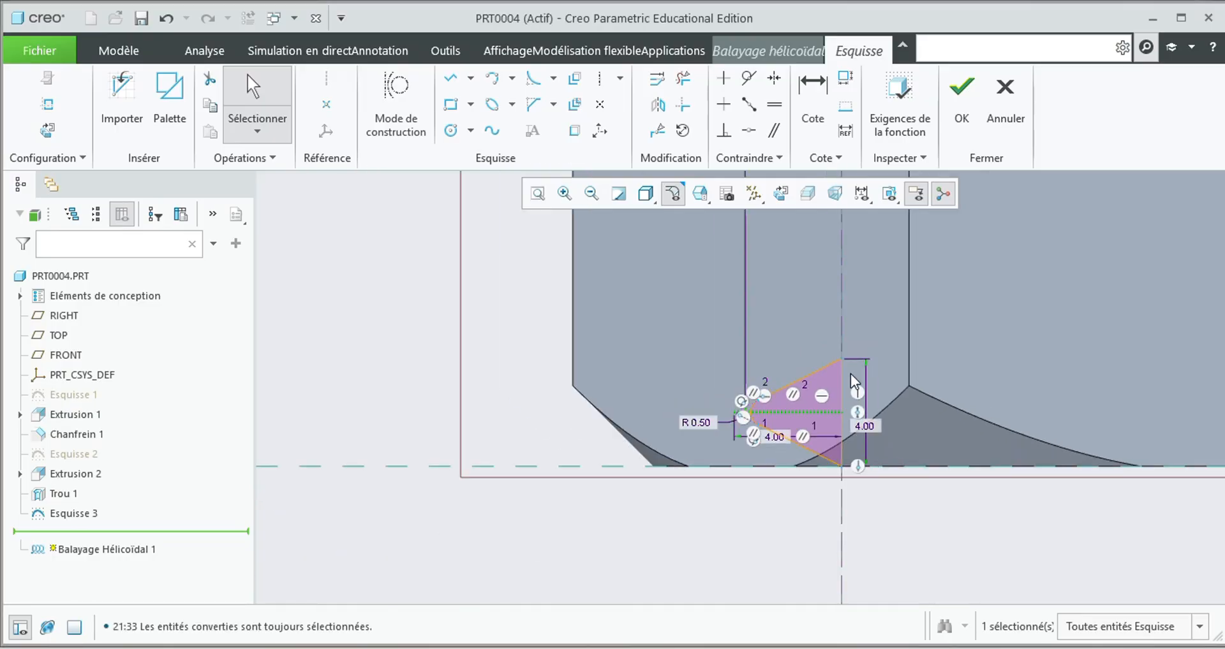
{"action": "left_click", "coordinate": [537, 193]}
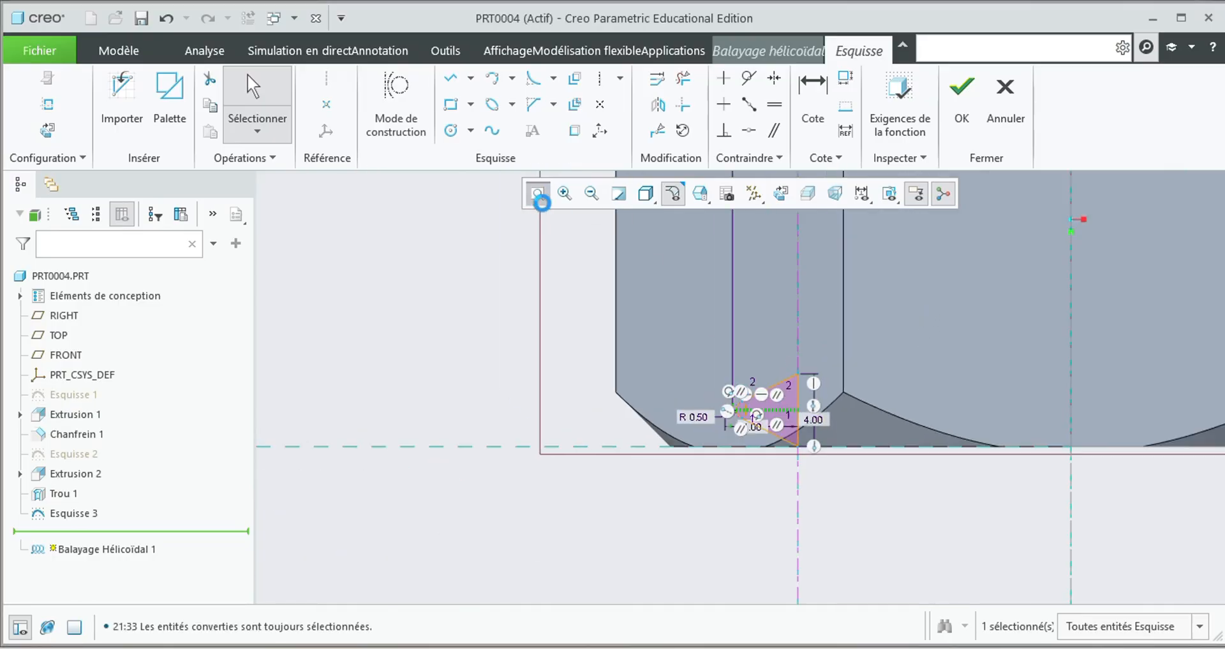
{"action": "scroll", "coordinate": [649, 407], "scroll_direction": "up", "scroll_amount": 3}
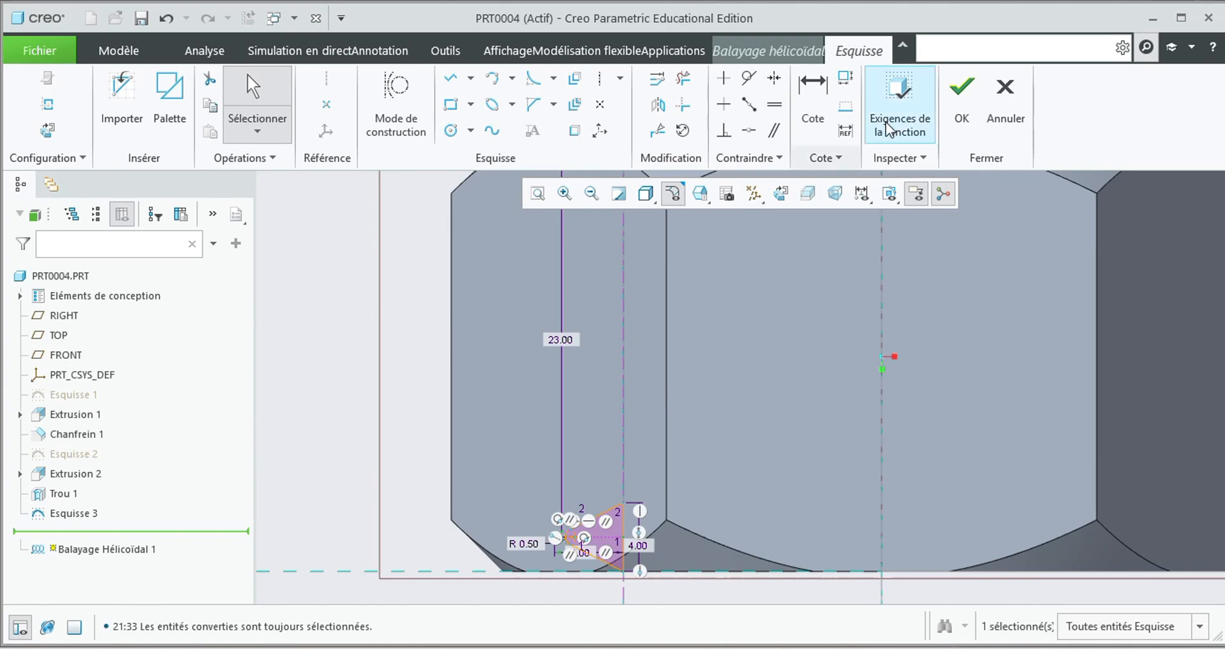
{"action": "left_click", "coordinate": [958, 106]}
{"action": "scroll", "coordinate": [721, 428], "scroll_direction": "down", "scroll_amount": 2}
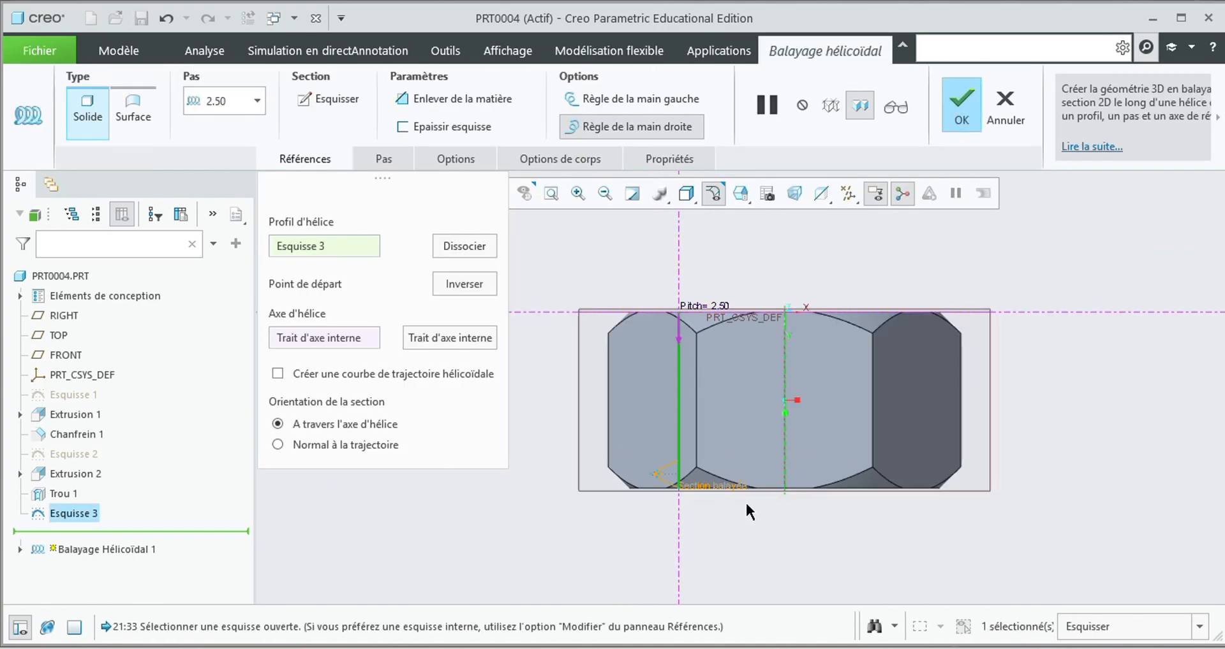
Set the helical sweep to remove material from the nut
{"action": "scroll", "coordinate": [720, 511], "scroll_direction": "up", "scroll_amount": 1}
{"action": "middle_click_drag", "start_coordinate": [719, 510], "coordinate": [716, 485]}
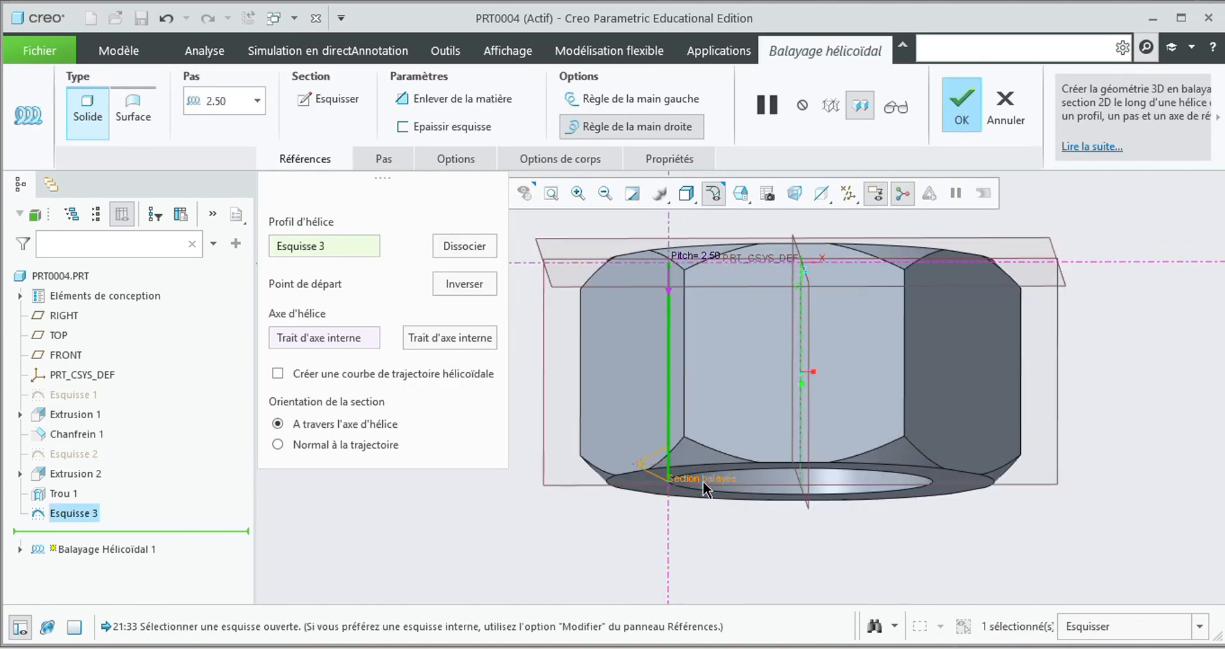
{"action": "scroll", "coordinate": [724, 536], "scroll_direction": "down", "scroll_amount": 3}
{"action": "scroll", "coordinate": [737, 542], "scroll_direction": "up", "scroll_amount": 2}
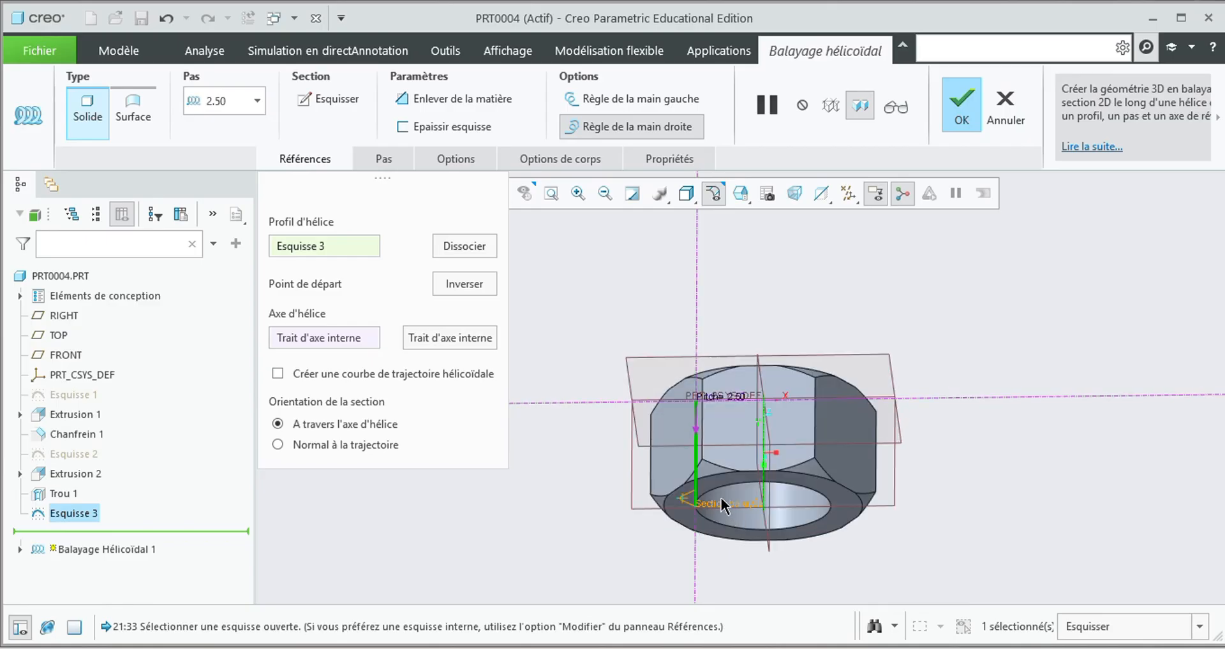
{"action": "middle_click_drag", "start_coordinate": [713, 489], "coordinate": [711, 552]}
{"action": "scroll", "coordinate": [716, 542], "scroll_direction": "up", "scroll_amount": 1}
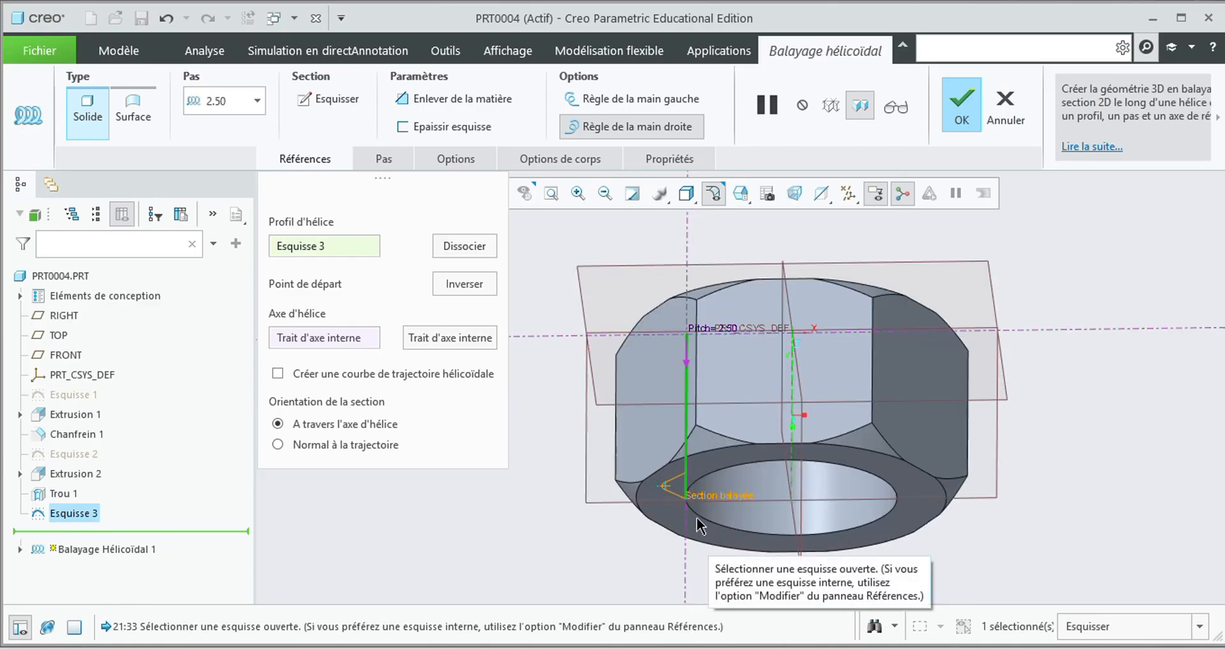
{"action": "left_click", "coordinate": [443, 98]}
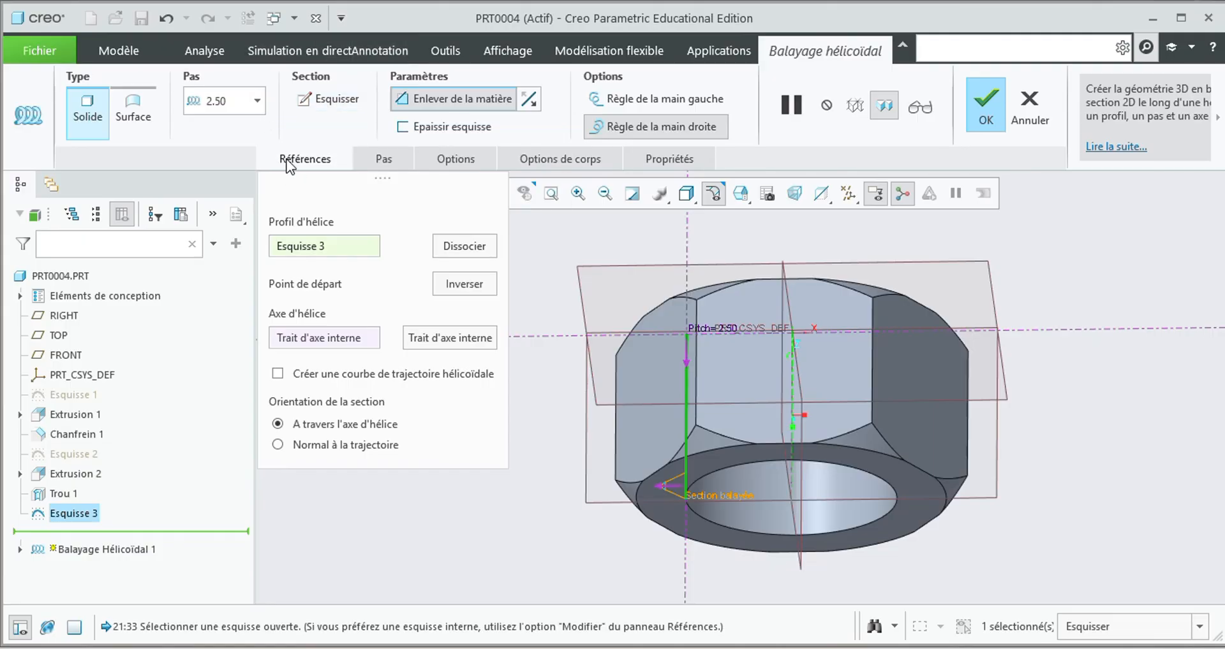
Try a pitch of 5 mm for the helical sweep cut
{"action": "left_click", "coordinate": [260, 103]}
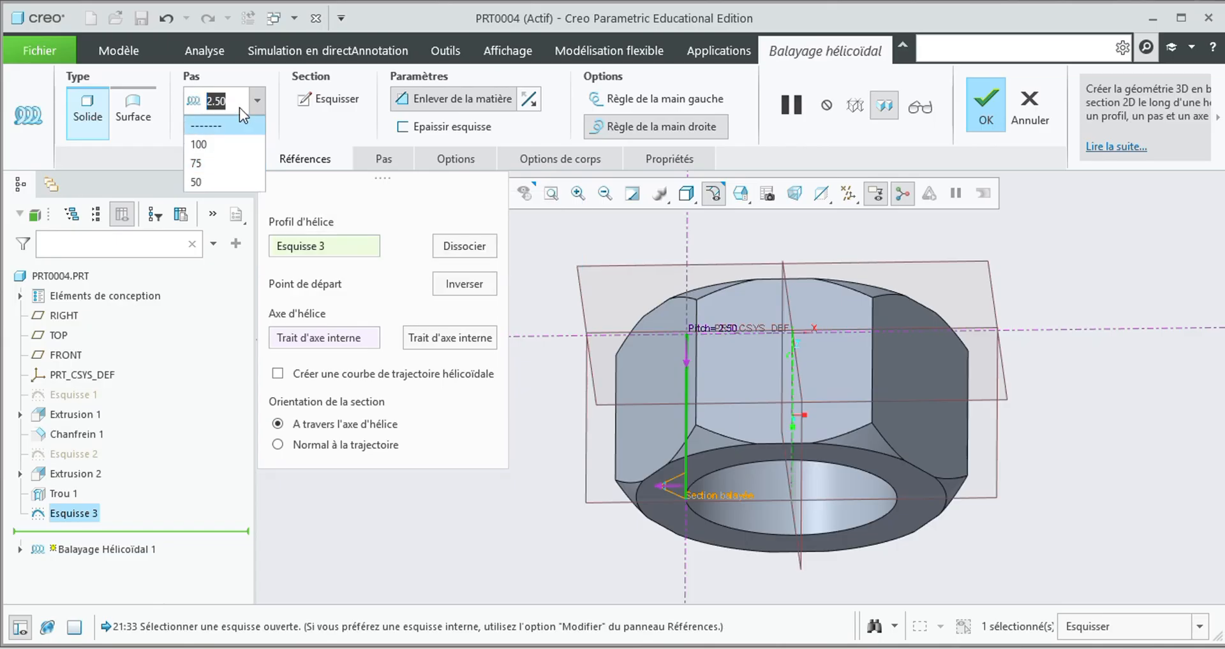
{"action": "type", "text": "5"}
{"action": "key", "text": "Return"}
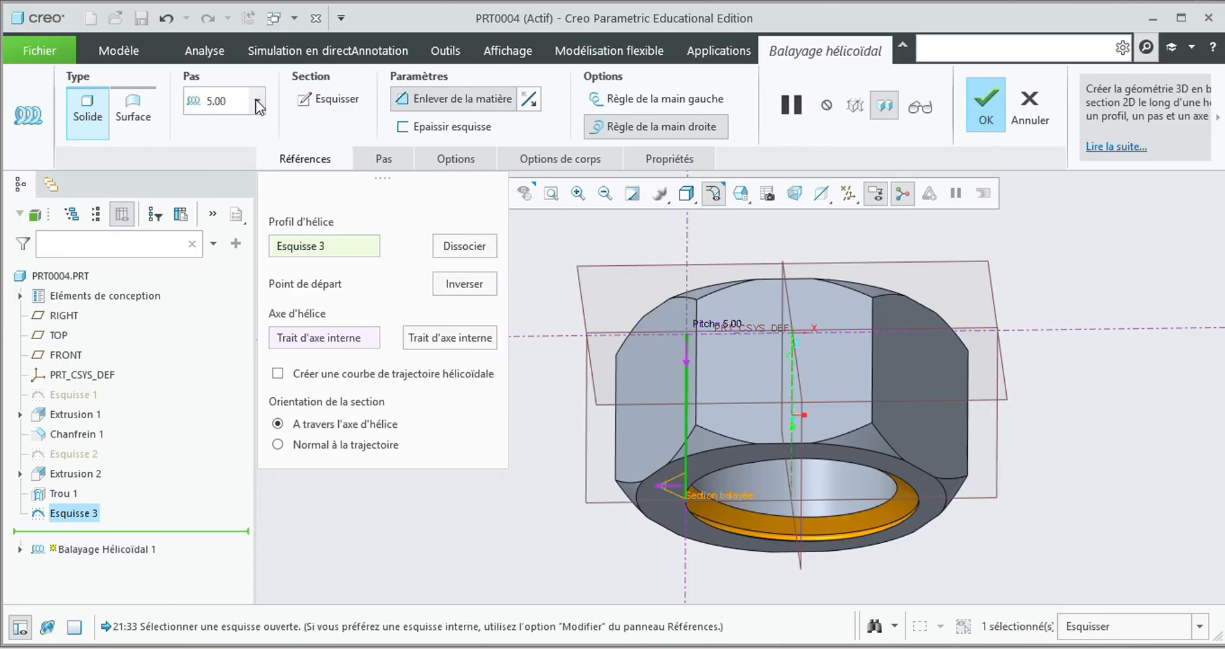
Examine the helical cut preview inside the nut's bore from both end faces
{"action": "scroll", "coordinate": [897, 512], "scroll_direction": "up", "scroll_amount": 5}
{"action": "scroll", "coordinate": [847, 519], "scroll_direction": "down", "scroll_amount": 3}
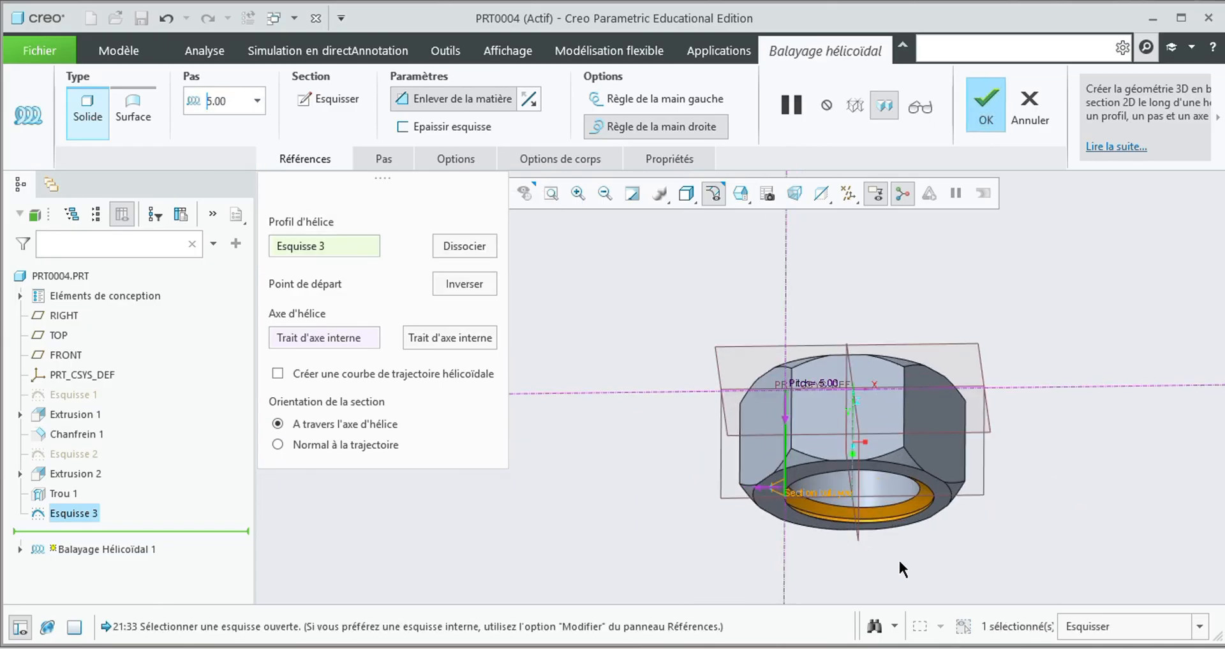
{"action": "middle_click_drag", "start_coordinate": [916, 566], "coordinate": [867, 523]}
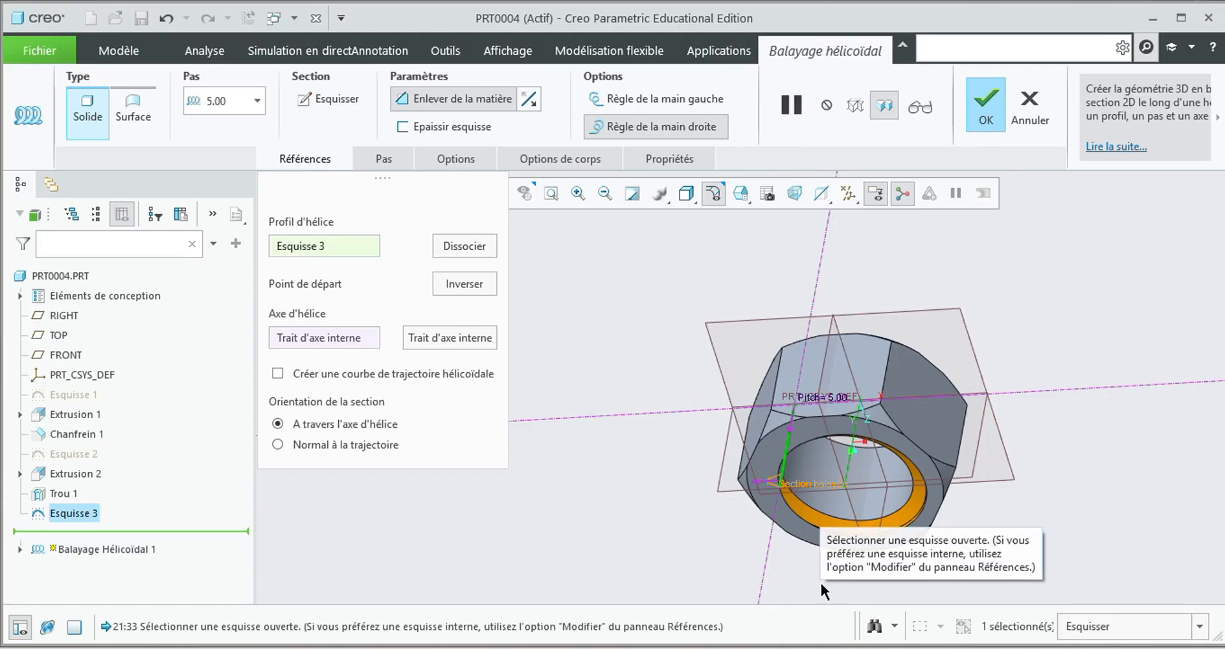
{"action": "scroll", "coordinate": [797, 568], "scroll_direction": "up", "scroll_amount": 4}
{"action": "scroll", "coordinate": [852, 560], "scroll_direction": "down", "scroll_amount": 3}
{"action": "scroll", "coordinate": [724, 546], "scroll_direction": "down", "scroll_amount": 4}
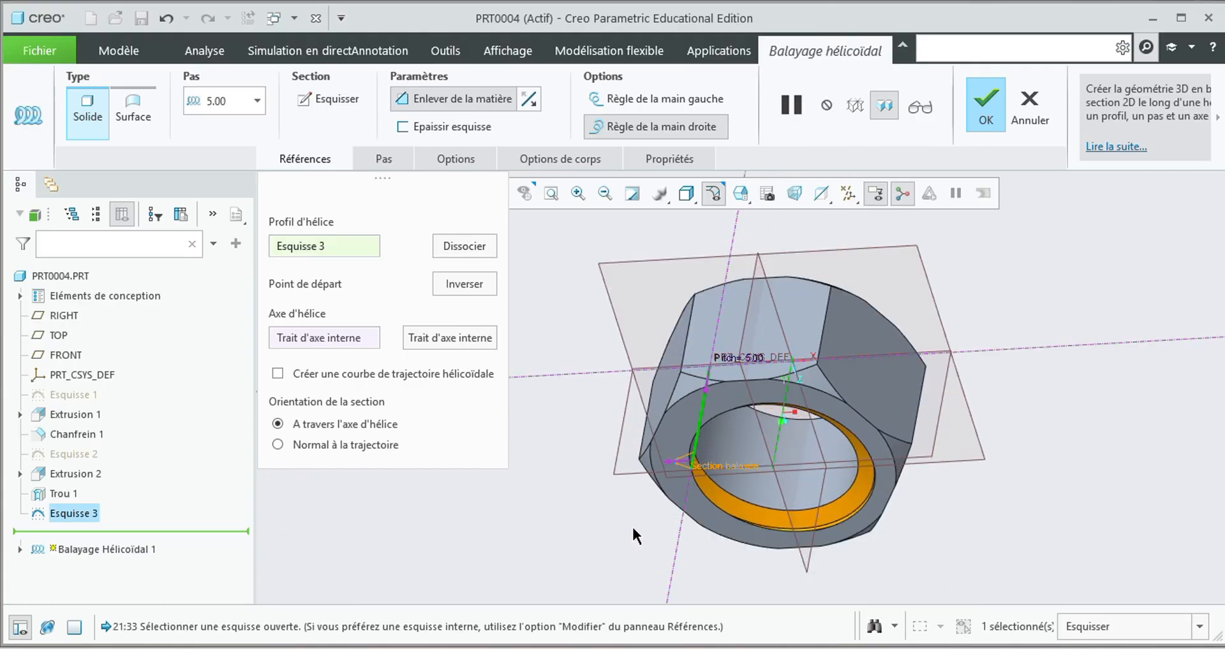
{"action": "middle_click_drag", "start_coordinate": [632, 499], "coordinate": [571, 527]}
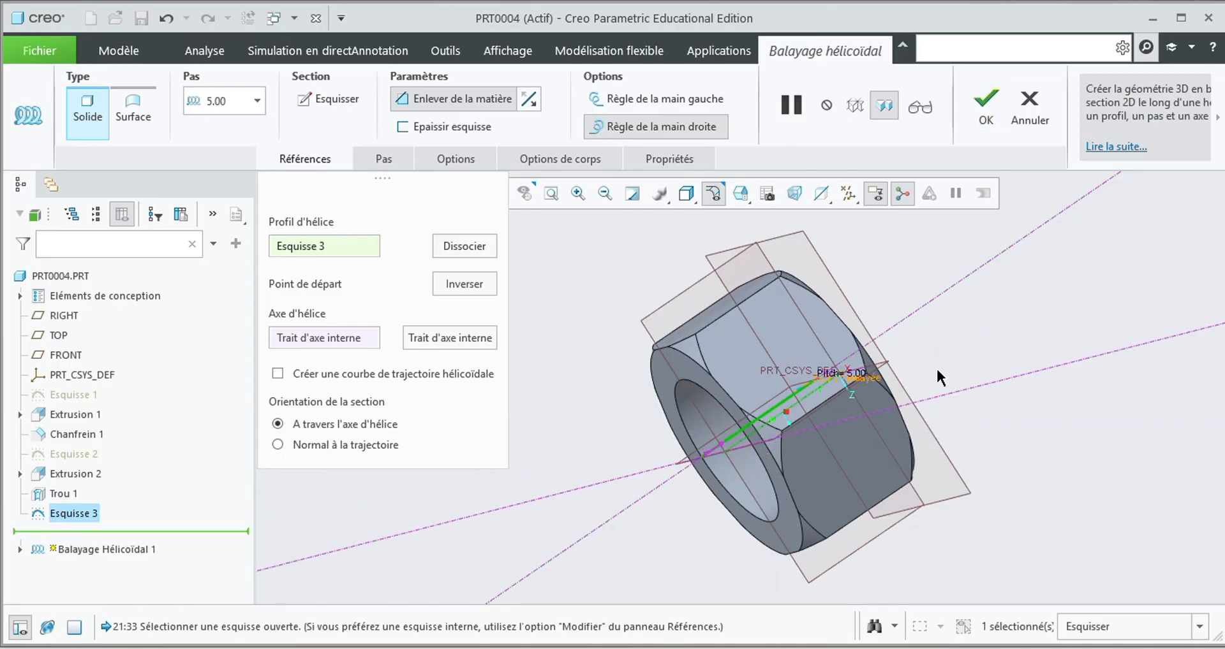
{"action": "middle_click_drag", "start_coordinate": [937, 371], "coordinate": [853, 407]}
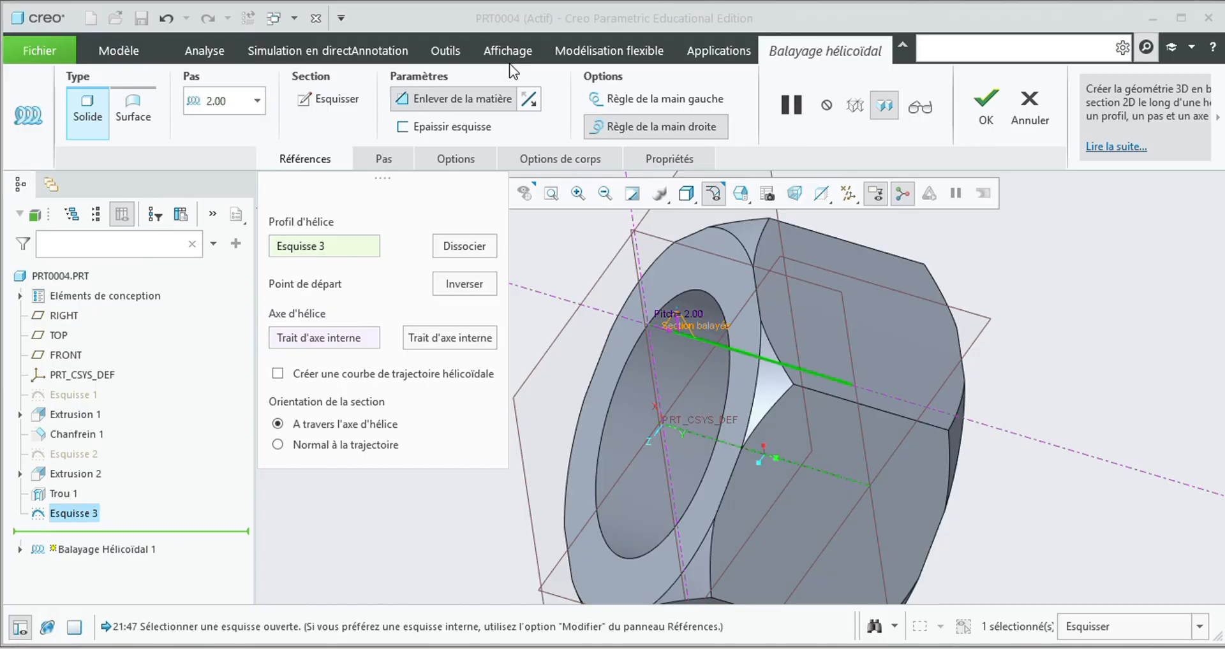
Change the helical sweep's pitch back to 5 mm and check the thread preview in the bore
{"action": "left_click", "coordinate": [257, 101]}
{"action": "left_click", "coordinate": [209, 153]}
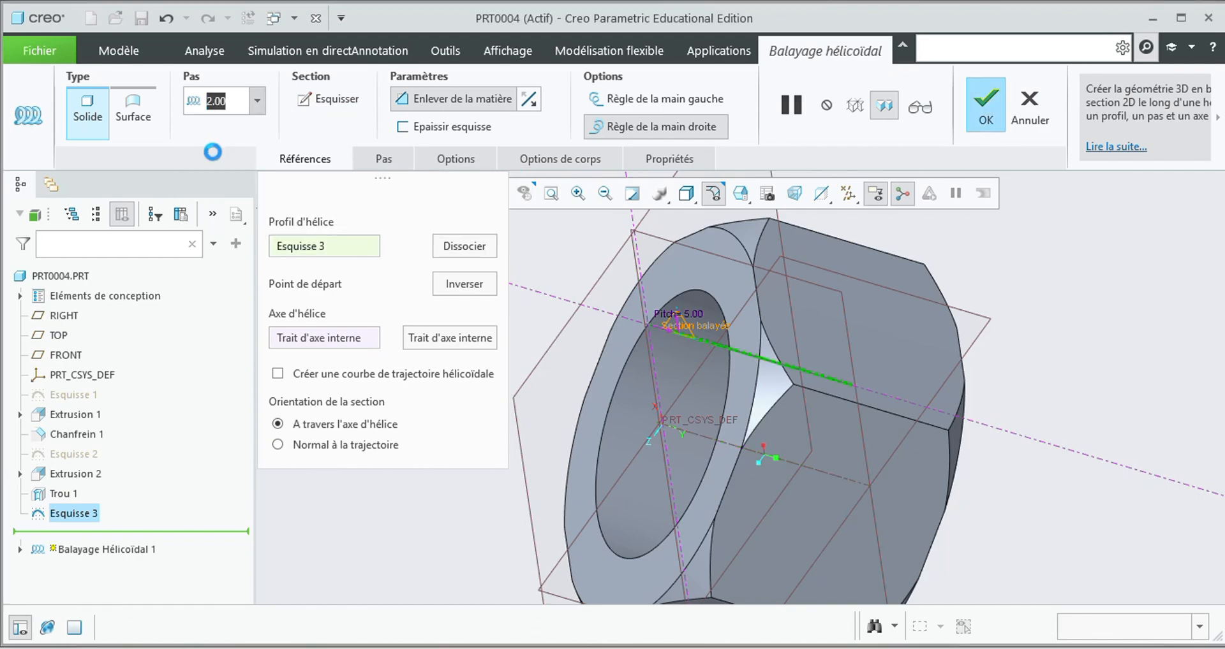
{"action": "scroll", "coordinate": [619, 338], "scroll_direction": "down", "scroll_amount": 1}
{"action": "scroll", "coordinate": [562, 414], "scroll_direction": "down", "scroll_amount": 2}
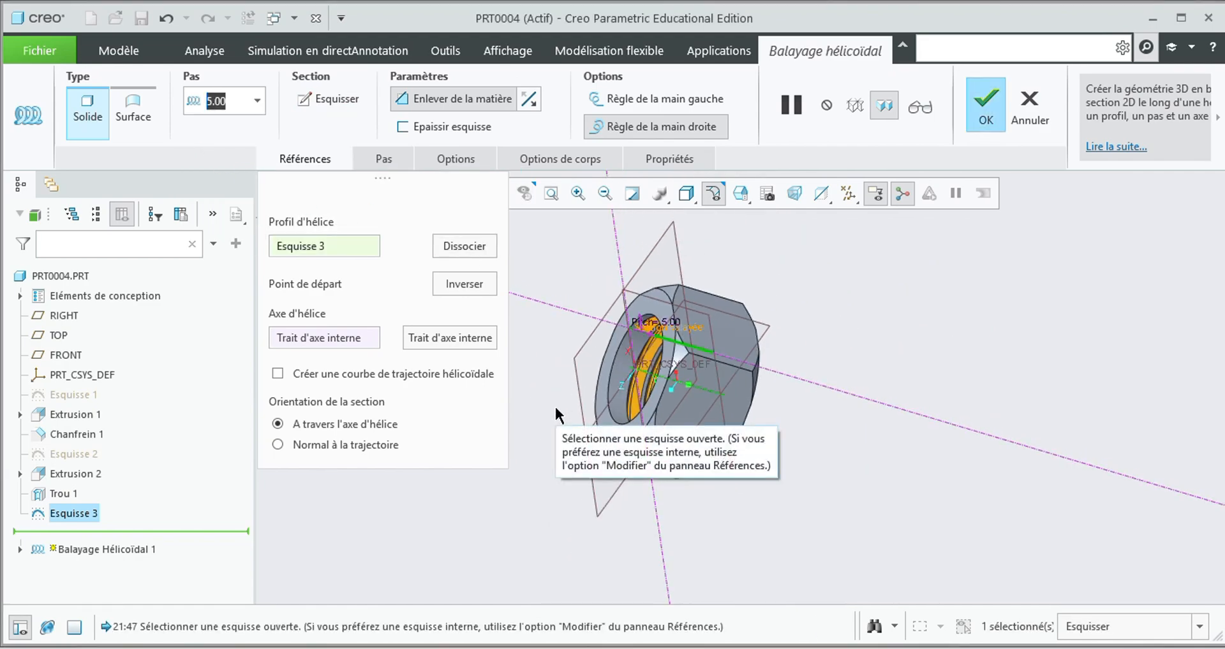
{"action": "middle_click_drag", "start_coordinate": [555, 415], "coordinate": [752, 410]}
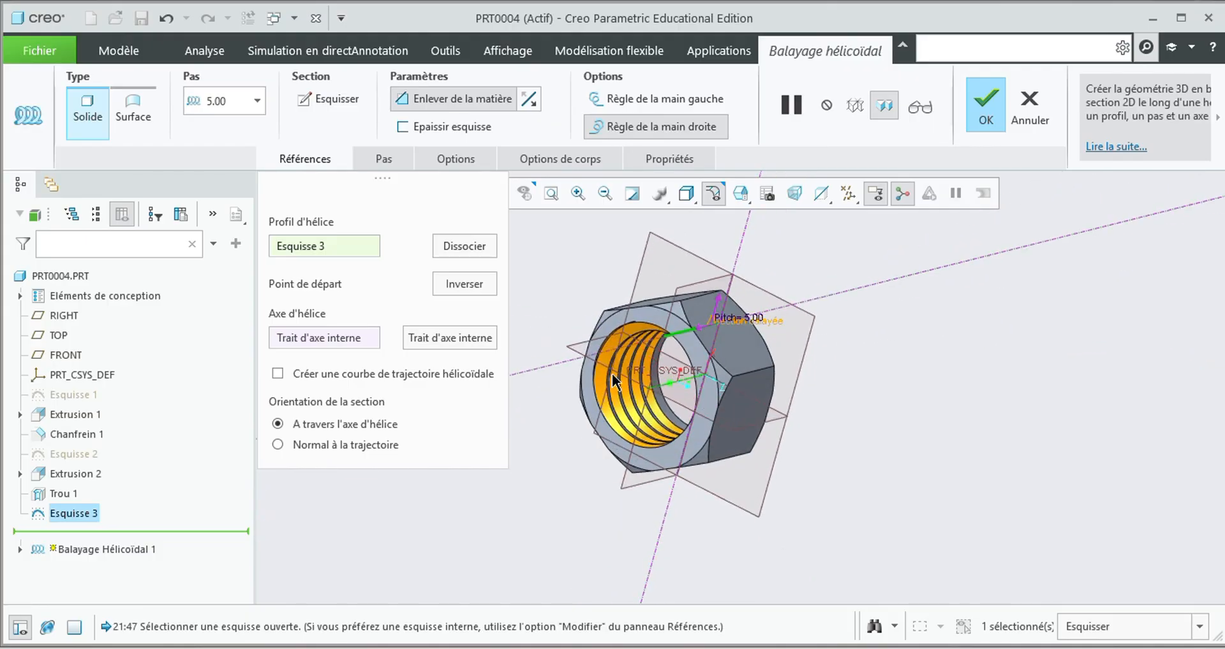
{"action": "scroll", "coordinate": [632, 383], "scroll_direction": "up", "scroll_amount": 4}
{"action": "scroll", "coordinate": [613, 329], "scroll_direction": "down", "scroll_amount": 4}
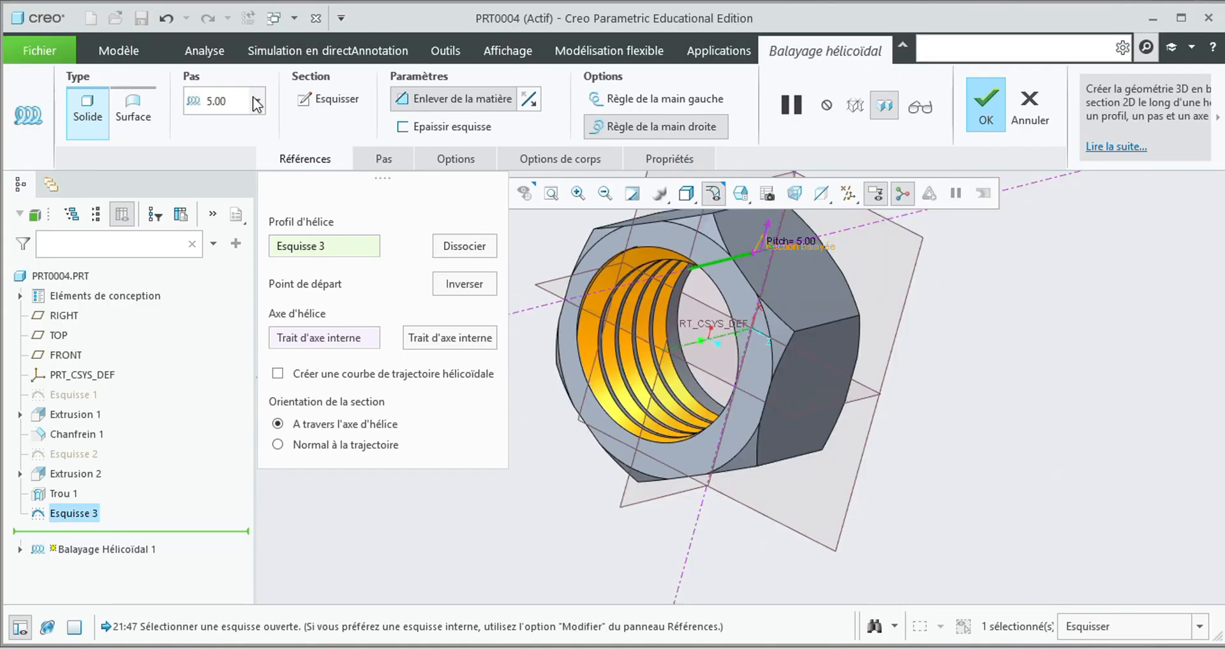
Set the pitch of the helical sweep cut to 4 mm
{"action": "double_click", "coordinate": [220, 101]}
{"action": "type", "text": "4"}
{"action": "key", "text": "Return"}
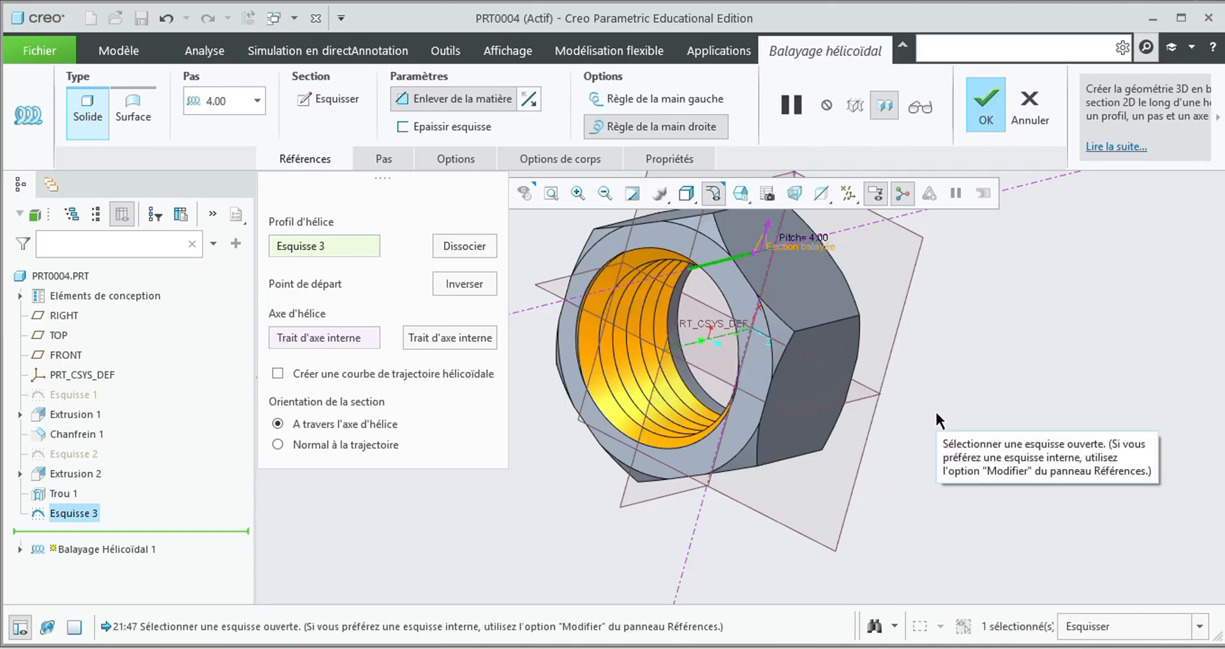
Examine the spacing and extent of the thread preview along the nut's bore
{"action": "mouse_move", "coordinate": [907, 349]}
{"action": "middle_mouse_down"}
{"action": "mouse_move", "coordinate": [832, 345]}
{"action": "mouse_move", "coordinate": [781, 378]}
{"action": "mouse_move", "coordinate": [826, 355]}
{"action": "mouse_move", "coordinate": [902, 368]}
{"action": "middle_mouse_up"}
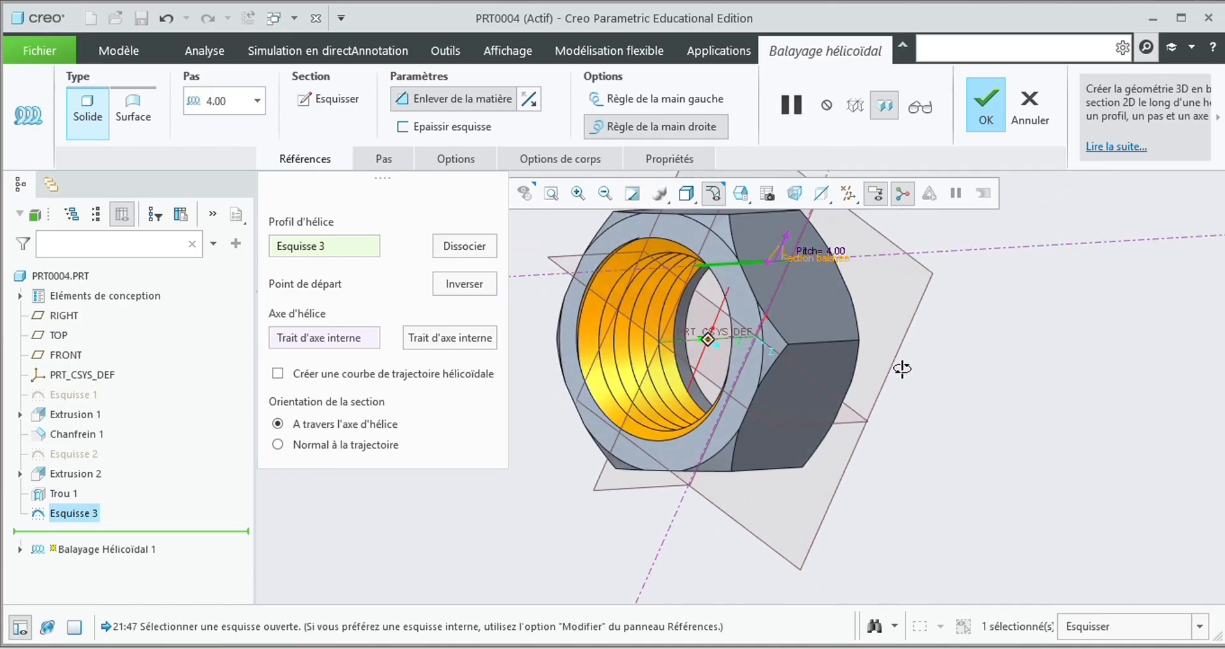
{"action": "scroll", "coordinate": [902, 368], "scroll_direction": "up", "scroll_amount": 1}
{"action": "scroll", "coordinate": [651, 331], "scroll_direction": "down", "scroll_amount": 2}
{"action": "scroll", "coordinate": [738, 349], "scroll_direction": "down", "scroll_amount": 2}
{"action": "scroll", "coordinate": [738, 348], "scroll_direction": "up", "scroll_amount": 2}
{"action": "scroll", "coordinate": [853, 328], "scroll_direction": "up", "scroll_amount": 2}
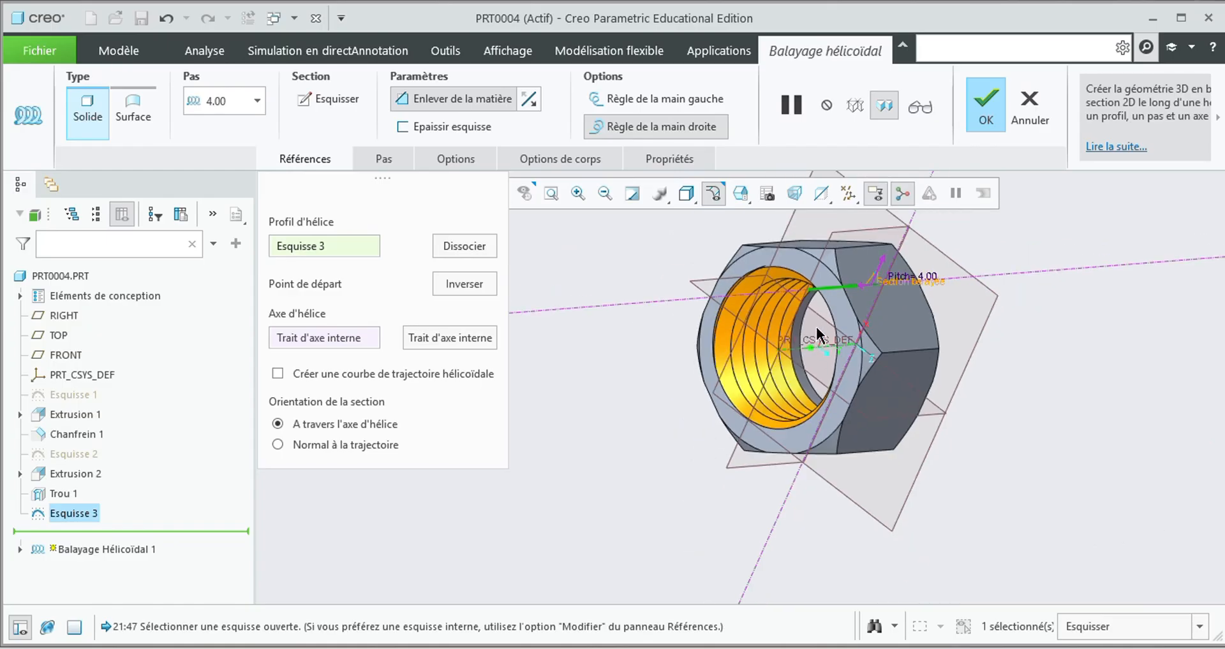
{"action": "scroll", "coordinate": [798, 335], "scroll_direction": "down", "scroll_amount": 2}
{"action": "scroll", "coordinate": [865, 313], "scroll_direction": "up", "scroll_amount": 2}
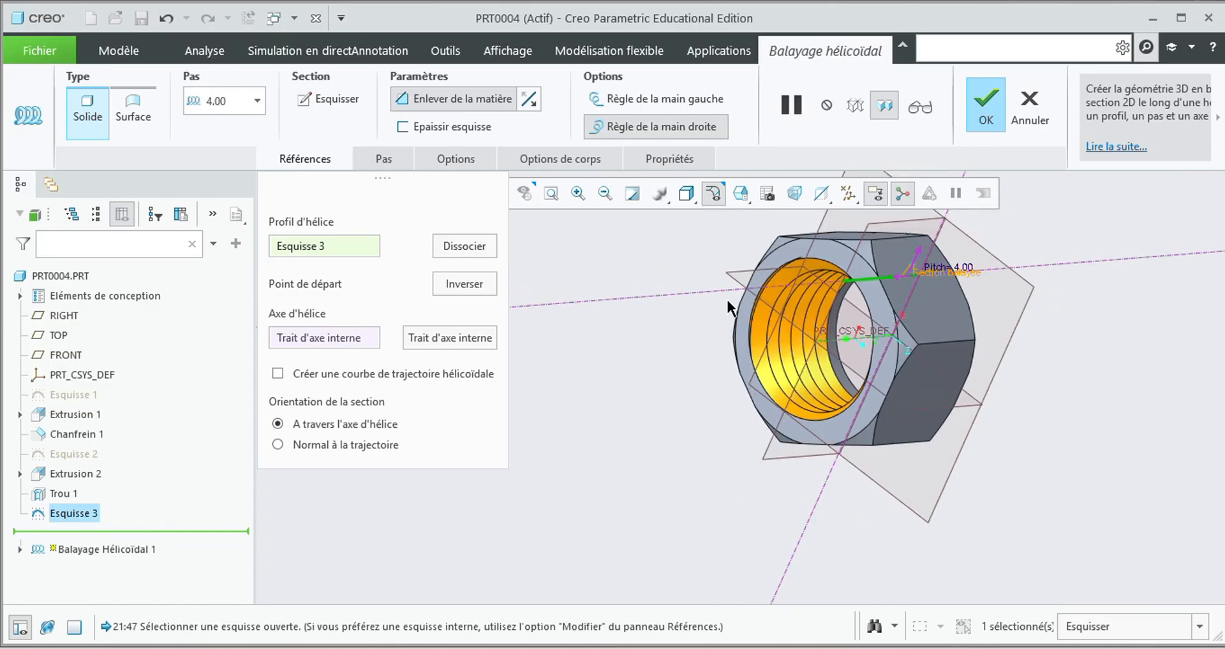
Set the thread section's 4 mm offset from the vertical sketch reference to 2 mm and complete the helical sweep cut
{"action": "left_click", "coordinate": [329, 99]}
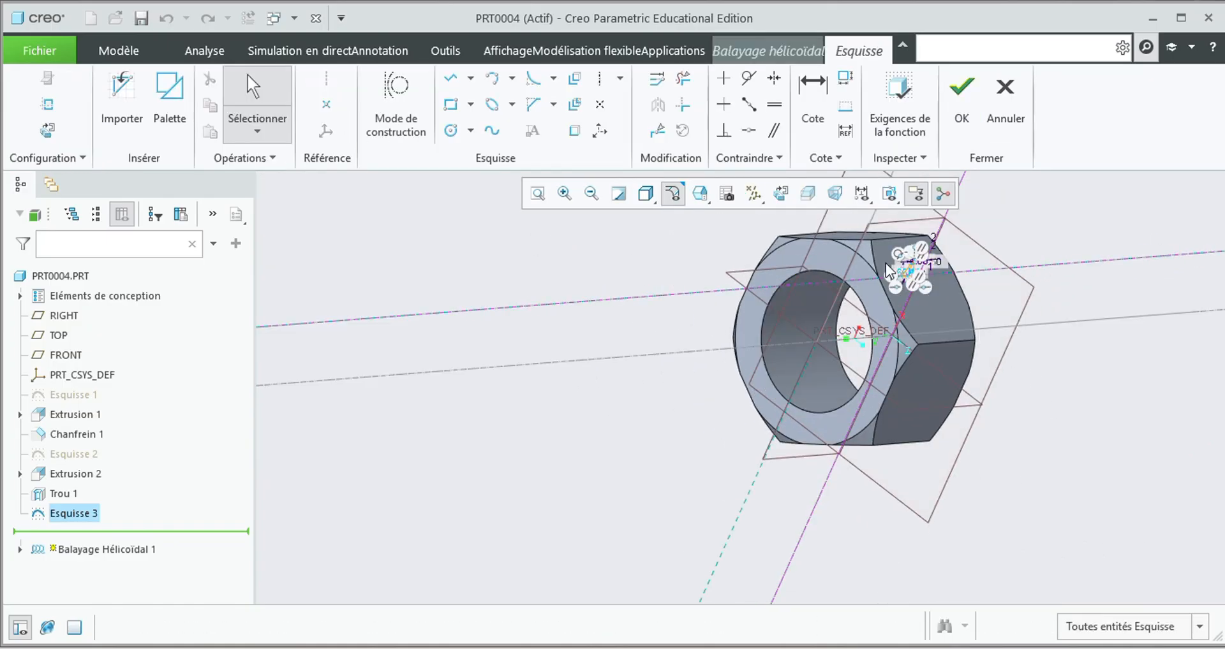
{"action": "scroll", "coordinate": [919, 266], "scroll_direction": "down", "scroll_amount": 6}
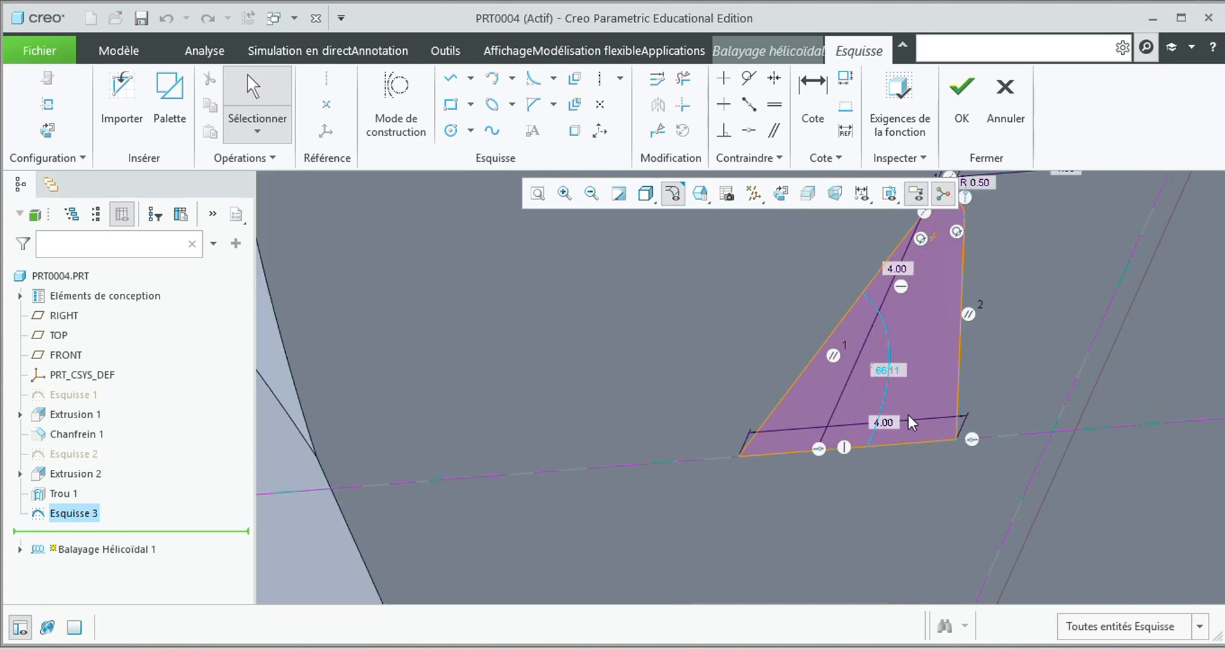
{"action": "scroll", "coordinate": [1033, 423], "scroll_direction": "up", "scroll_amount": 6}
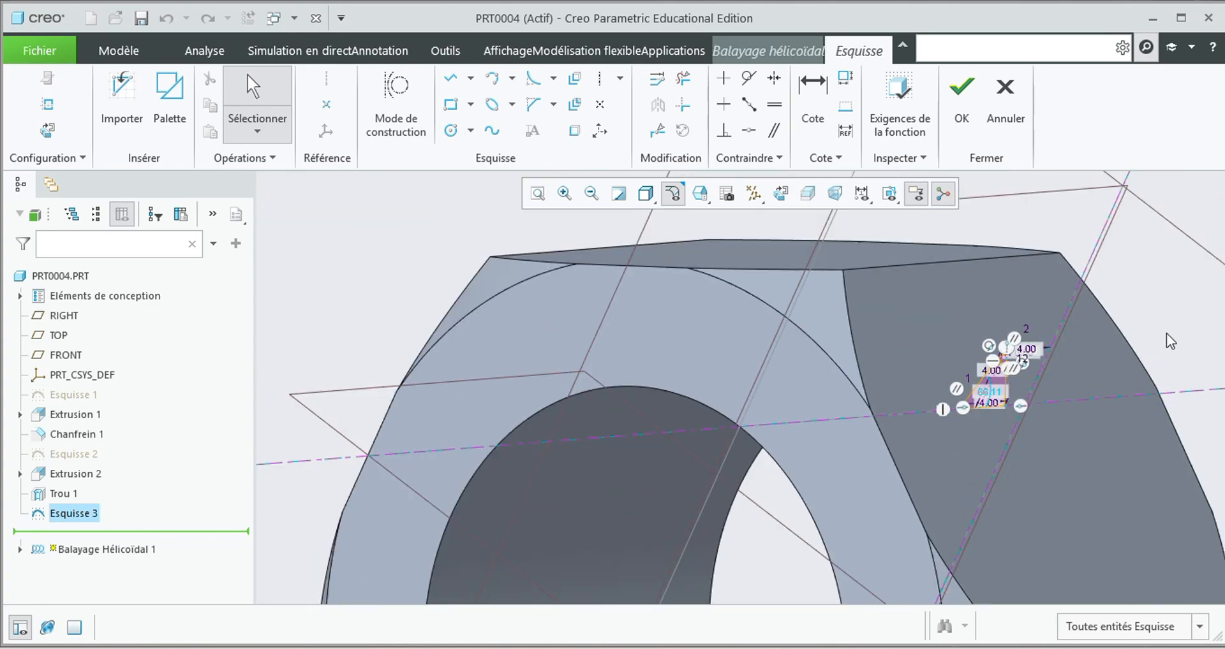
{"action": "mouse_move", "coordinate": [1133, 328]}
{"action": "middle_mouse_down"}
{"action": "mouse_move", "coordinate": [1069, 309]}
{"action": "mouse_move", "coordinate": [1057, 281]}
{"action": "mouse_move", "coordinate": [930, 315]}
{"action": "mouse_move", "coordinate": [944, 313]}
{"action": "middle_mouse_up"}
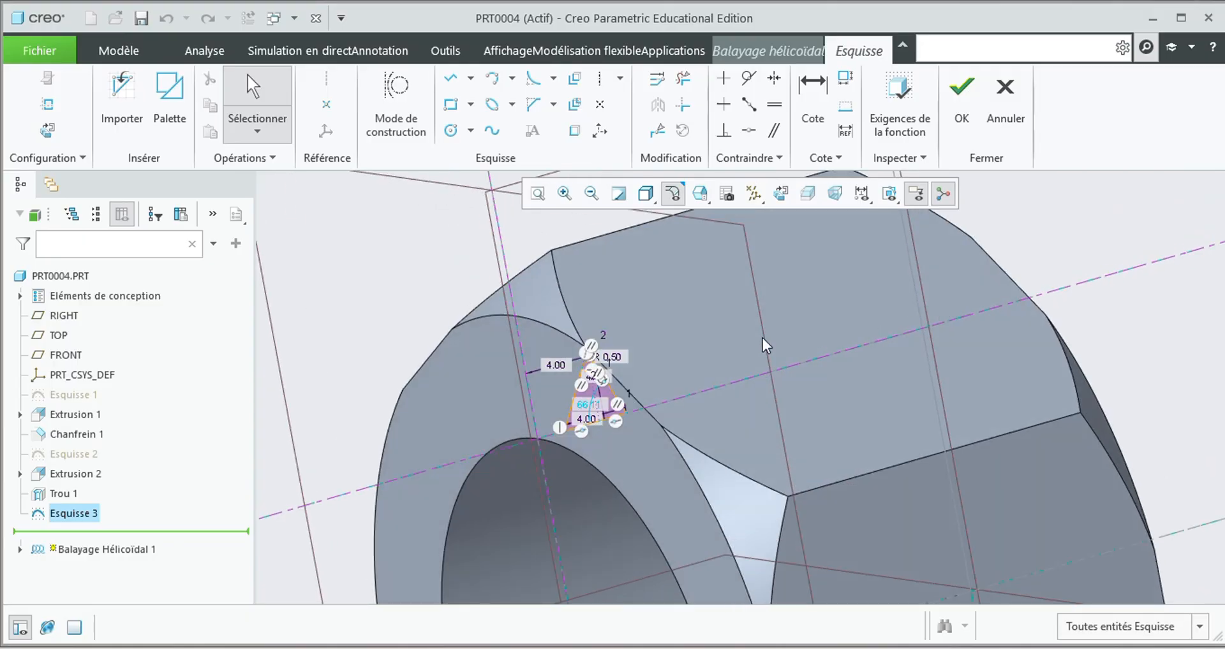
{"action": "scroll", "coordinate": [594, 392], "scroll_direction": "down", "scroll_amount": 3}
{"action": "left_click", "coordinate": [533, 356]}
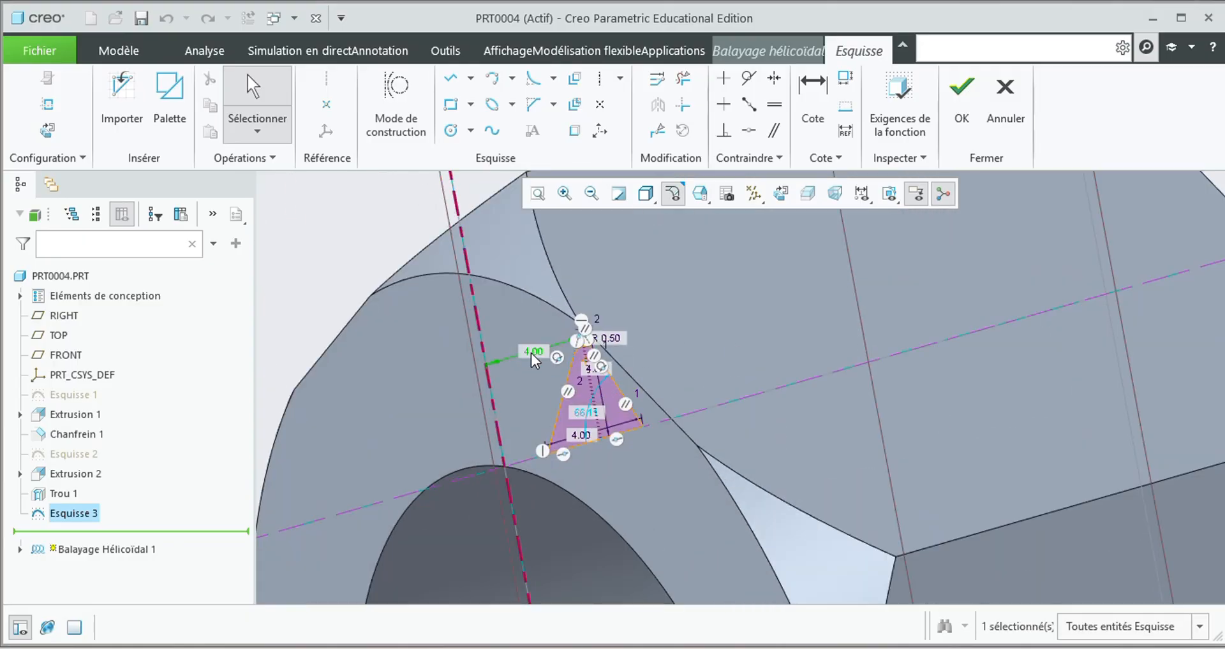
{"action": "double_click", "coordinate": [533, 355]}
{"action": "type", "text": "2"}
{"action": "key", "text": "Return"}
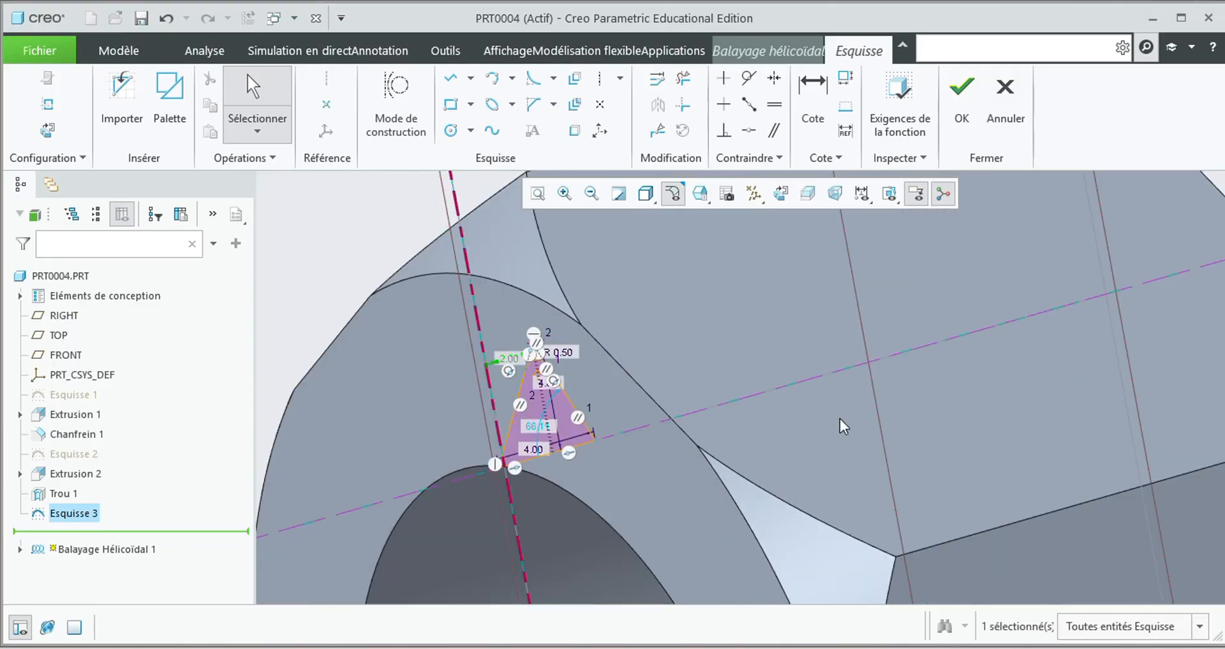
{"action": "left_click", "coordinate": [961, 96]}
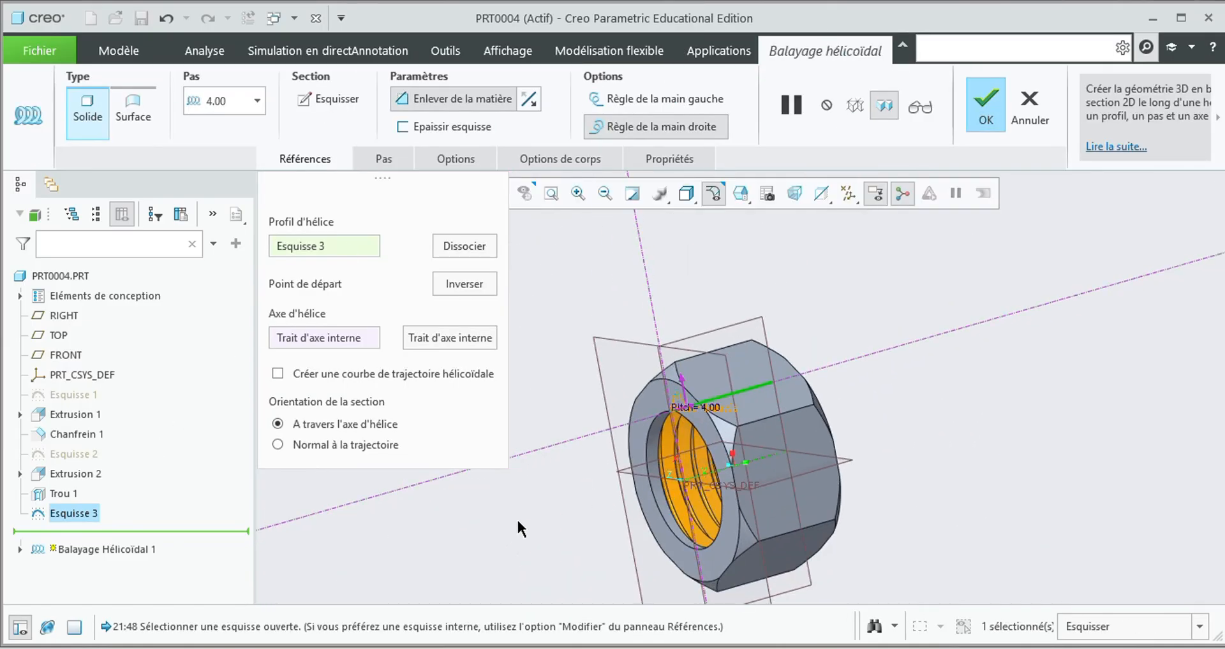
{"action": "middle_click_drag", "start_coordinate": [522, 528], "coordinate": [942, 463]}
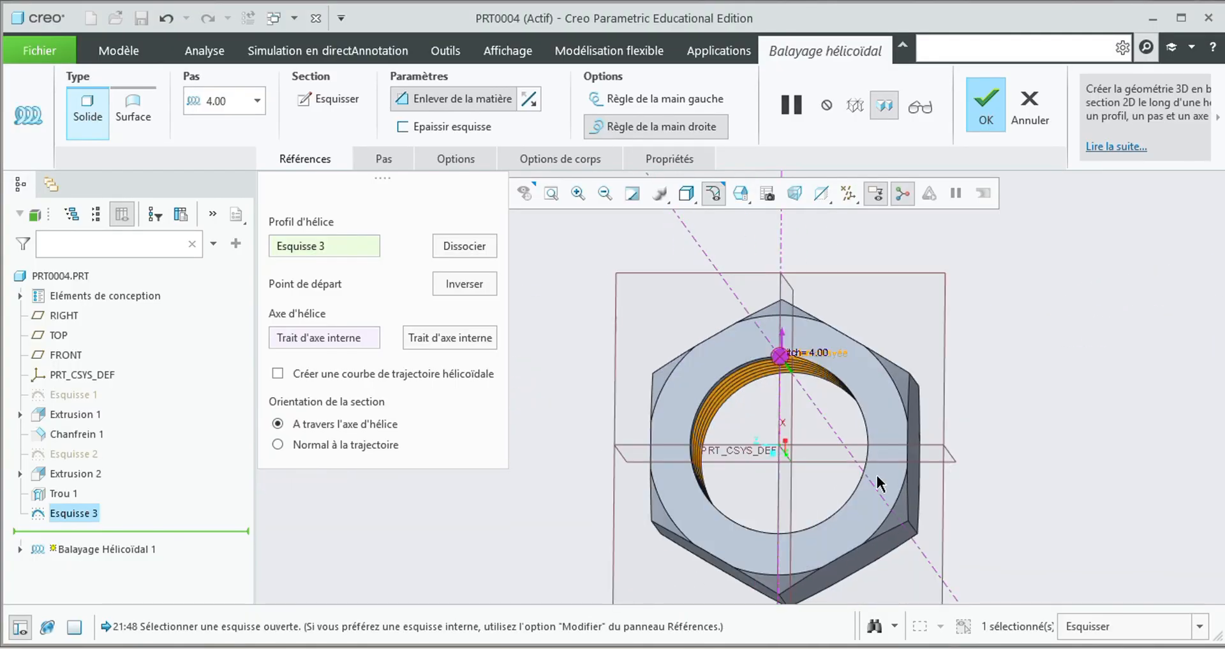
{"action": "left_click", "coordinate": [986, 105]}
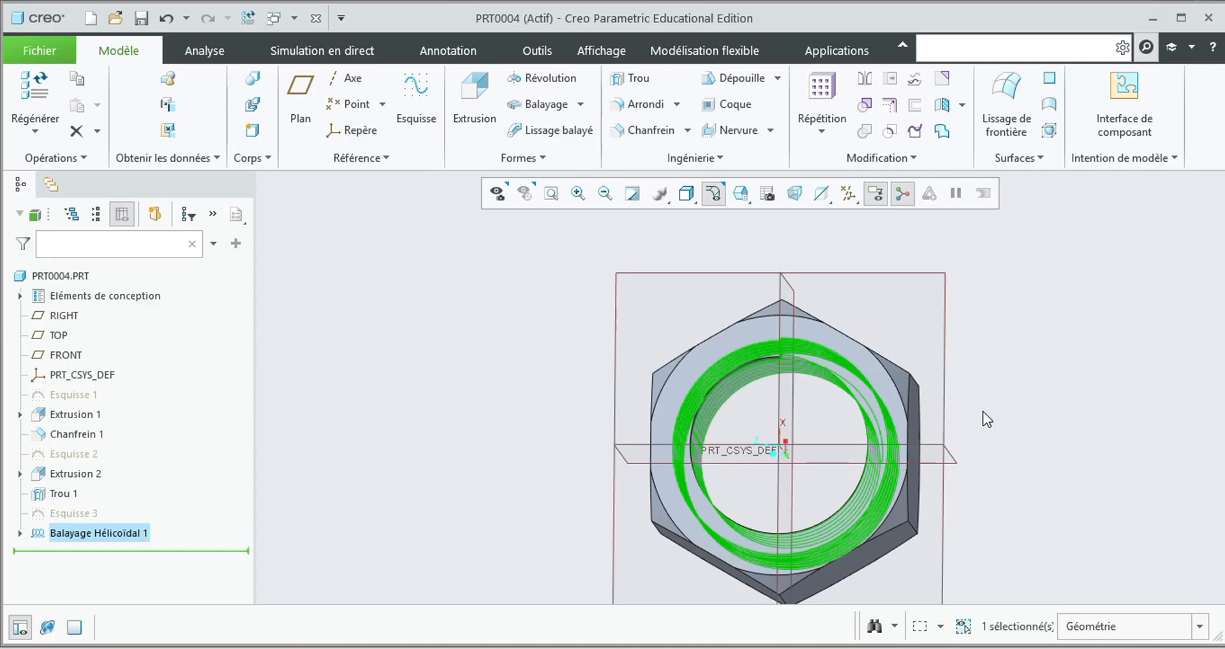
Hide all datum axes, points, coordinate systems and planes to leave only the threaded nut displayed
{"action": "left_click", "coordinate": [858, 202]}
{"action": "left_click", "coordinate": [763, 218]}
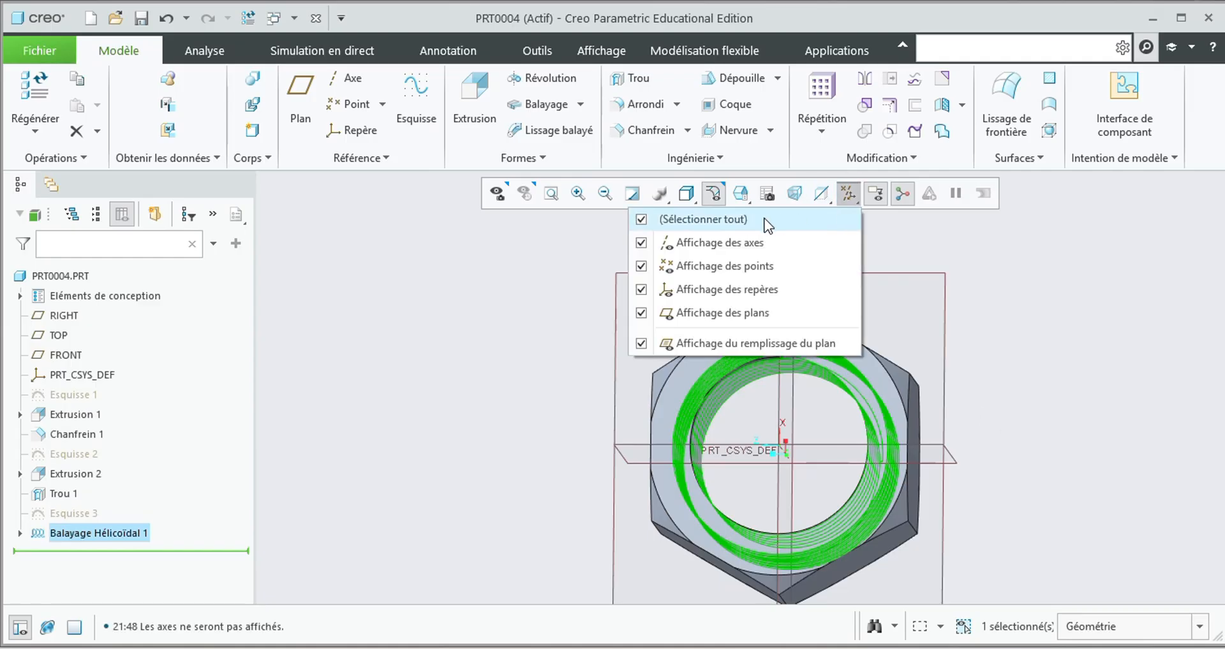
{"action": "left_click", "coordinate": [960, 361]}
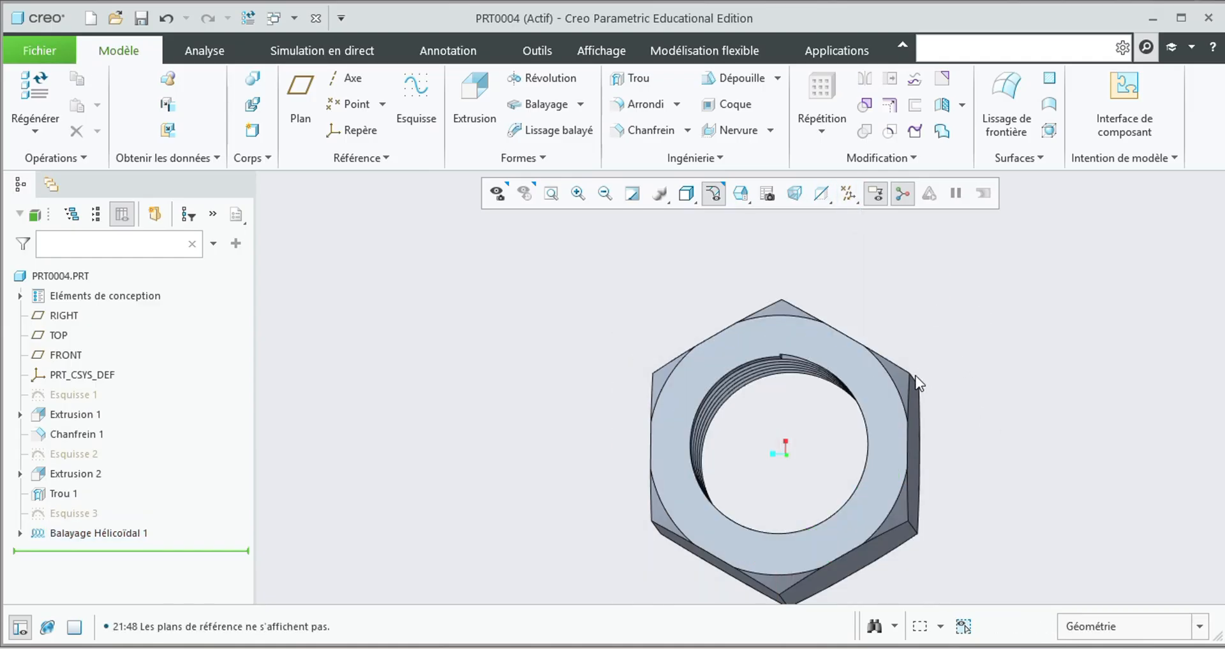
{"action": "middle_click_drag", "start_coordinate": [944, 383], "coordinate": [789, 365]}
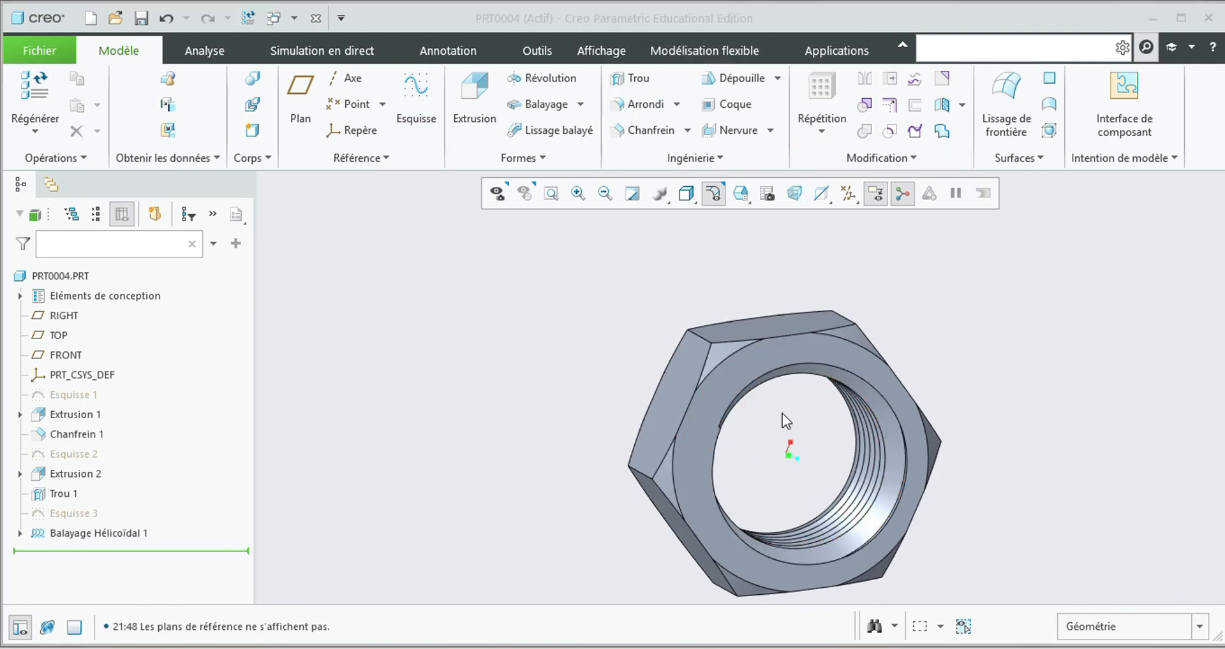
{"action": "left_click", "coordinate": [940, 312]}
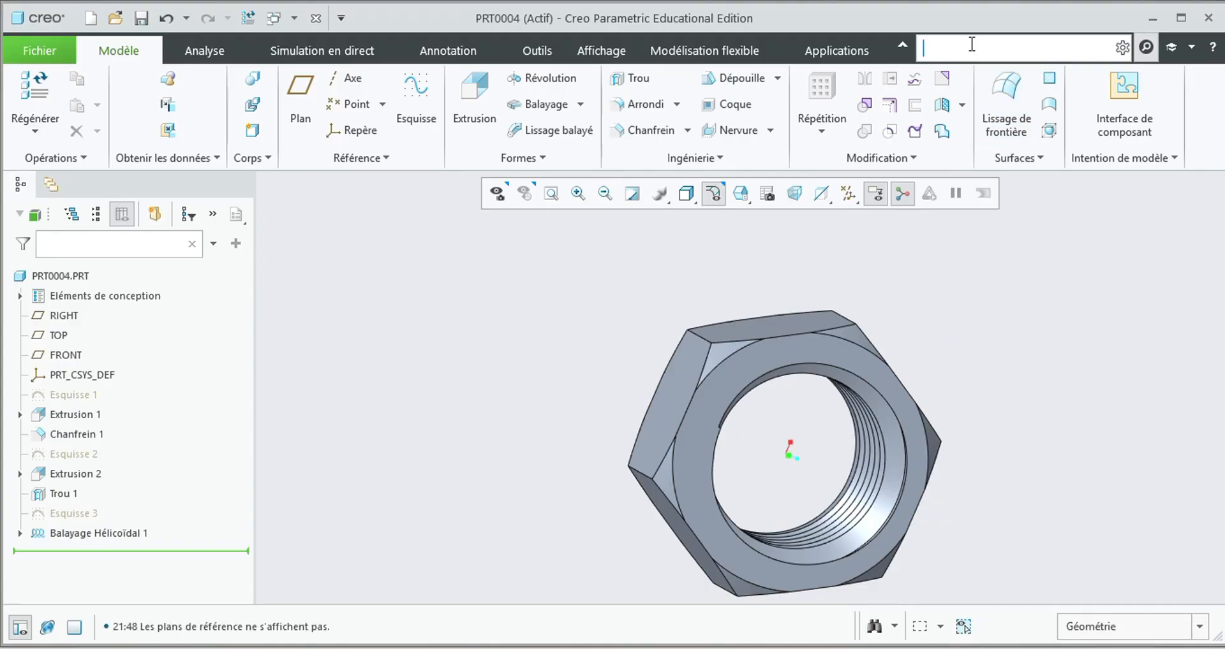
{"action": "type", "text": "AFF"}
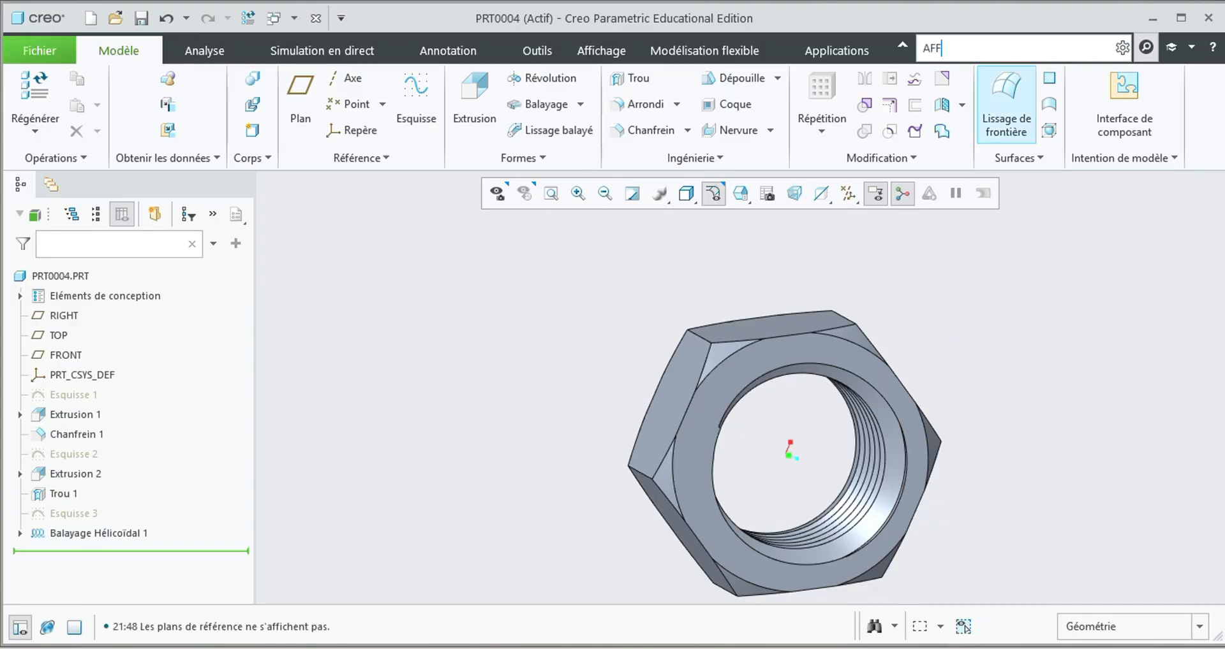
{"action": "type", "text": "I"}
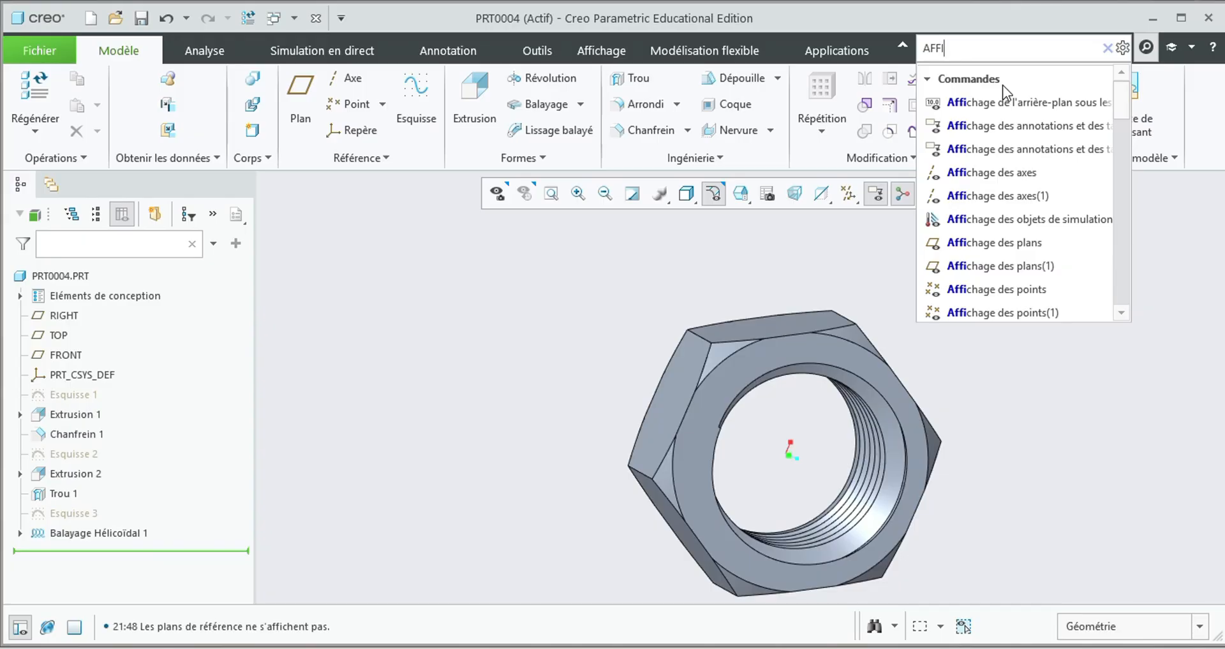
{"action": "type", "text": "CHAGE"}
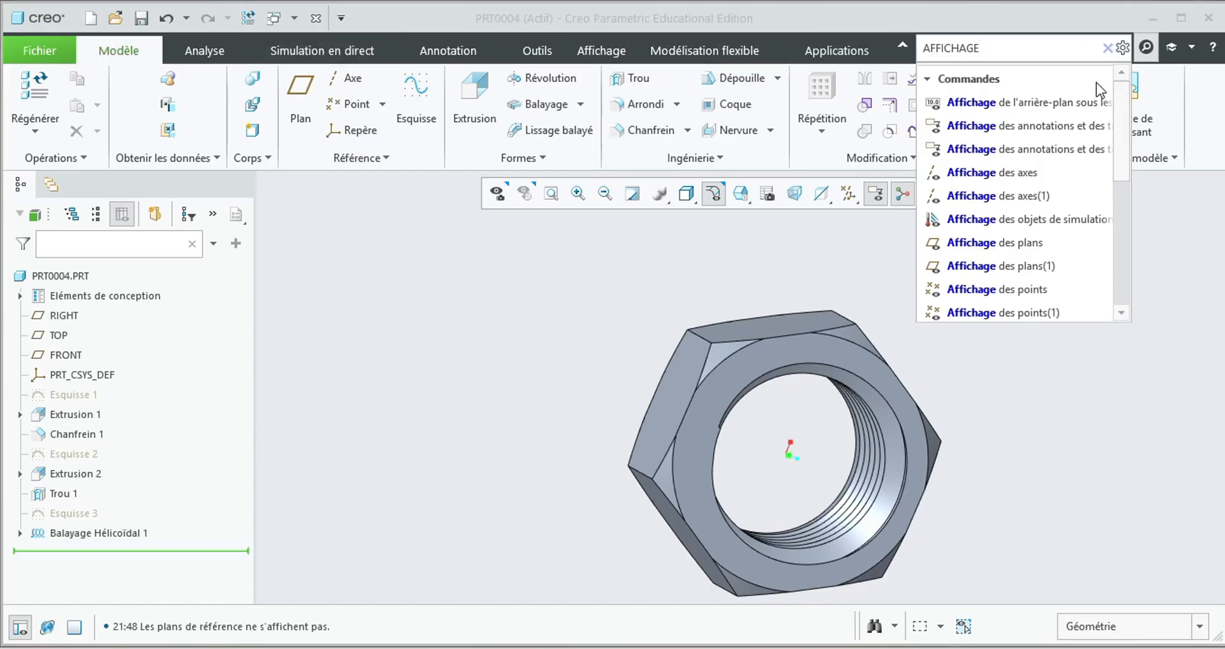
{"action": "left_click", "coordinate": [1108, 49]}
Apply the first gold-coloured metal appearance from the std-metals.dmt library to the whole nut body, using the Corps selection filter
{"action": "left_click", "coordinate": [601, 50]}
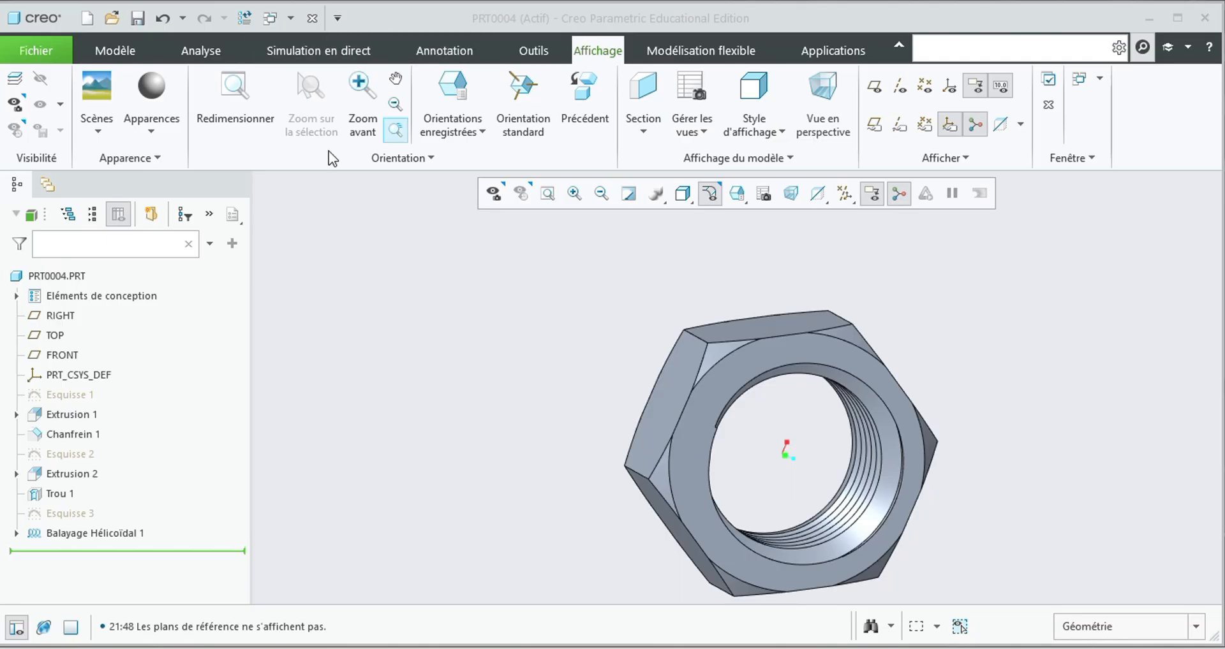
{"action": "left_click", "coordinate": [152, 130]}
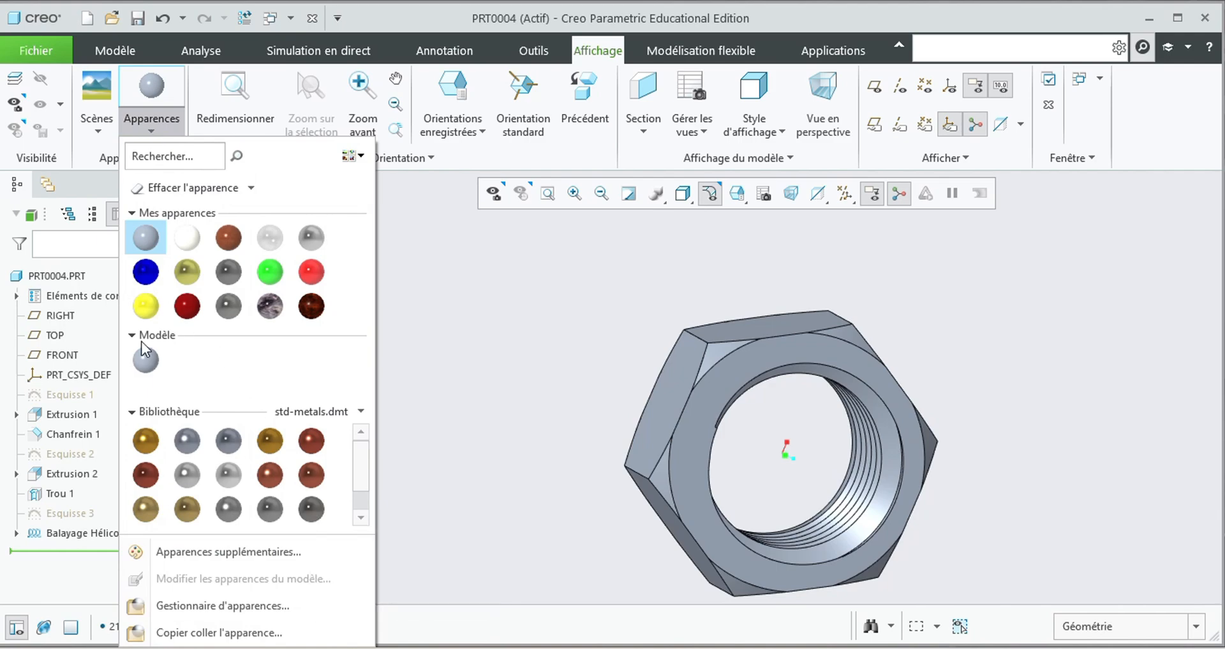
{"action": "left_click", "coordinate": [152, 445]}
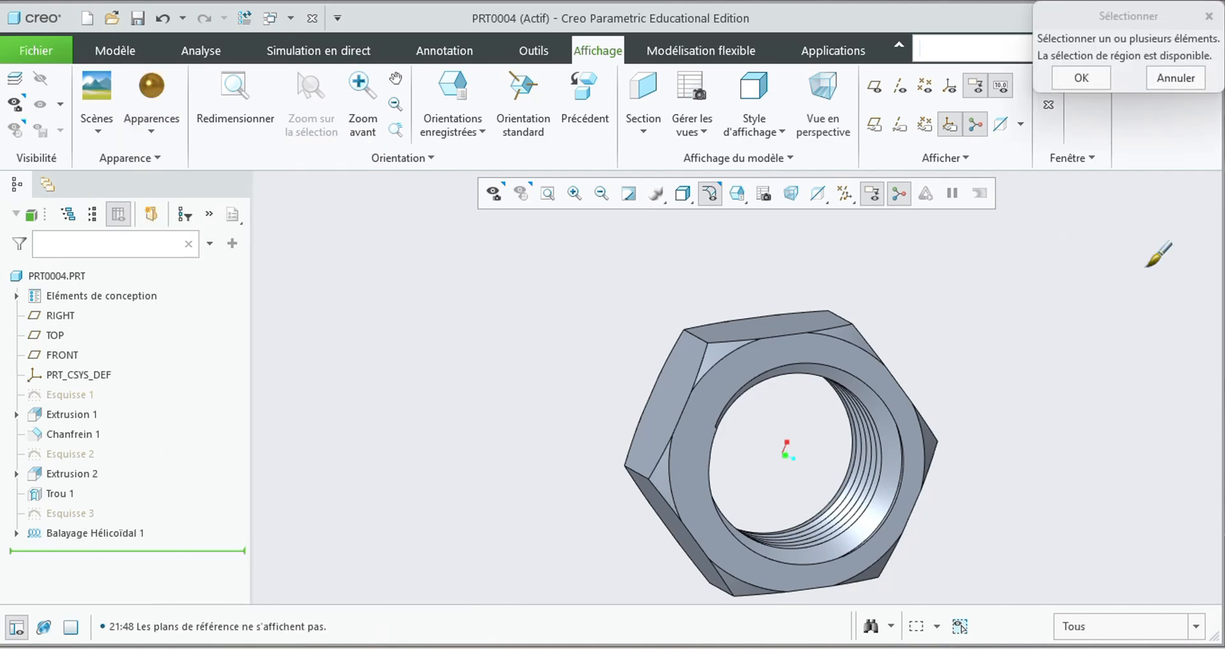
{"action": "left_click", "coordinate": [1185, 636]}
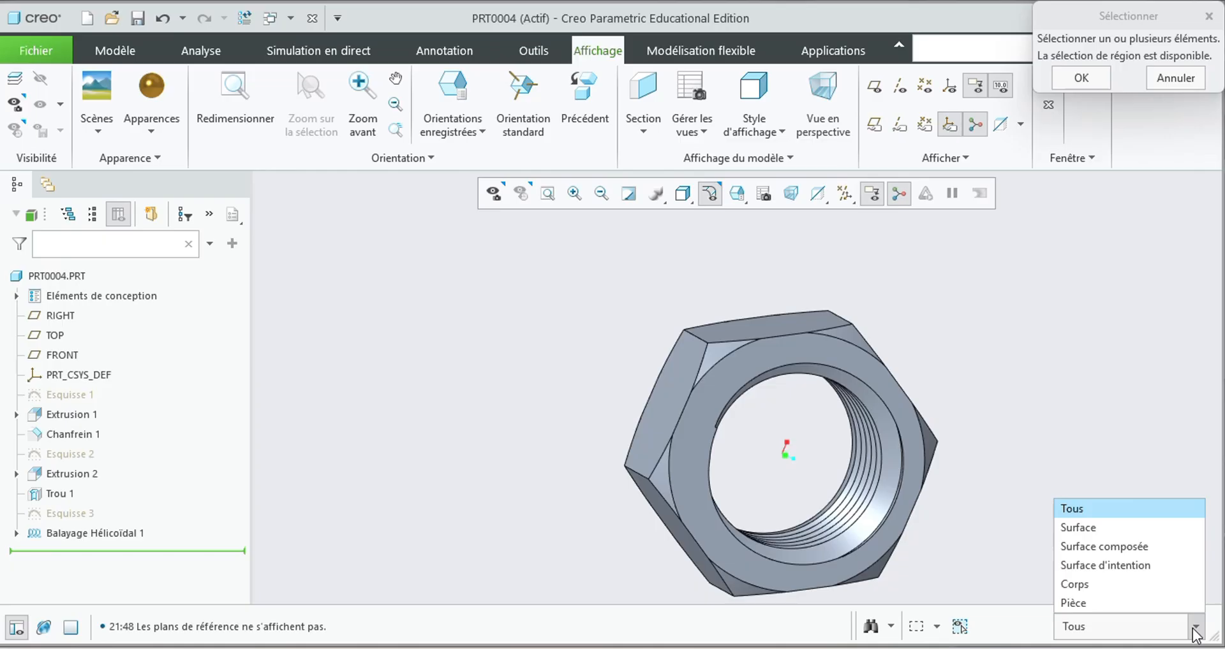
{"action": "left_click", "coordinate": [1096, 583]}
{"action": "left_click", "coordinate": [720, 442]}
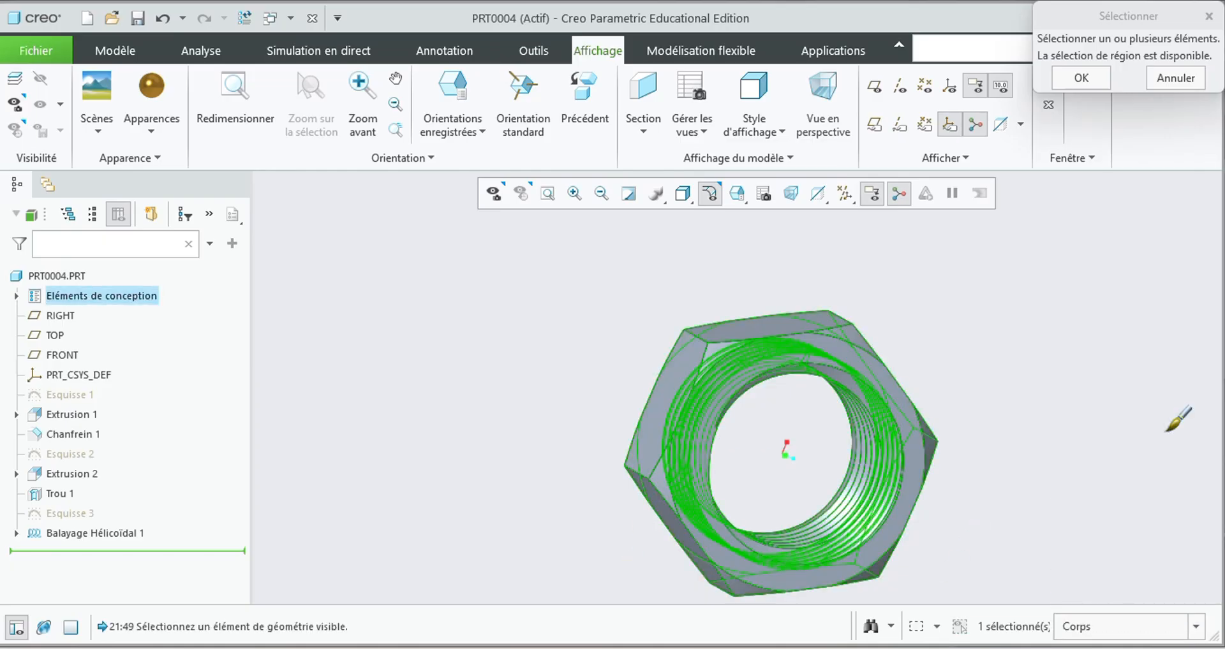
{"action": "left_click", "coordinate": [1080, 77]}
{"action": "scroll", "coordinate": [541, 398], "scroll_direction": "up", "scroll_amount": 3}
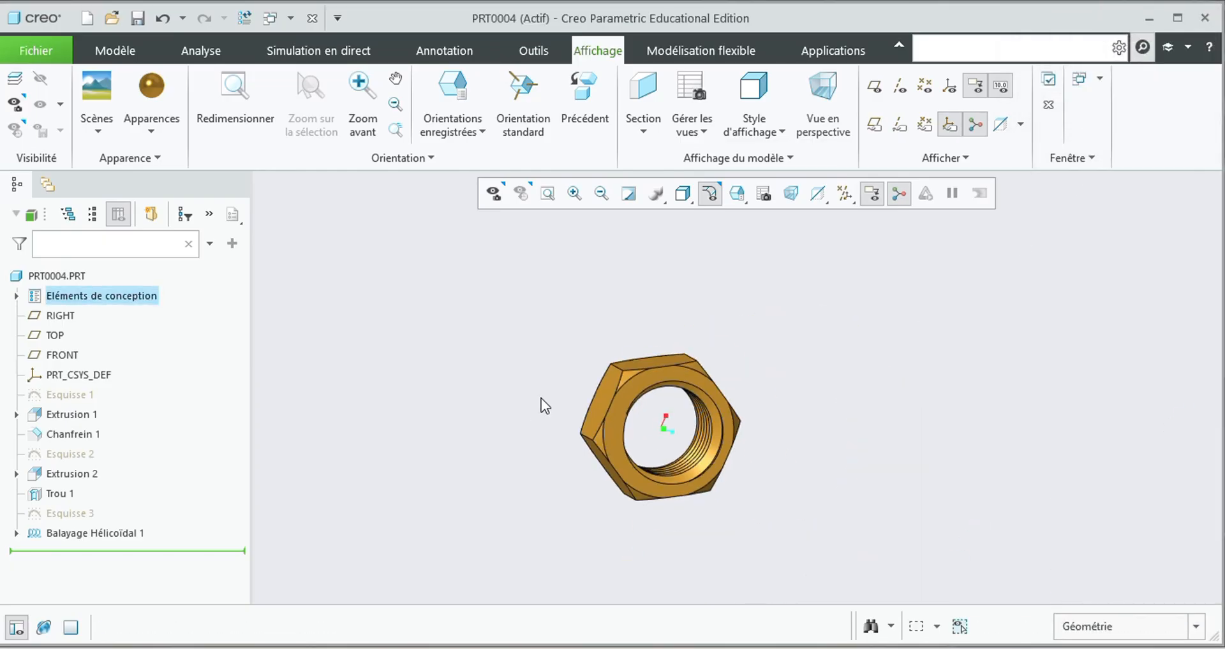